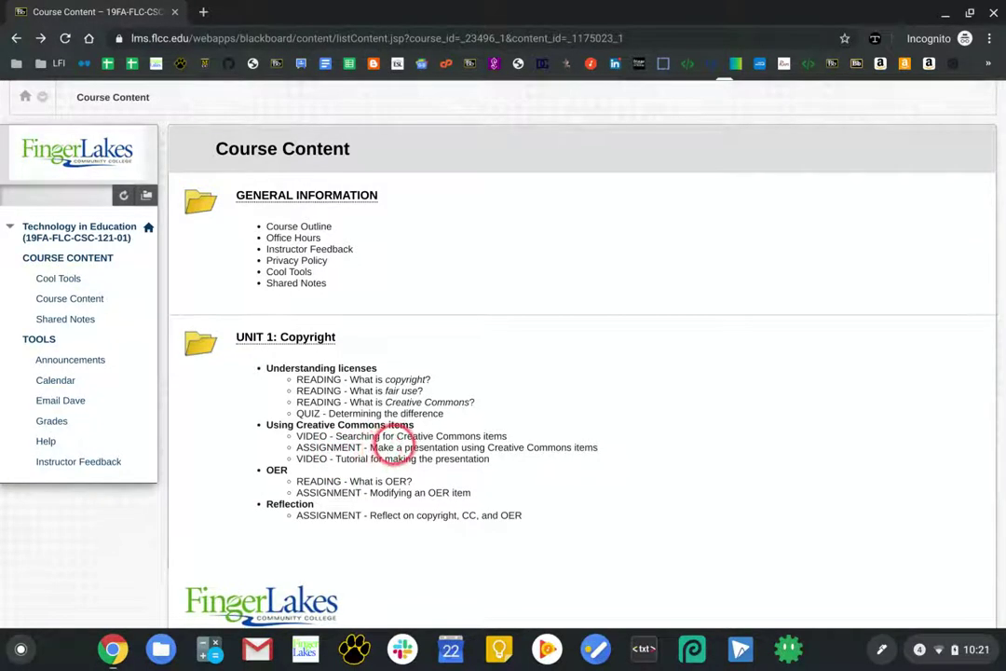
Step: Open the Creative Commons presentation assignment in UNIT 1: Copyright and preview the linked CC template
{"action": "left_click", "coordinate": [319, 341]}
{"action": "scroll", "coordinate": [339, 391], "scroll_direction": "down", "scroll_amount": 1}
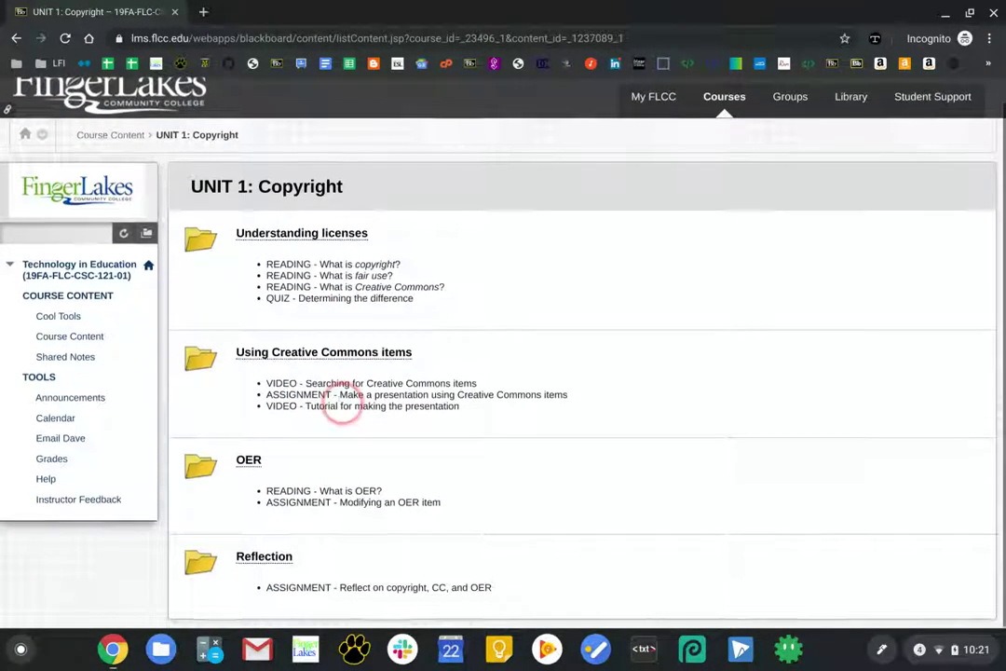
{"action": "left_click", "coordinate": [345, 354]}
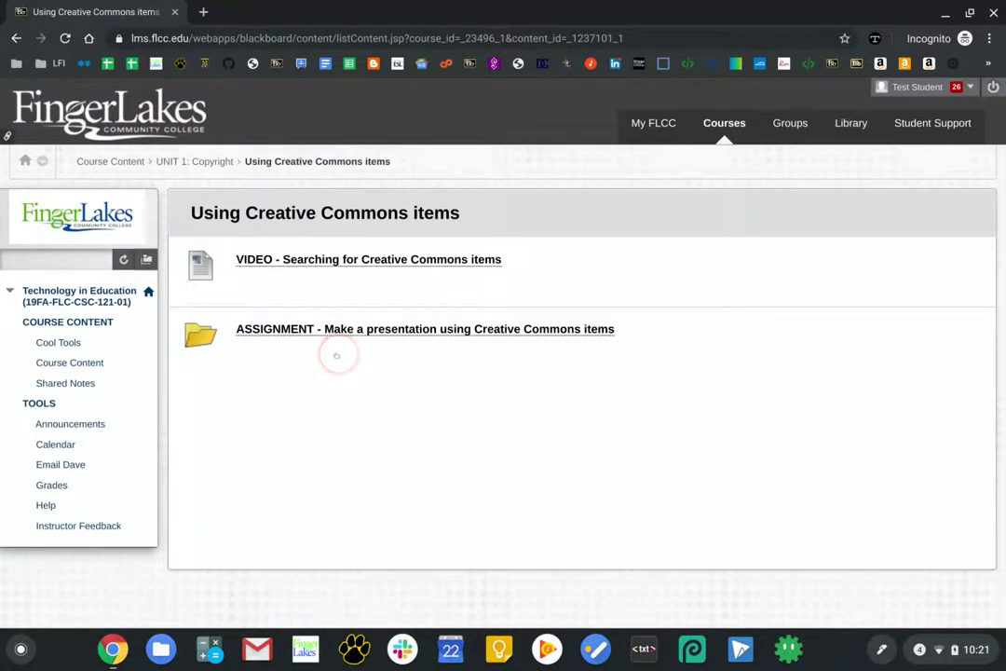
{"action": "left_click", "coordinate": [343, 337]}
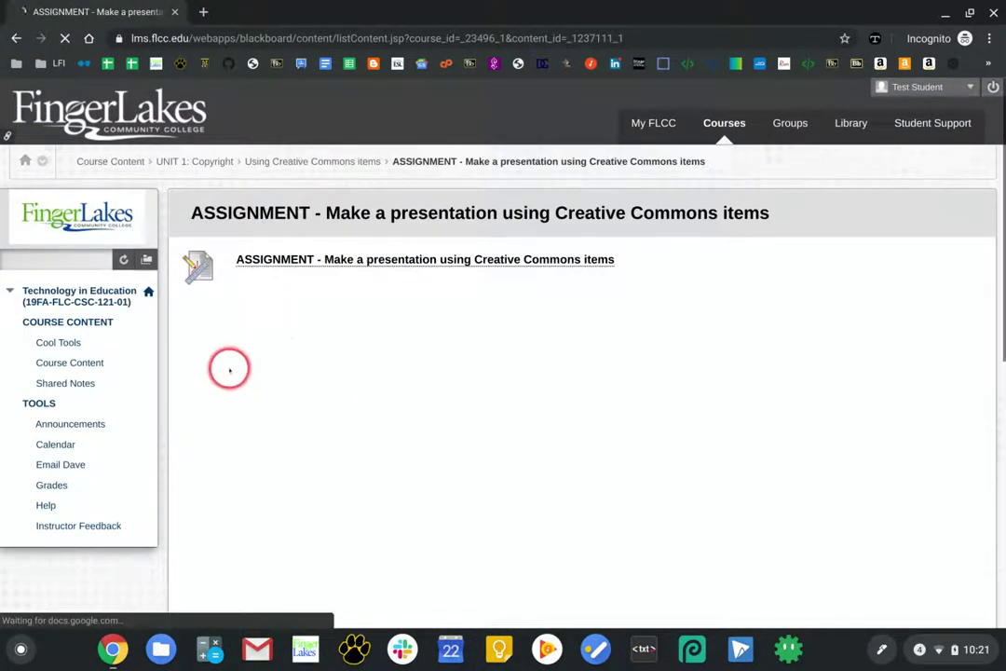
{"action": "scroll", "coordinate": [184, 406], "scroll_direction": "down", "scroll_amount": 3}
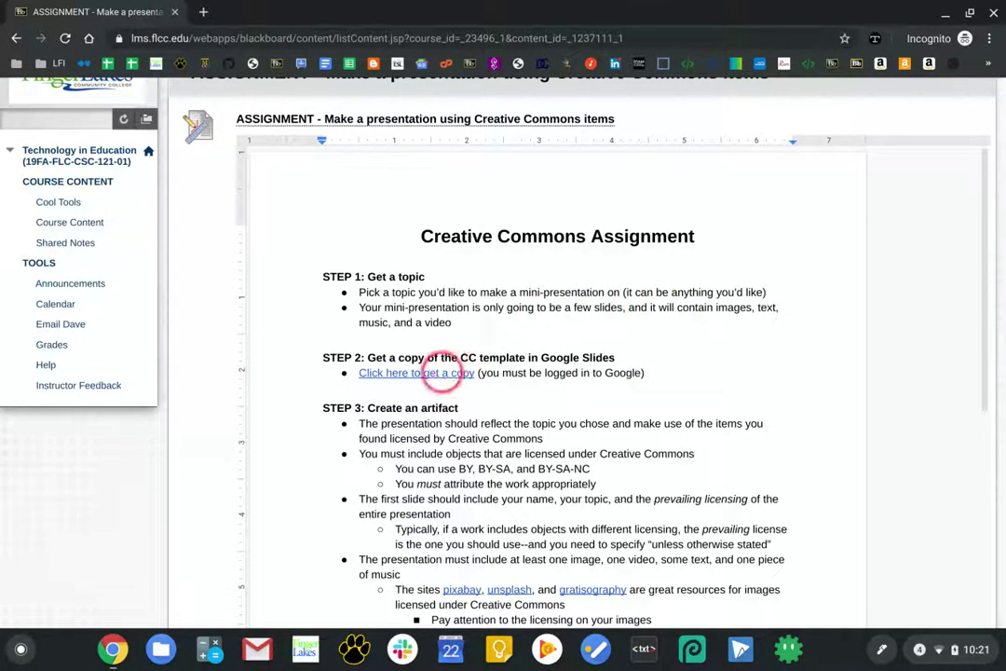
{"action": "left_click", "coordinate": [442, 371]}
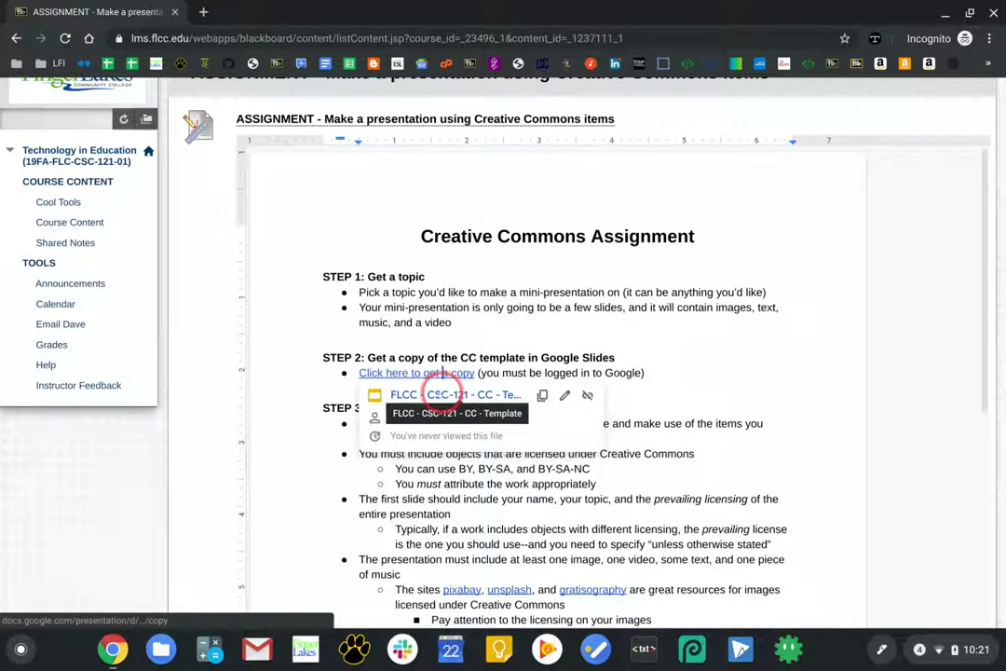
Step: Make a copy of the CC template presentation, then go back to the assignment instructions
{"action": "left_click", "coordinate": [441, 394]}
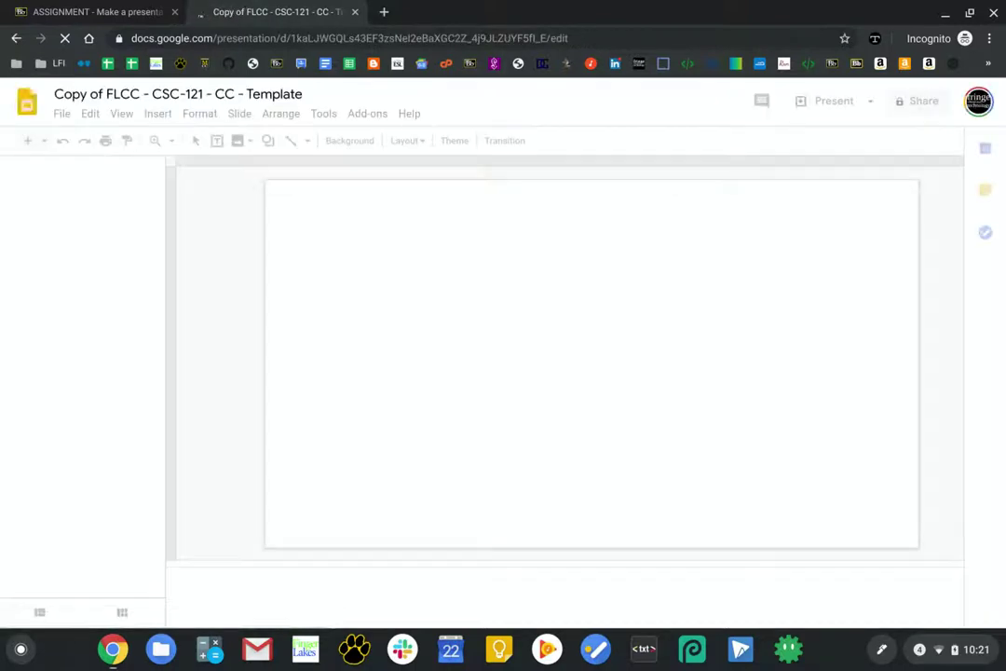
{"action": "left_click", "coordinate": [117, 12]}
Step: Scroll the embedded instructions document down to STEP 3: Create an artifact
{"action": "scroll", "coordinate": [328, 285], "scroll_direction": "down", "scroll_amount": 2}
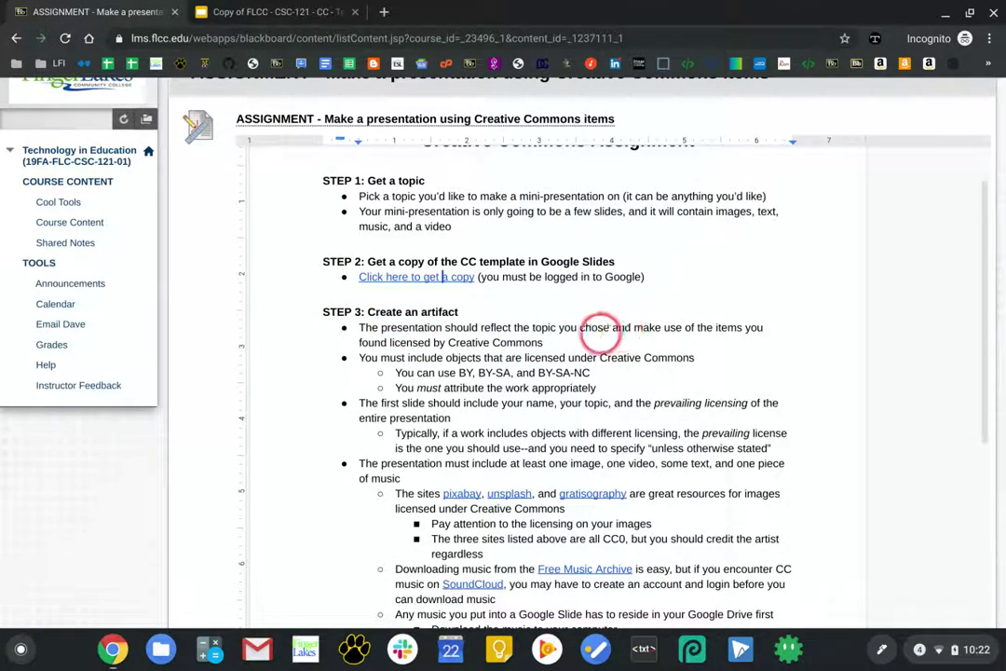
{"action": "scroll", "coordinate": [573, 341], "scroll_direction": "down", "scroll_amount": 1}
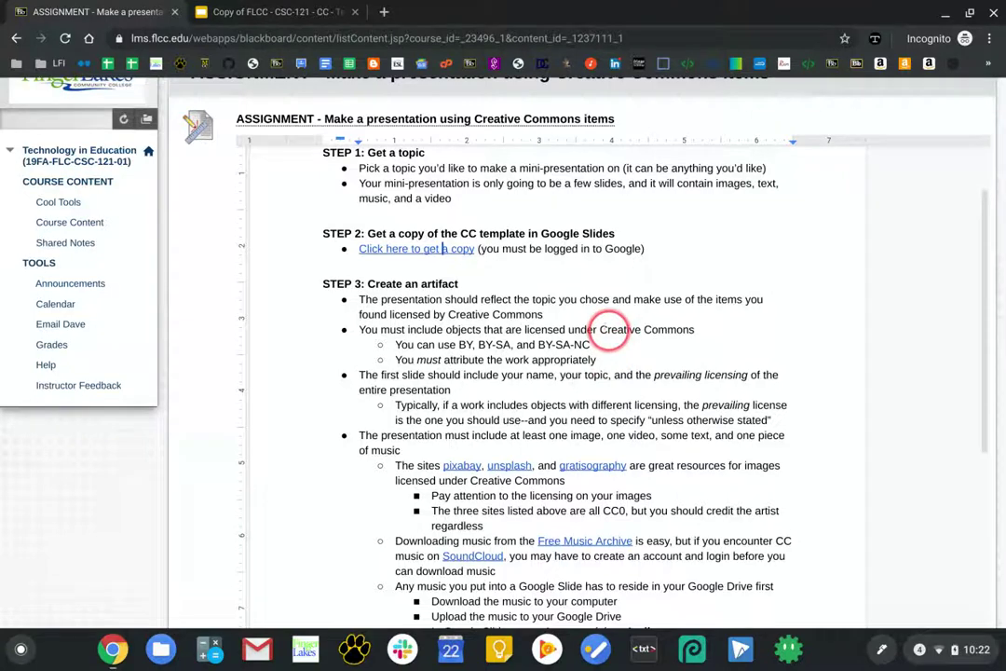
{"action": "scroll", "coordinate": [610, 330], "scroll_direction": "down", "scroll_amount": 1}
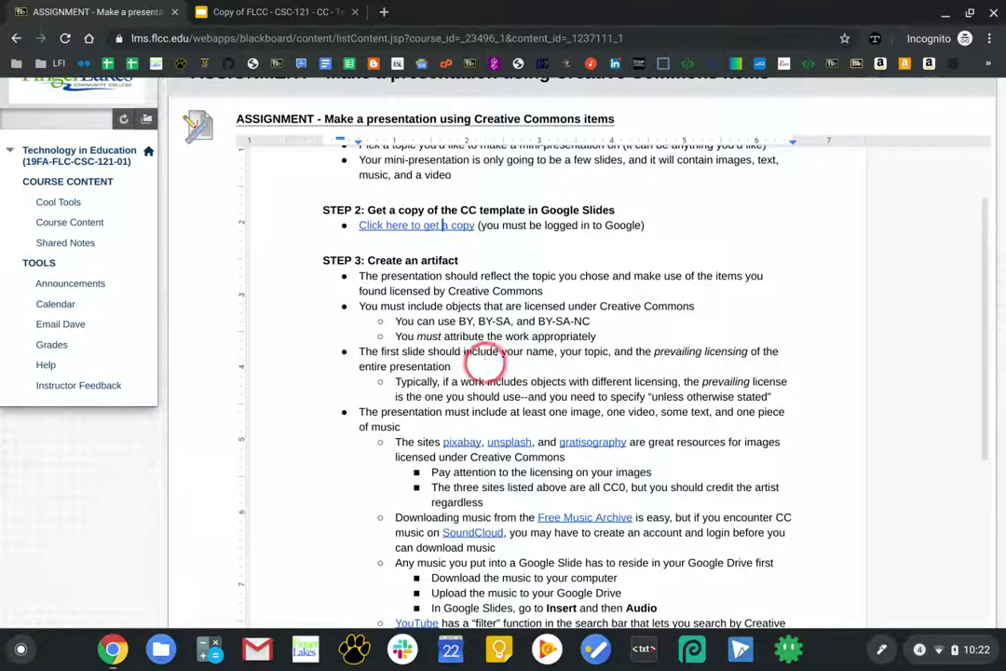
{"action": "scroll", "coordinate": [445, 382], "scroll_direction": "down", "scroll_amount": 1}
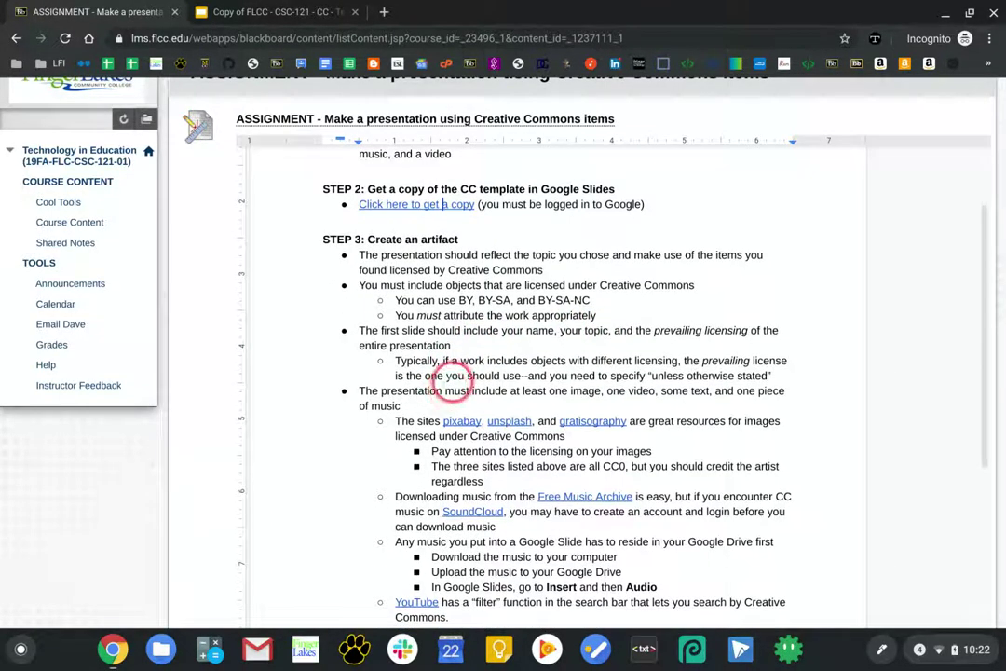
{"action": "left_click_drag", "start_coordinate": [459, 299], "coordinate": [498, 300]}
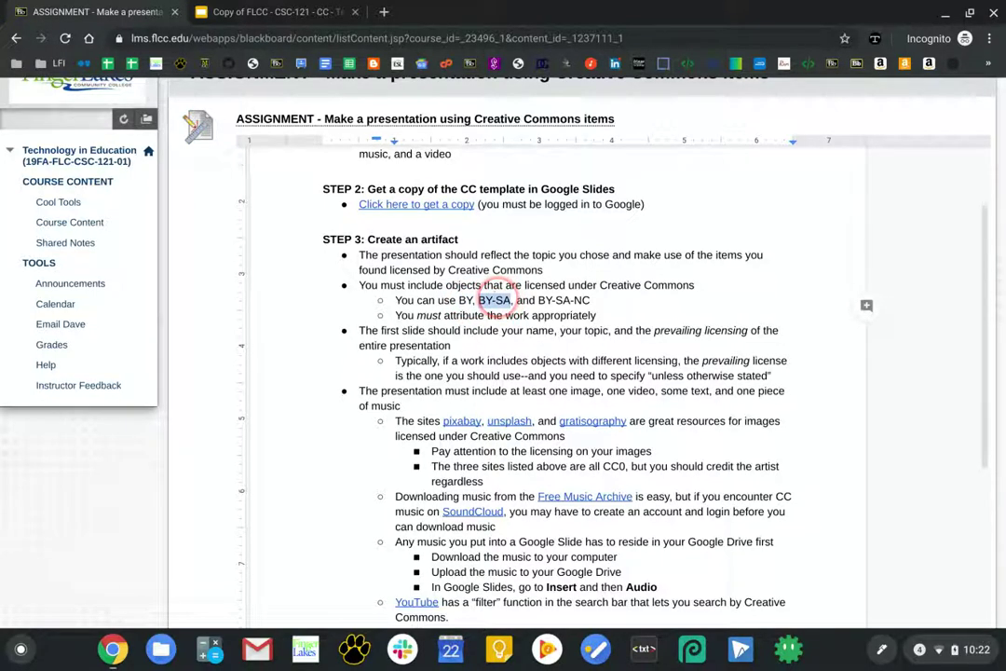
{"action": "double_click", "coordinate": [563, 299]}
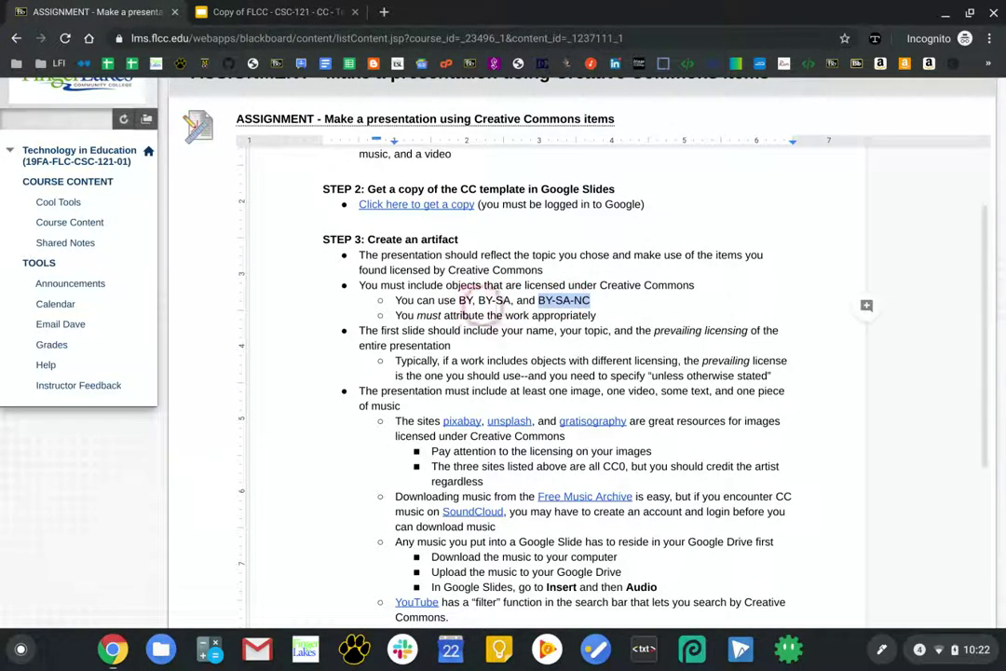
{"action": "left_click", "coordinate": [474, 300]}
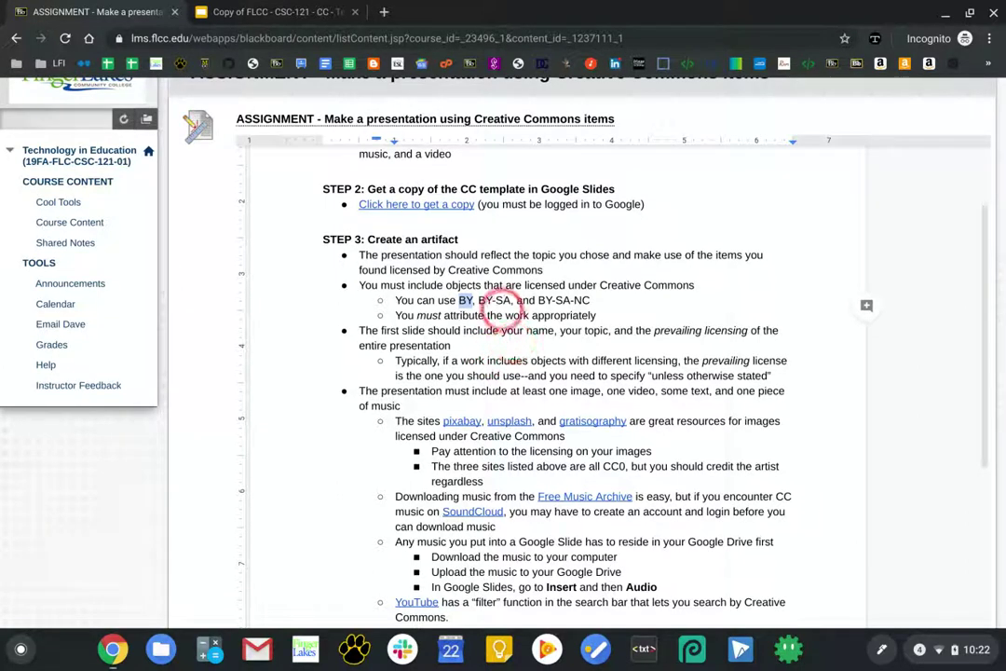
{"action": "double_click", "coordinate": [499, 302]}
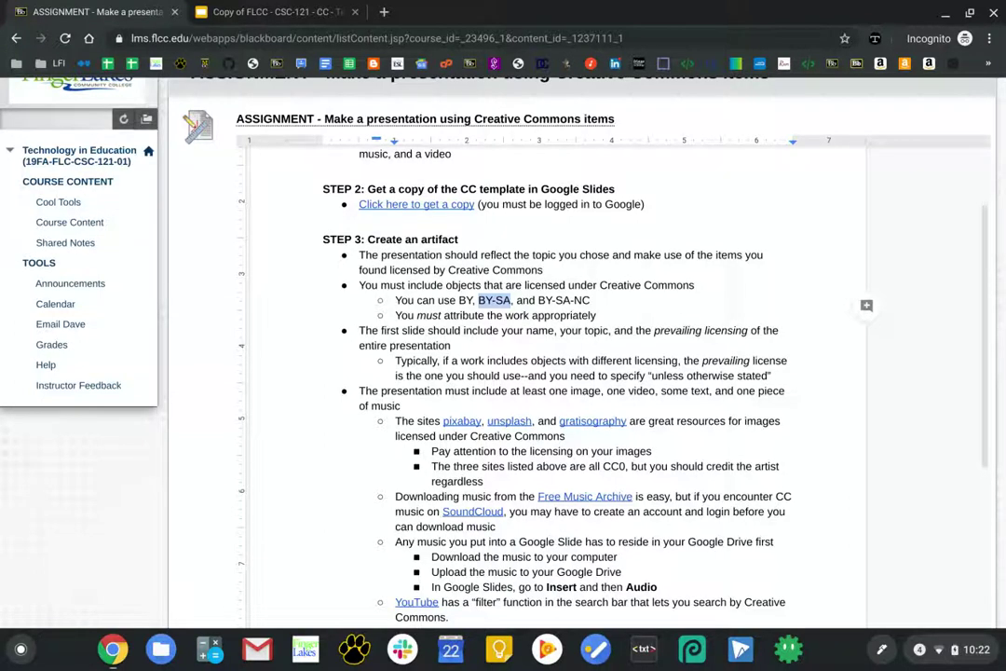
{"action": "double_click", "coordinate": [499, 300]}
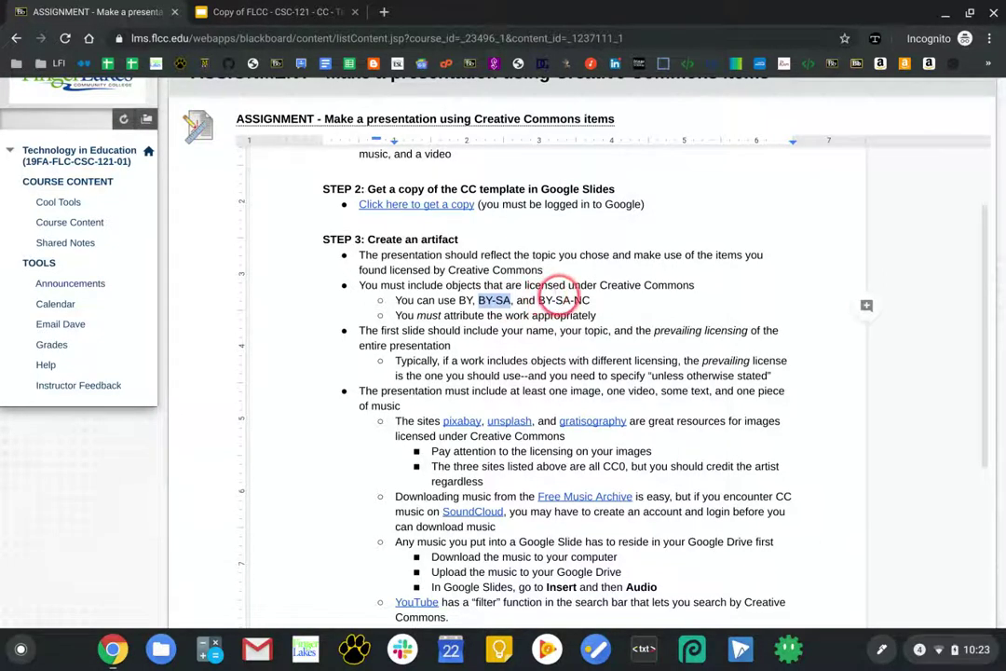
{"action": "double_click", "coordinate": [563, 300]}
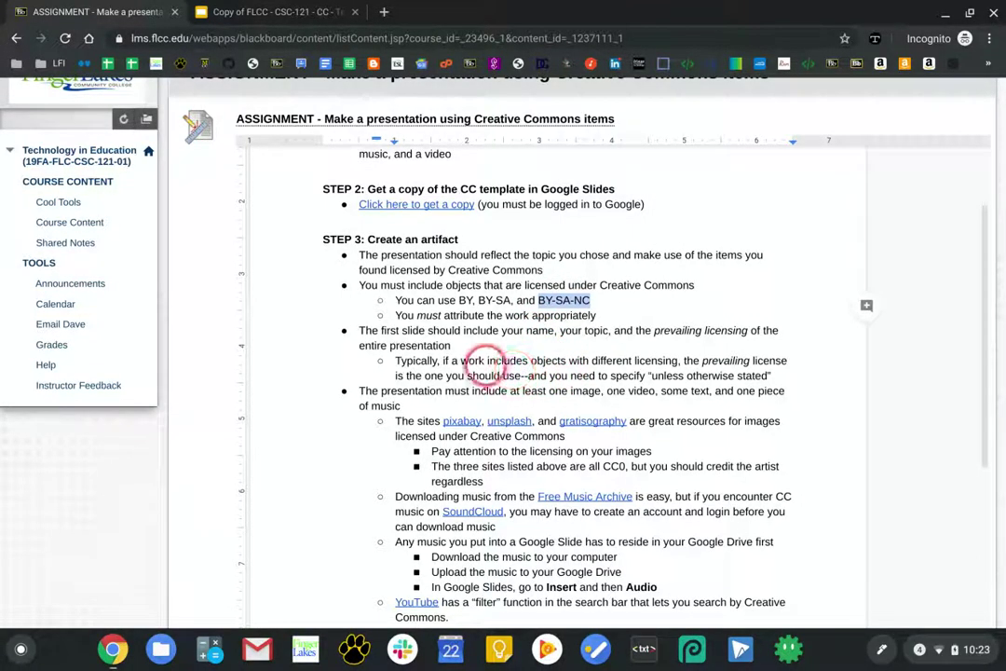
{"action": "scroll", "coordinate": [480, 368], "scroll_direction": "down", "scroll_amount": 1}
{"action": "triple_click", "coordinate": [506, 300]}
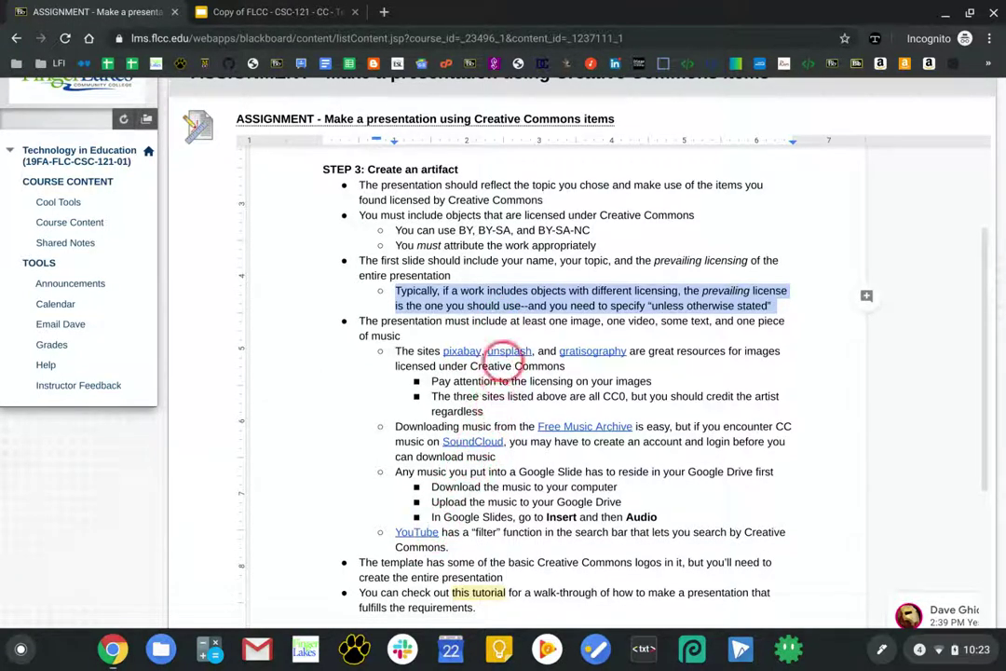
Step: Open Pixabay in a new tab and search its images for 'vizsla'
{"action": "left_click", "coordinate": [463, 350]}
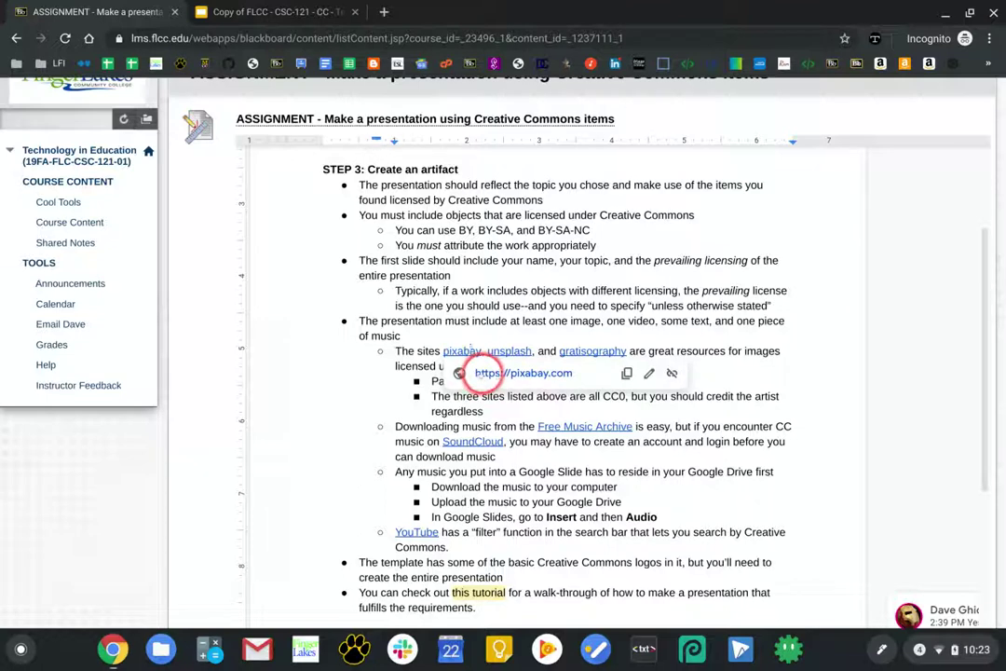
{"action": "left_click", "coordinate": [481, 373]}
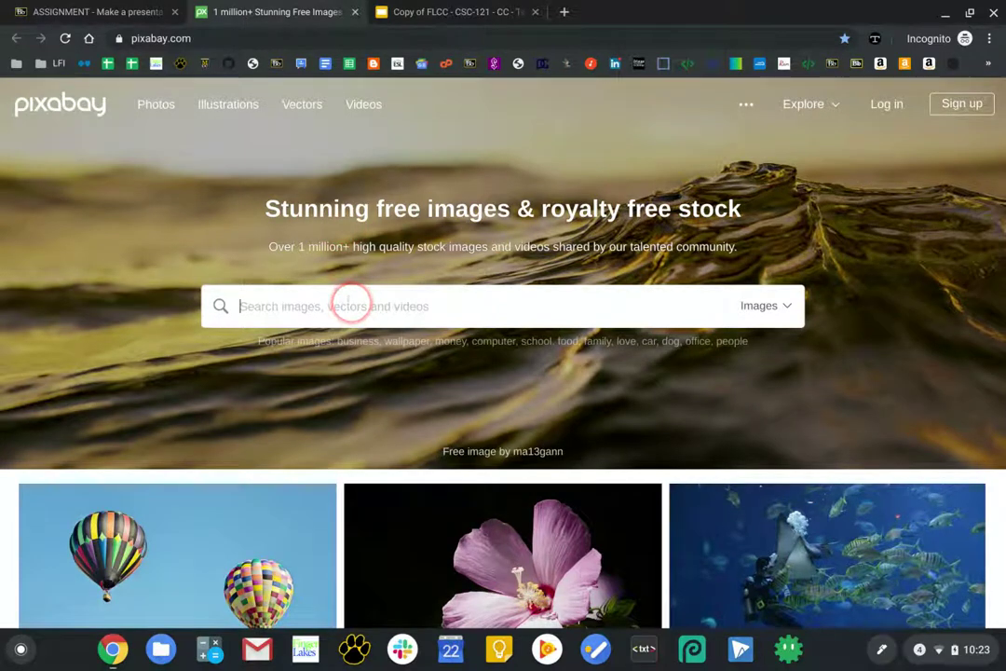
{"action": "type", "text": "vizs"}
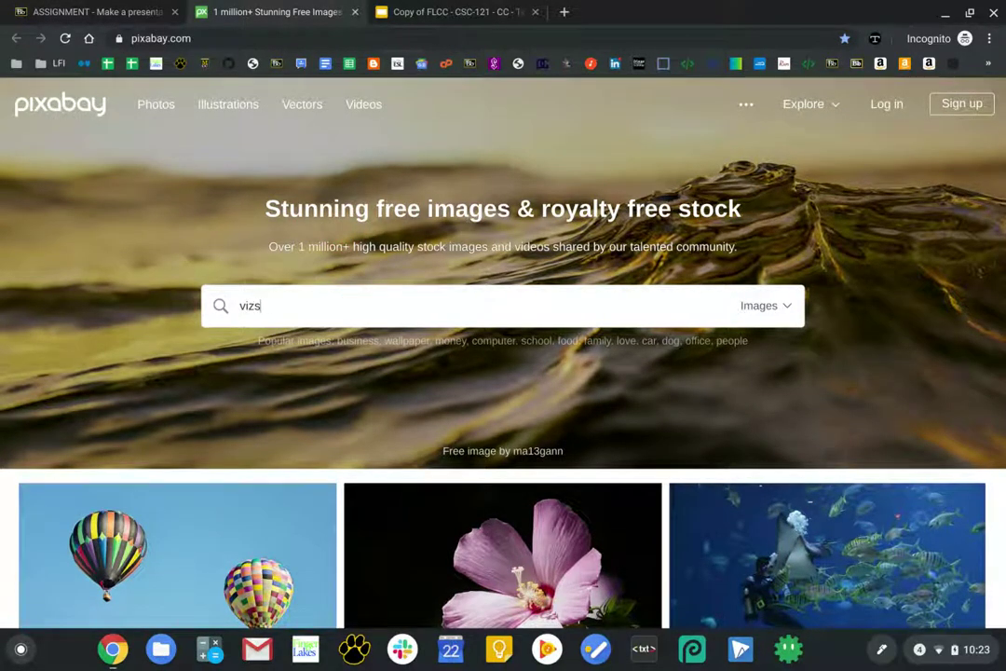
{"action": "type", "text": "la"}
{"action": "key", "text": "Return"}
Step: Browse the vizsla results and open the photo of the vizsla wearing a suit
{"action": "scroll", "coordinate": [363, 374], "scroll_direction": "down", "scroll_amount": 1}
{"action": "scroll", "coordinate": [396, 368], "scroll_direction": "down", "scroll_amount": 1}
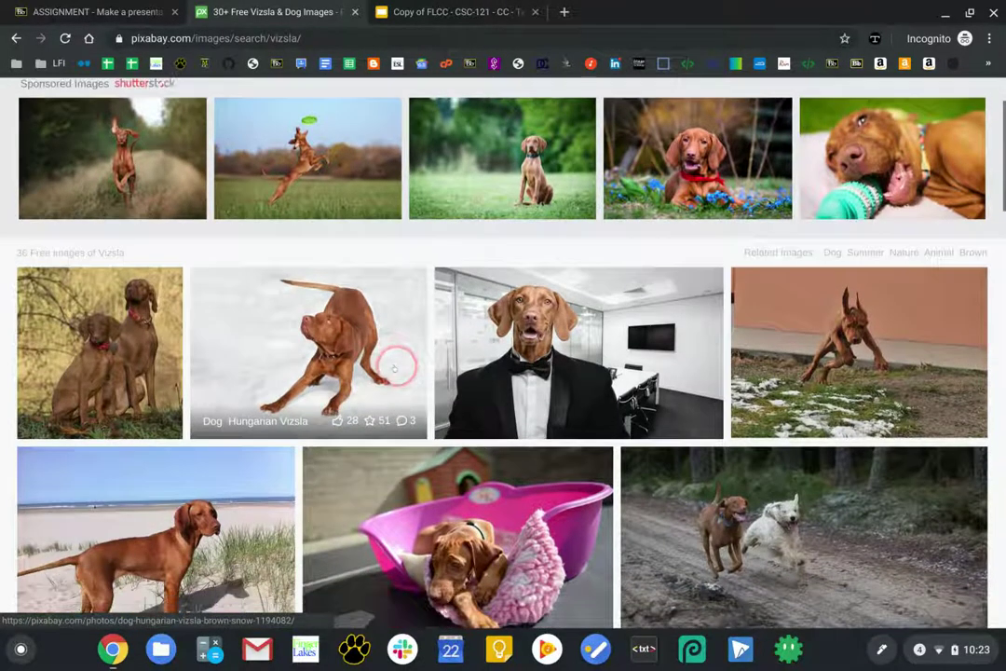
{"action": "scroll", "coordinate": [396, 368], "scroll_direction": "down", "scroll_amount": 1}
{"action": "scroll", "coordinate": [355, 377], "scroll_direction": "down", "scroll_amount": 2}
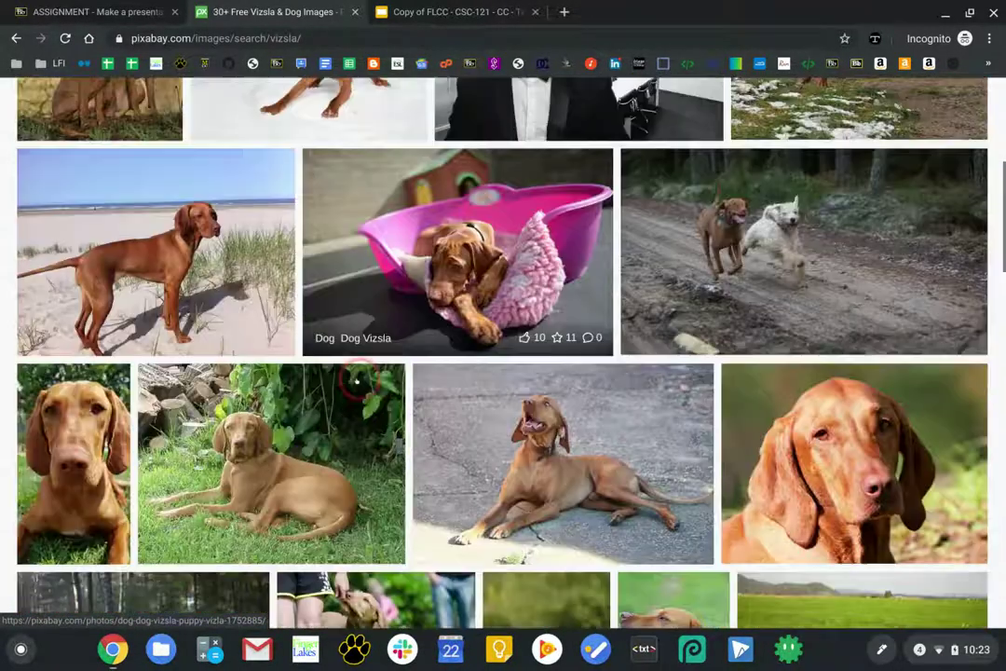
{"action": "scroll", "coordinate": [355, 378], "scroll_direction": "down", "scroll_amount": 1}
{"action": "scroll", "coordinate": [719, 280], "scroll_direction": "up", "scroll_amount": 4}
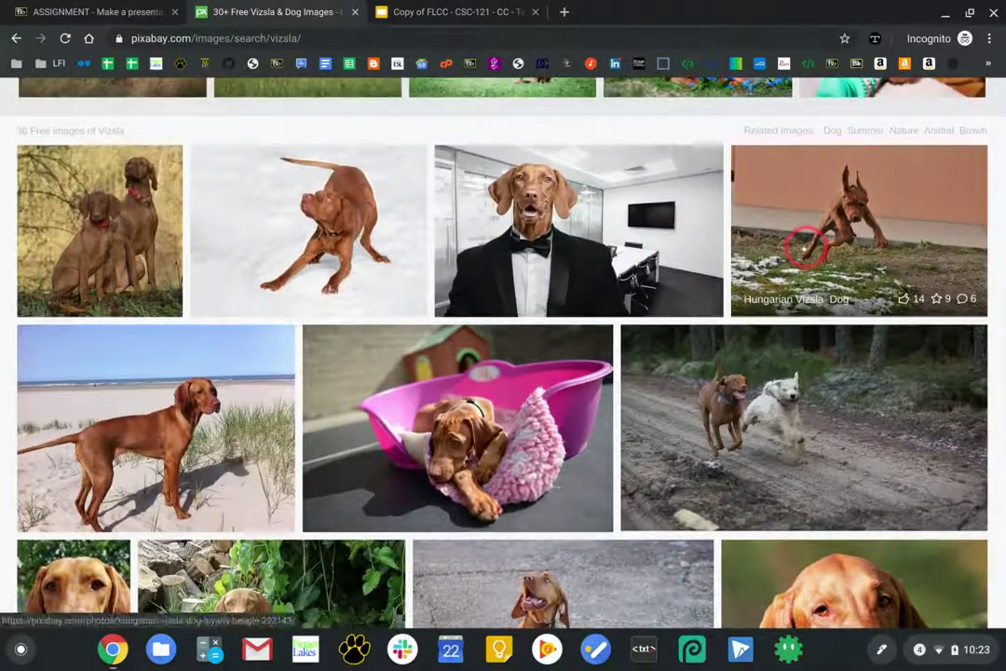
{"action": "left_click", "coordinate": [645, 186]}
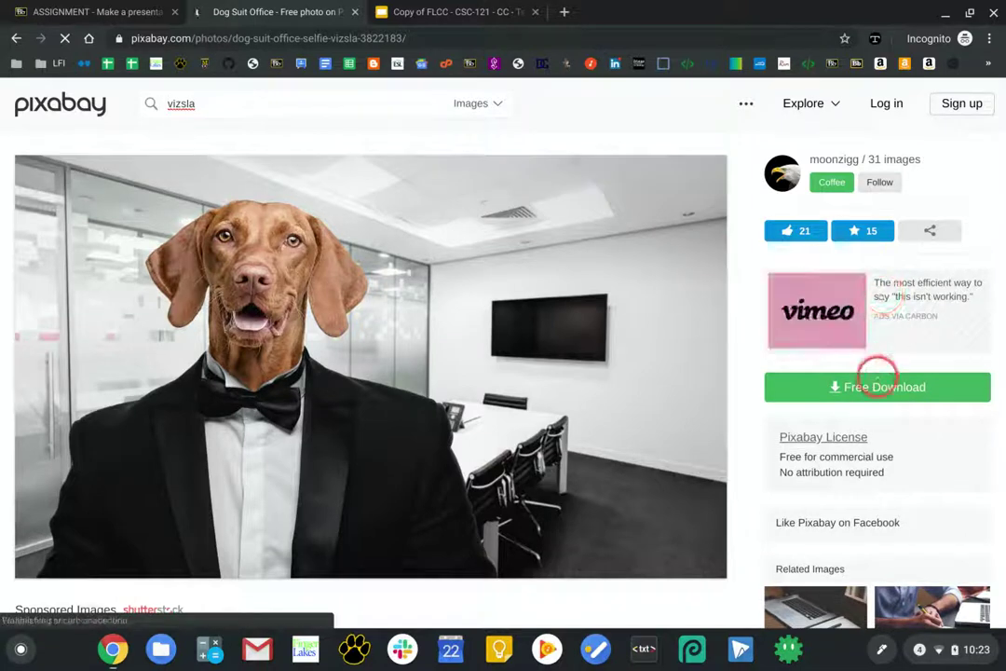
Step: Download the 1920×1140 size of the Dog Suit Office photo after passing the captcha
{"action": "left_click", "coordinate": [876, 386]}
{"action": "left_click", "coordinate": [824, 532]}
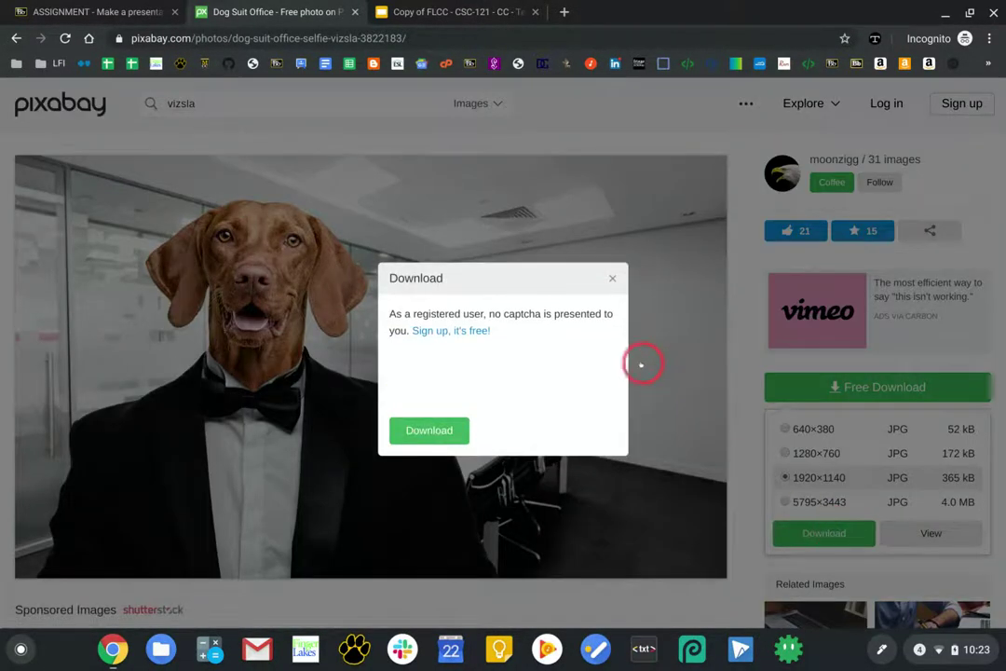
{"action": "left_click", "coordinate": [409, 374]}
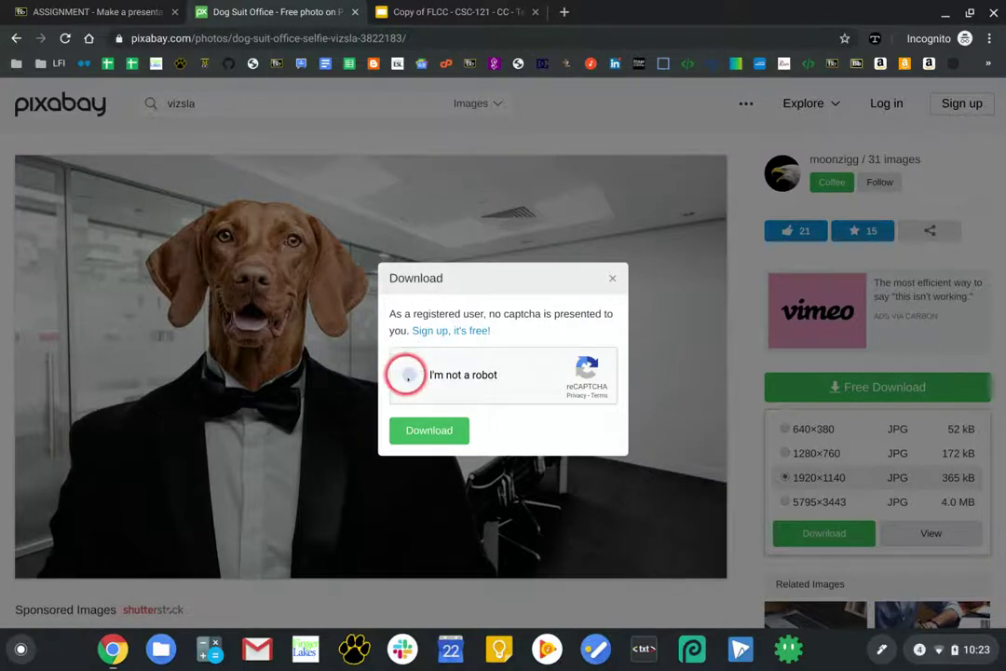
{"action": "left_click", "coordinate": [426, 431]}
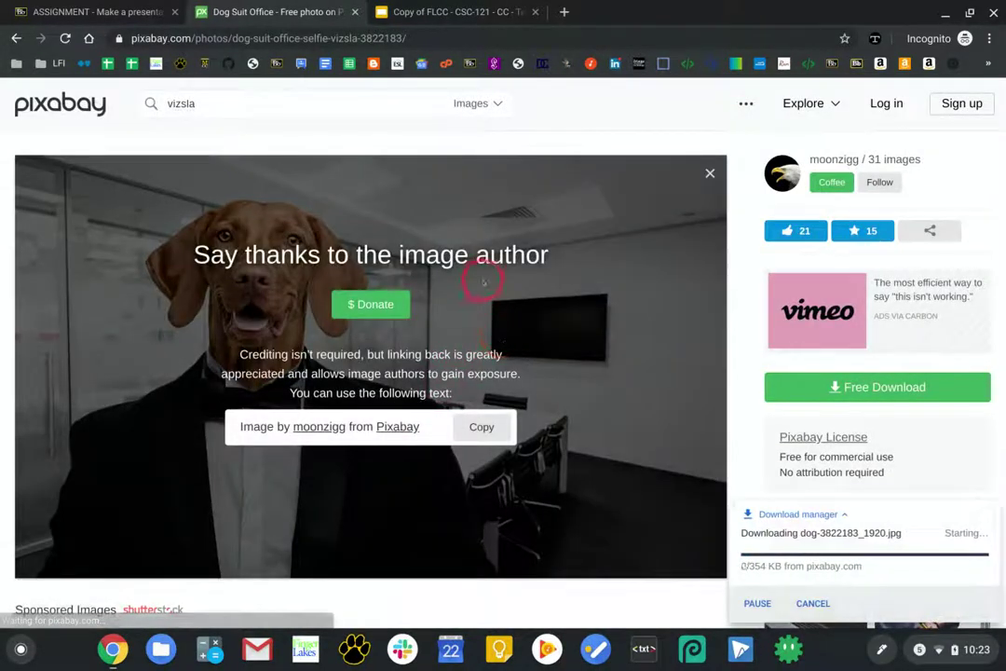
{"action": "left_click", "coordinate": [709, 175]}
Step: Copy the vizsla photo and return to the Google Slides presentation
{"action": "right_click", "coordinate": [511, 292]}
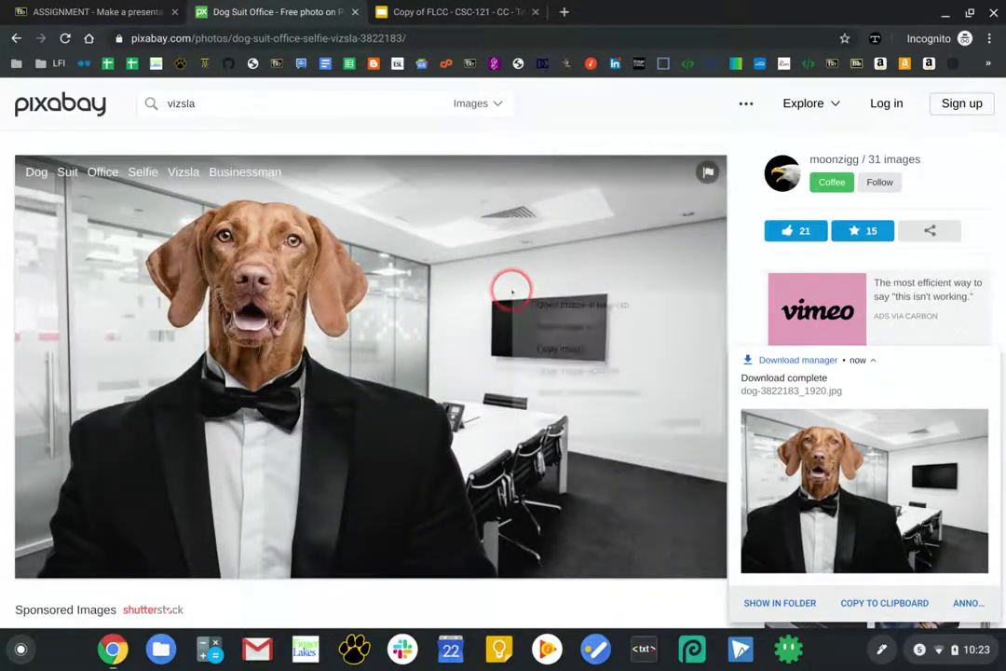
{"action": "left_click", "coordinate": [538, 350]}
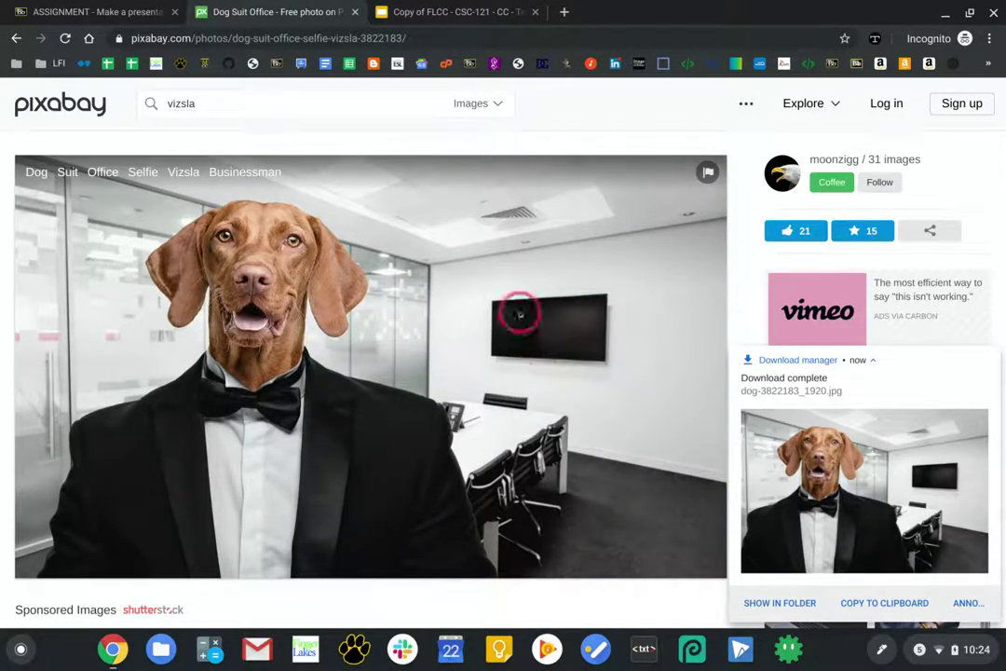
{"action": "left_click", "coordinate": [418, 13]}
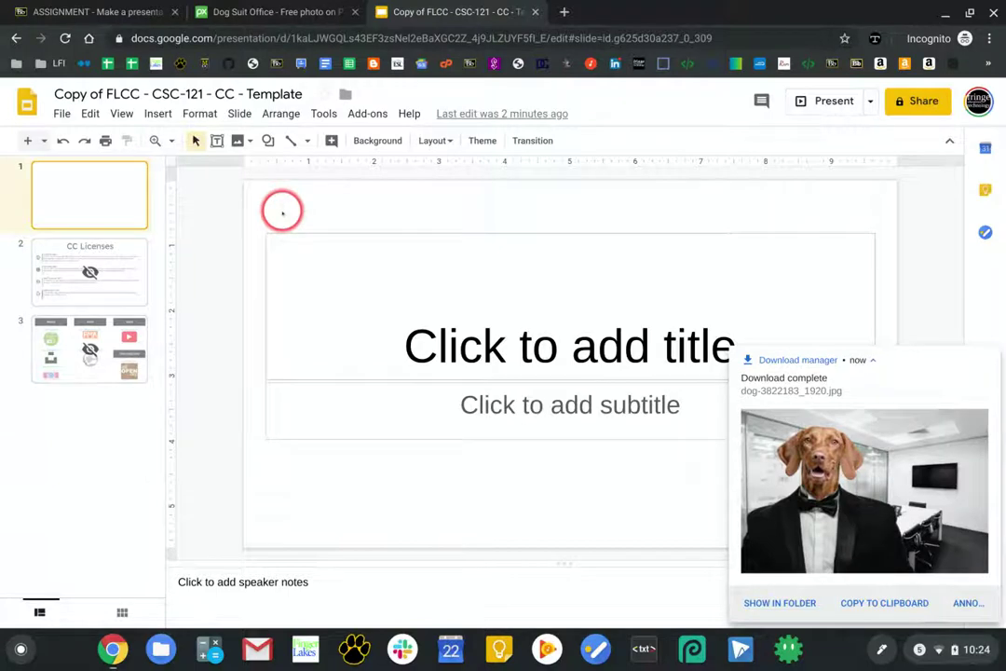
Step: Delete slide 1's title and subtitle placeholders and paste the copied dog photo onto the slide
{"action": "left_click_drag", "start_coordinate": [254, 214], "coordinate": [811, 454]}
{"action": "key", "text": "Delete"}
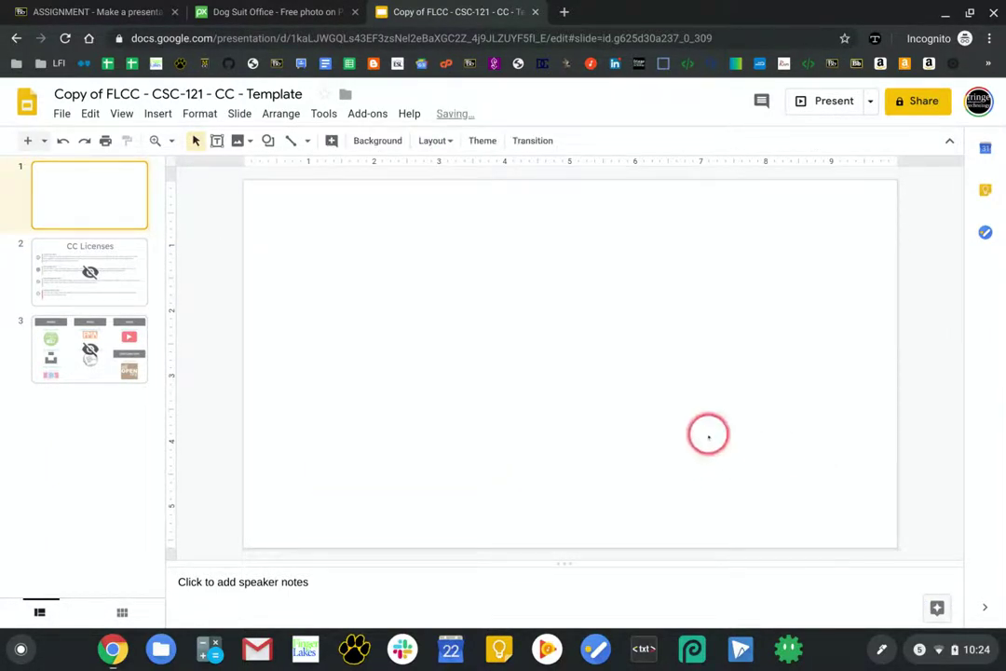
{"action": "right_click", "coordinate": [708, 435]}
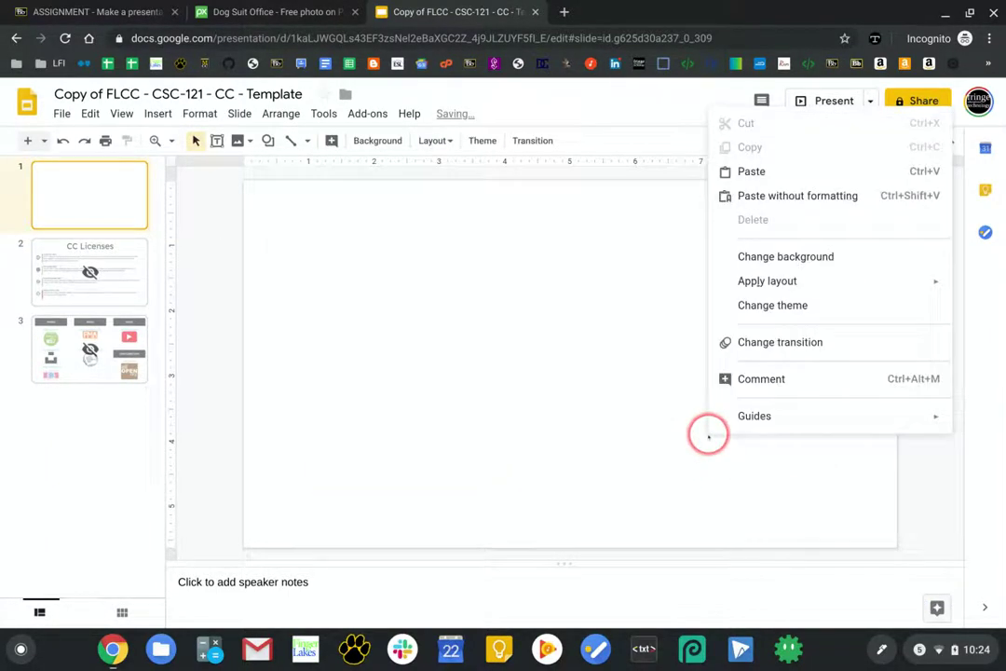
{"action": "left_click", "coordinate": [755, 174]}
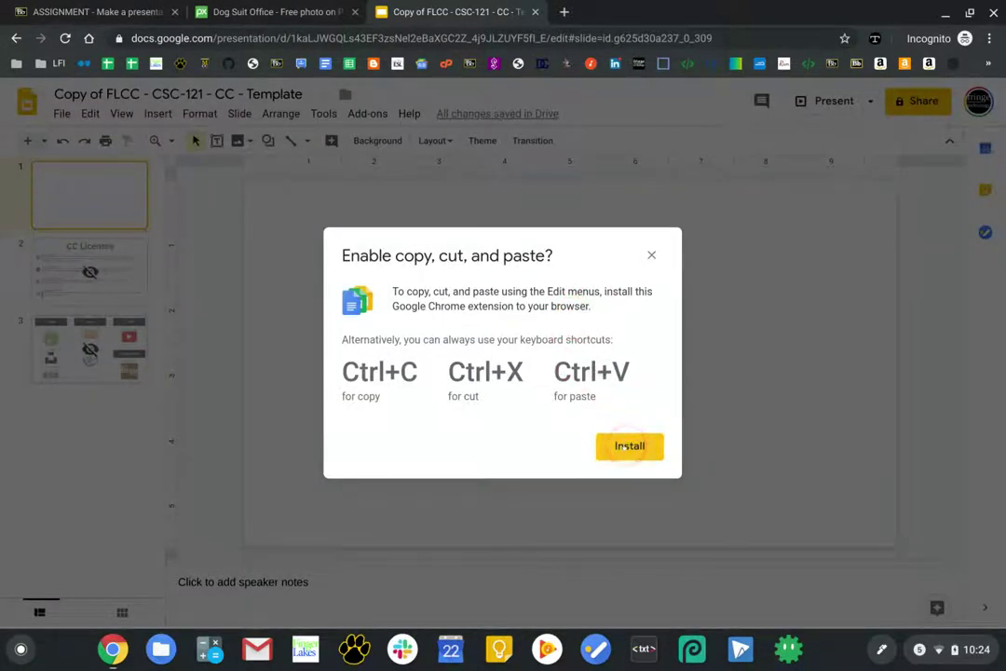
{"action": "left_click", "coordinate": [629, 447]}
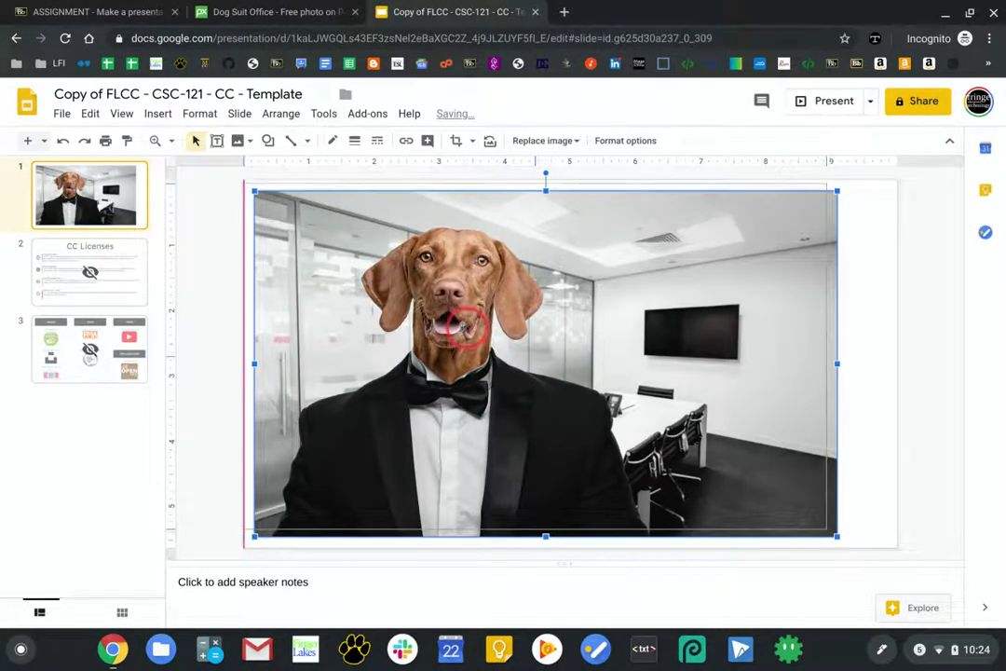
Step: Nudge the pasted photo up, zoom in on the dog's nose, then zoom back out
{"action": "left_click_drag", "start_coordinate": [465, 326], "coordinate": [455, 315]}
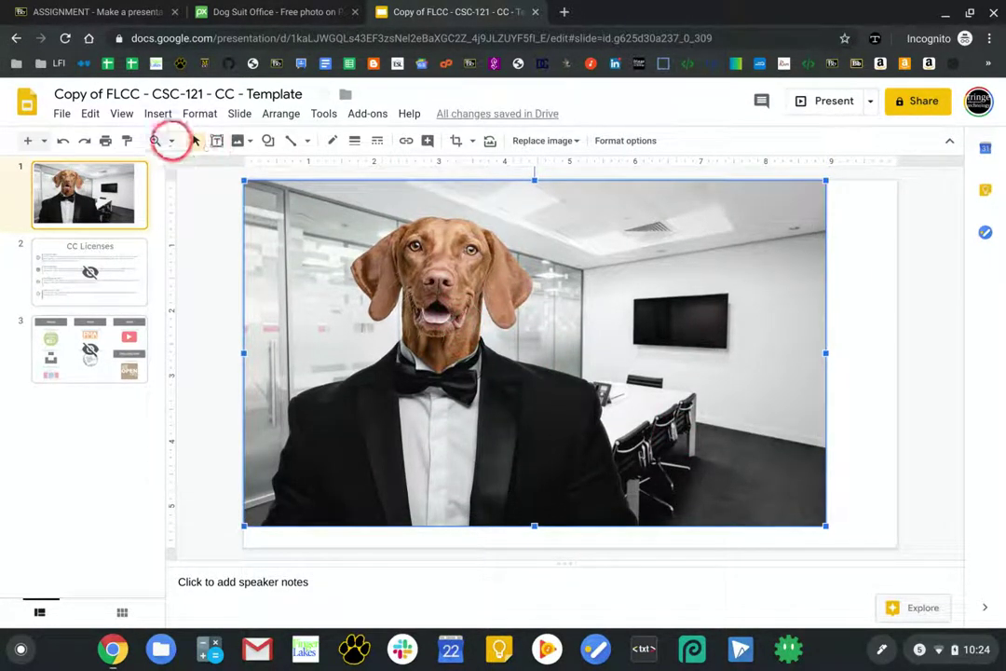
{"action": "left_click", "coordinate": [155, 140]}
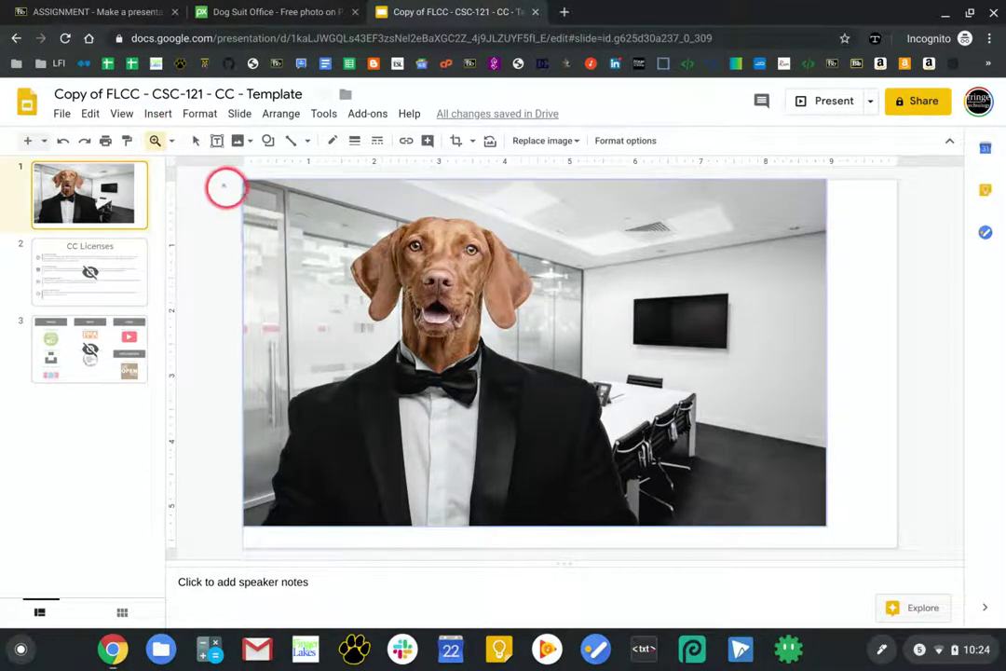
{"action": "left_click", "coordinate": [172, 140]}
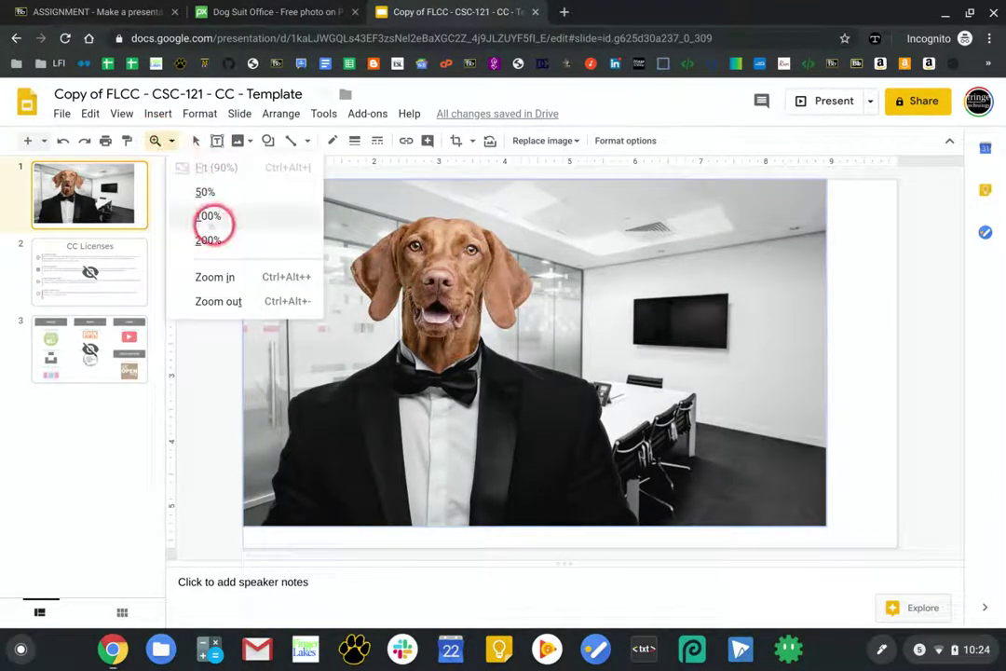
{"action": "left_click", "coordinate": [155, 141]}
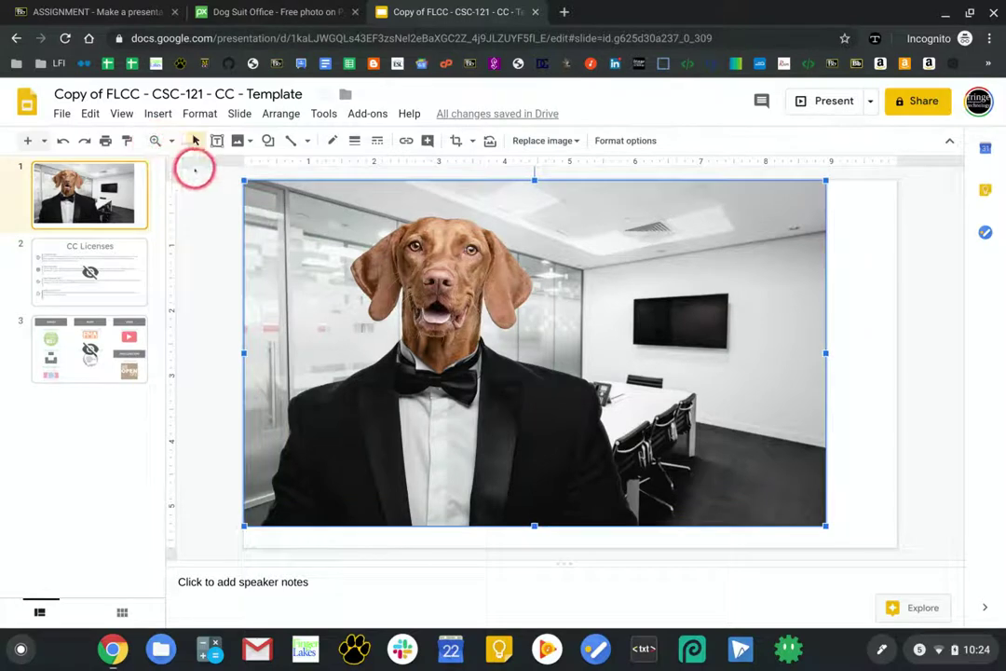
{"action": "left_click", "coordinate": [154, 139]}
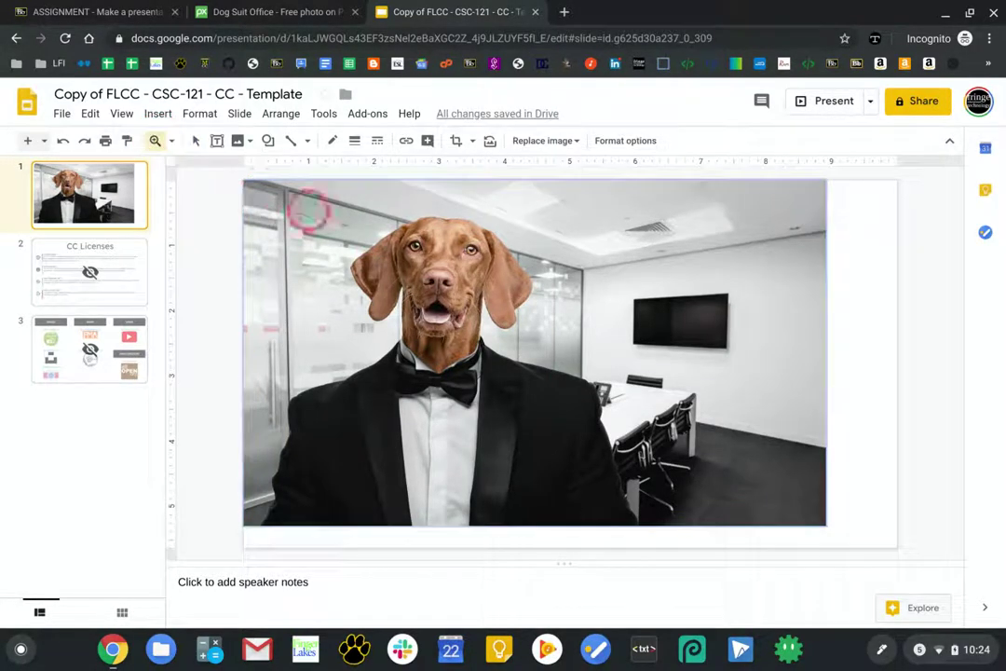
{"action": "left_click", "coordinate": [432, 262]}
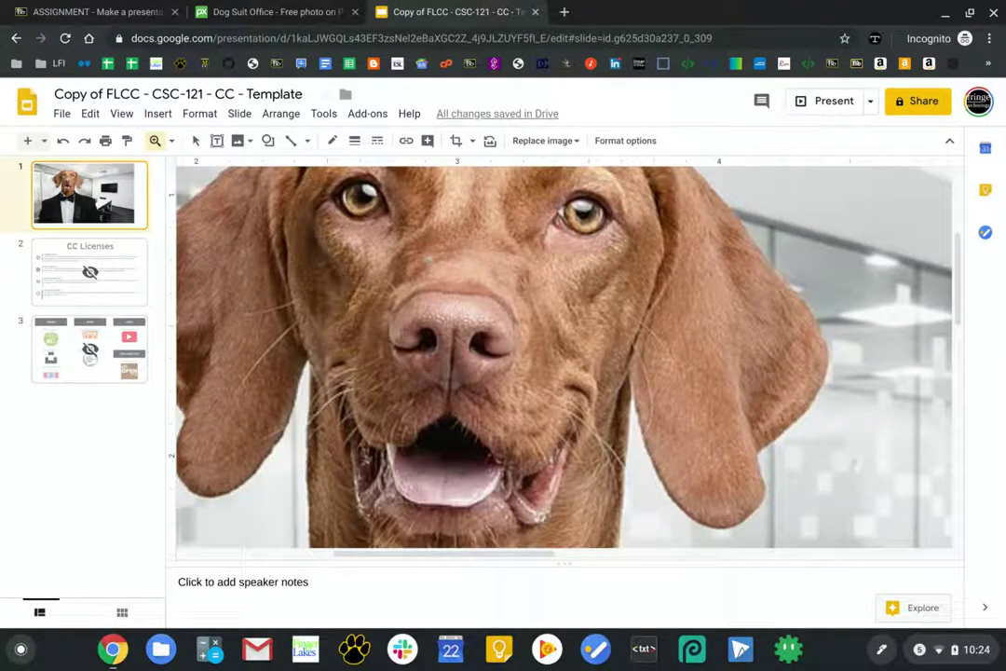
{"action": "key", "text": "ctrl+alt+minus"}
{"action": "key", "text": "ctrl+alt+minus"}
{"action": "key", "text": "ctrl+alt+minus"}
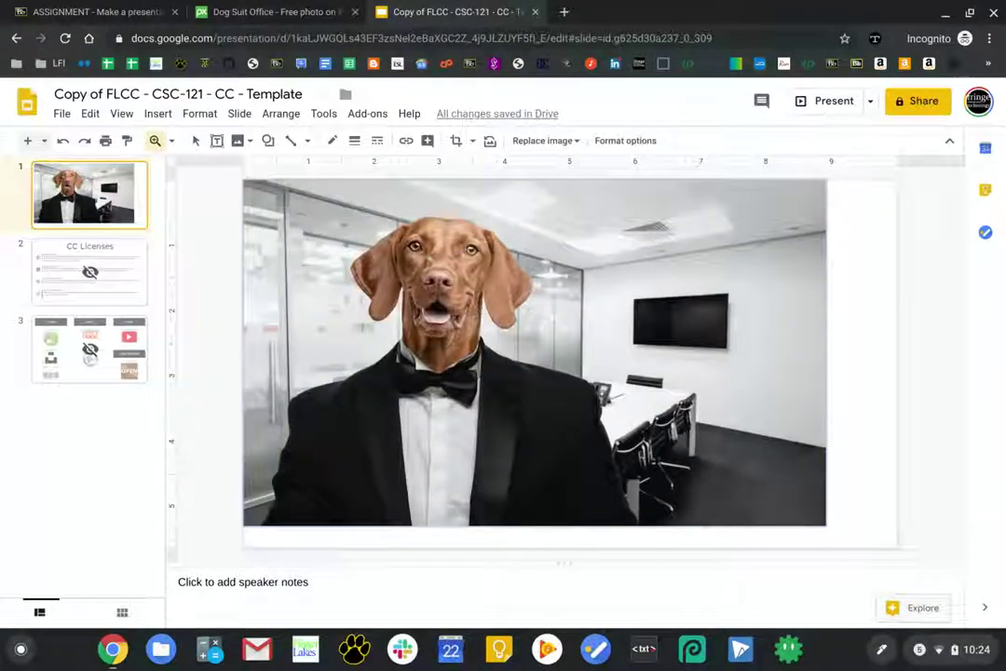
Step: Enlarge the dog photo from its corner and reposition it to span the slide width
{"action": "left_click", "coordinate": [348, 226]}
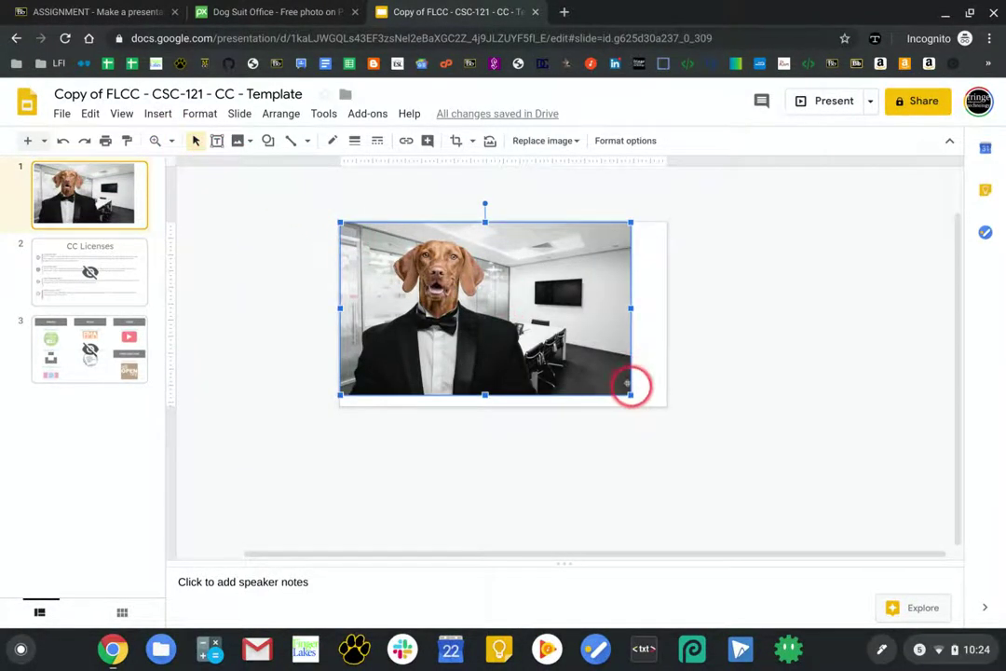
{"action": "left_click_drag", "start_coordinate": [631, 394], "coordinate": [661, 415]}
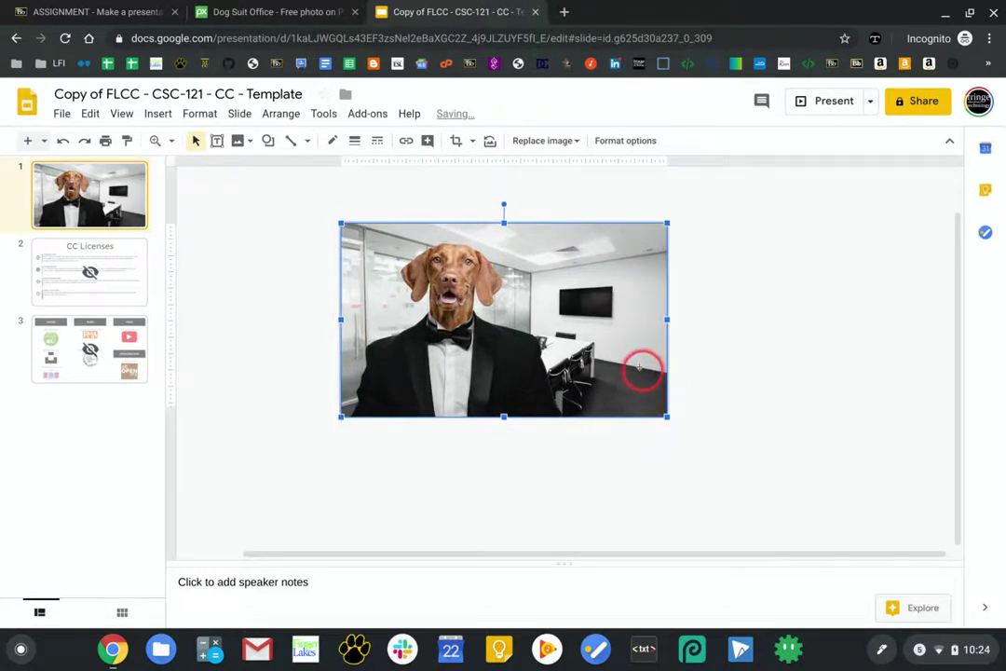
{"action": "left_click_drag", "start_coordinate": [640, 368], "coordinate": [691, 386]}
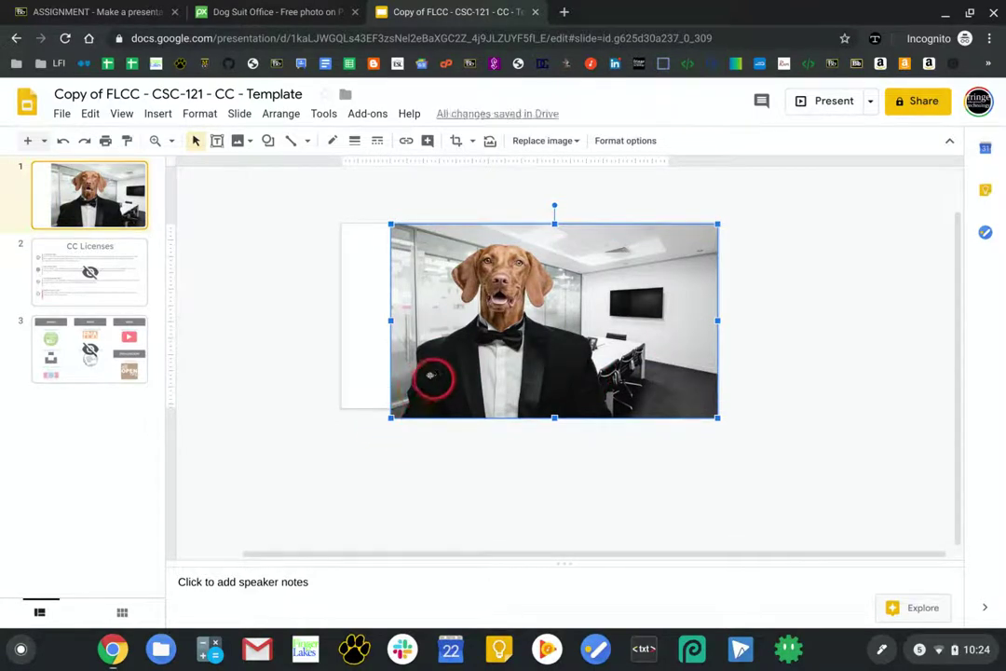
{"action": "key", "text": "ctrl+z"}
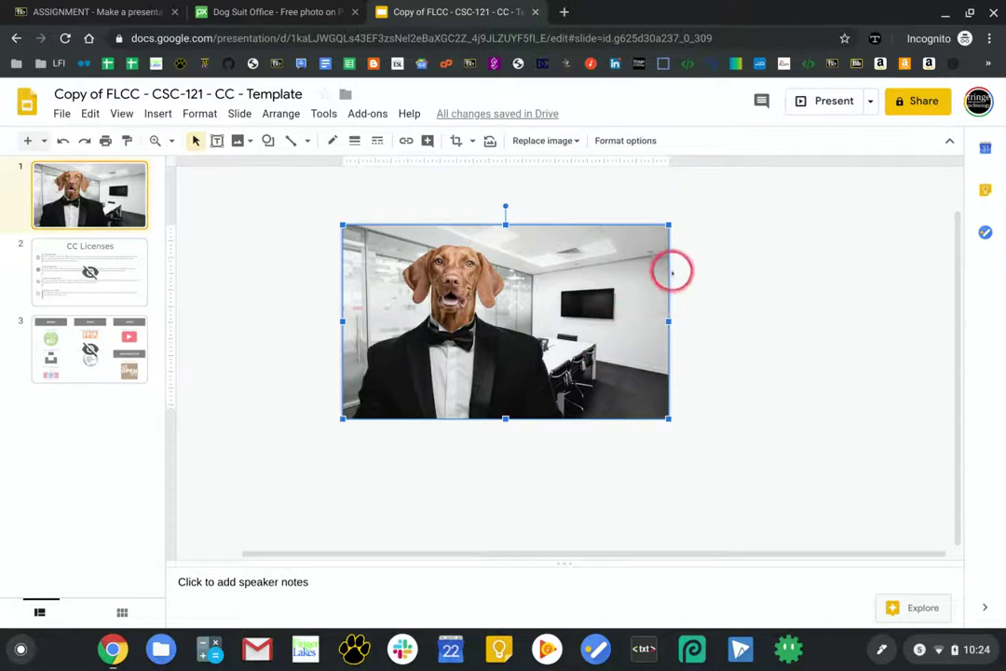
{"action": "left_click_drag", "start_coordinate": [667, 419], "coordinate": [799, 493]}
{"action": "left_click_drag", "start_coordinate": [620, 404], "coordinate": [616, 382]}
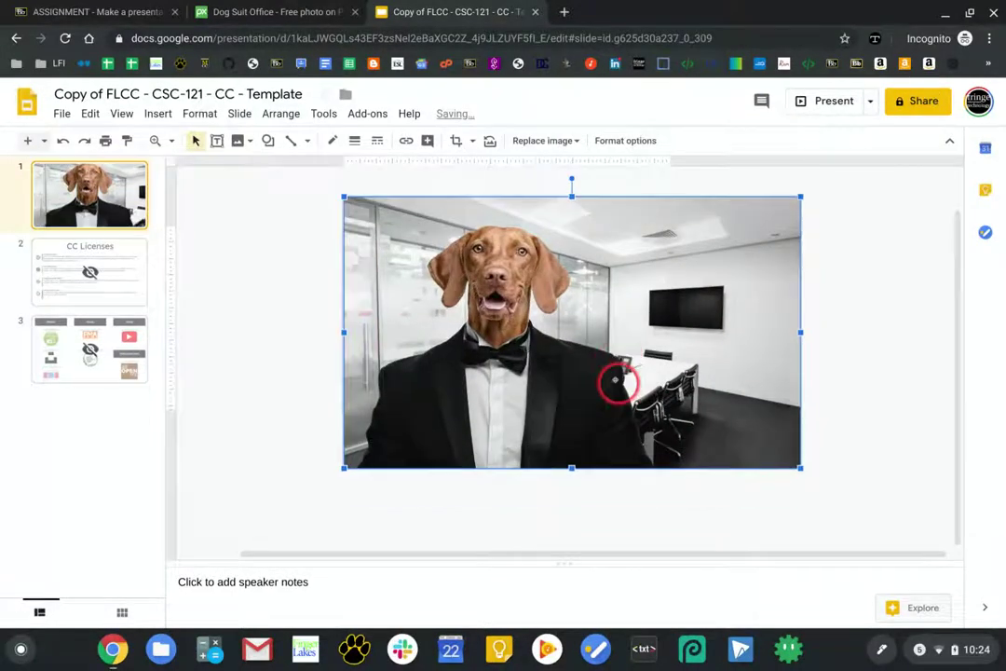
{"action": "left_click_drag", "start_coordinate": [551, 359], "coordinate": [610, 347]}
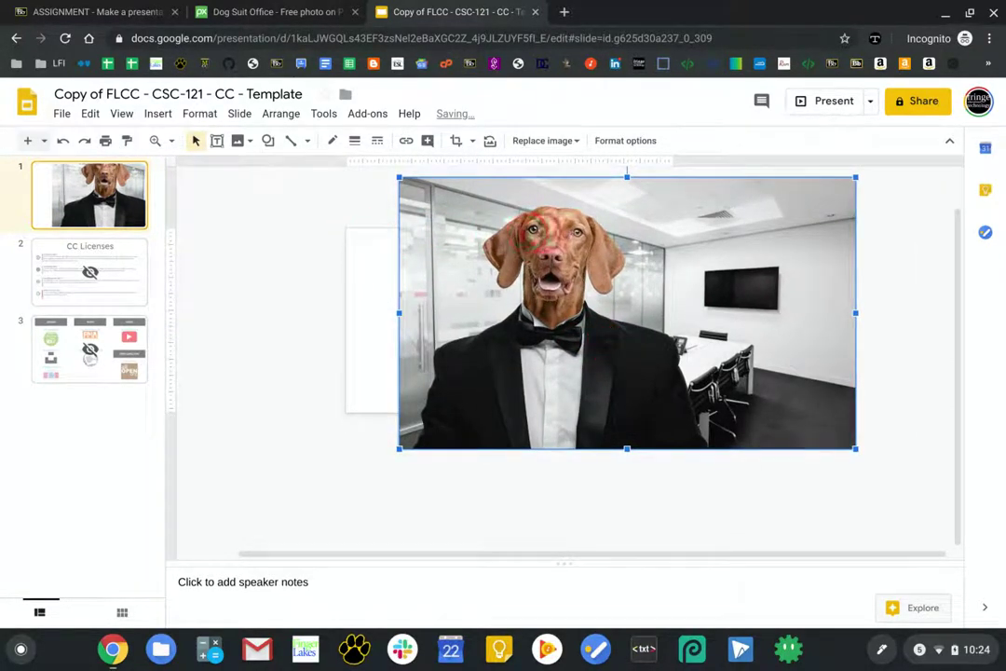
{"action": "left_click_drag", "start_coordinate": [640, 264], "coordinate": [575, 265]}
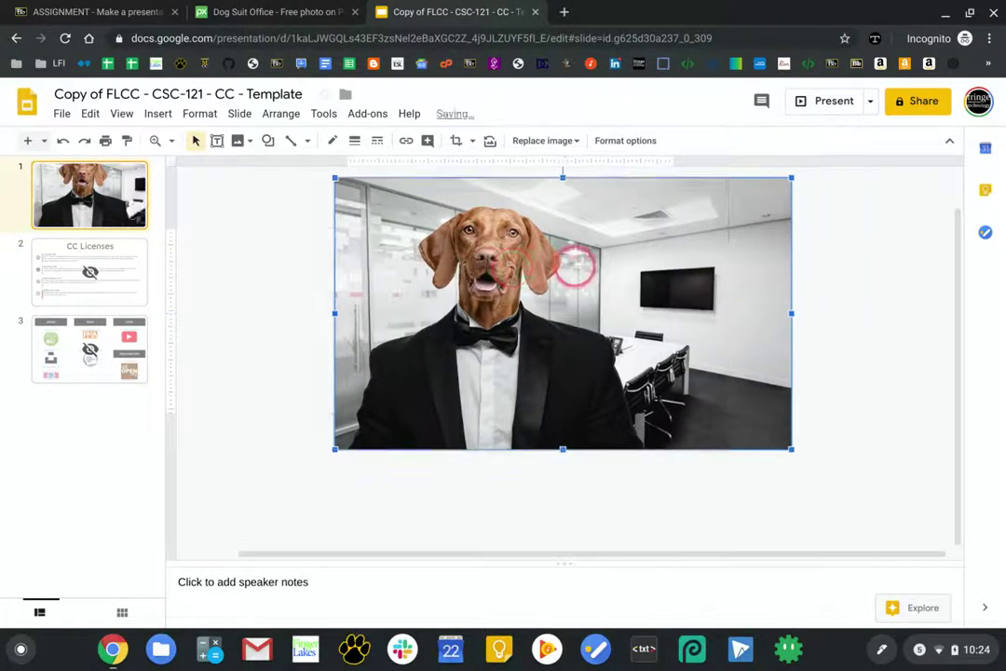
Step: Preview the slide full screen, then try moving the photo lower and undo it
{"action": "left_click", "coordinate": [842, 112]}
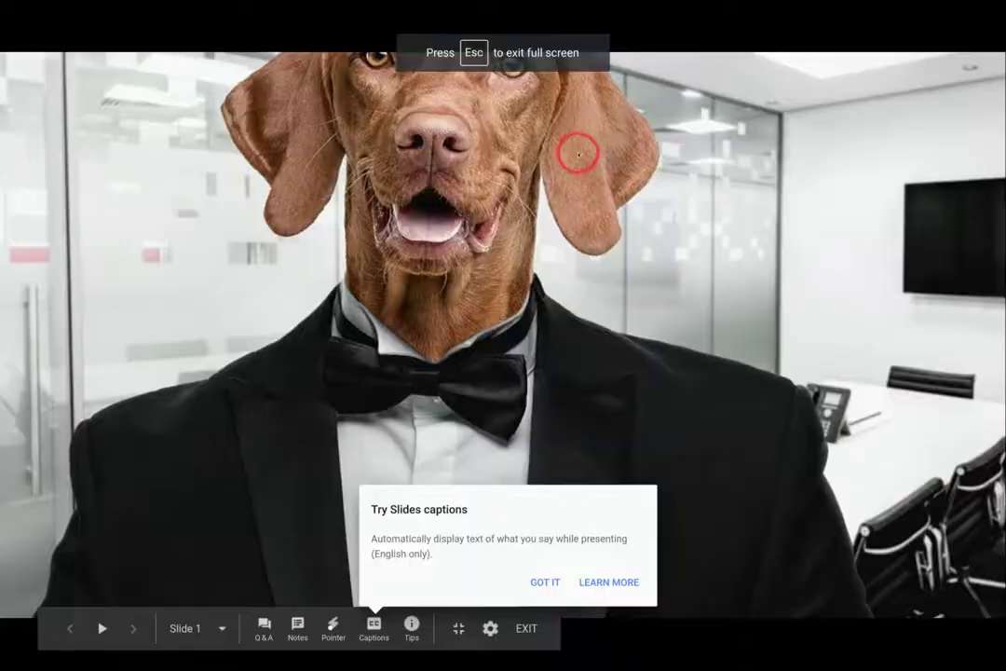
{"action": "key", "text": "Escape"}
{"action": "left_click", "coordinate": [513, 306]}
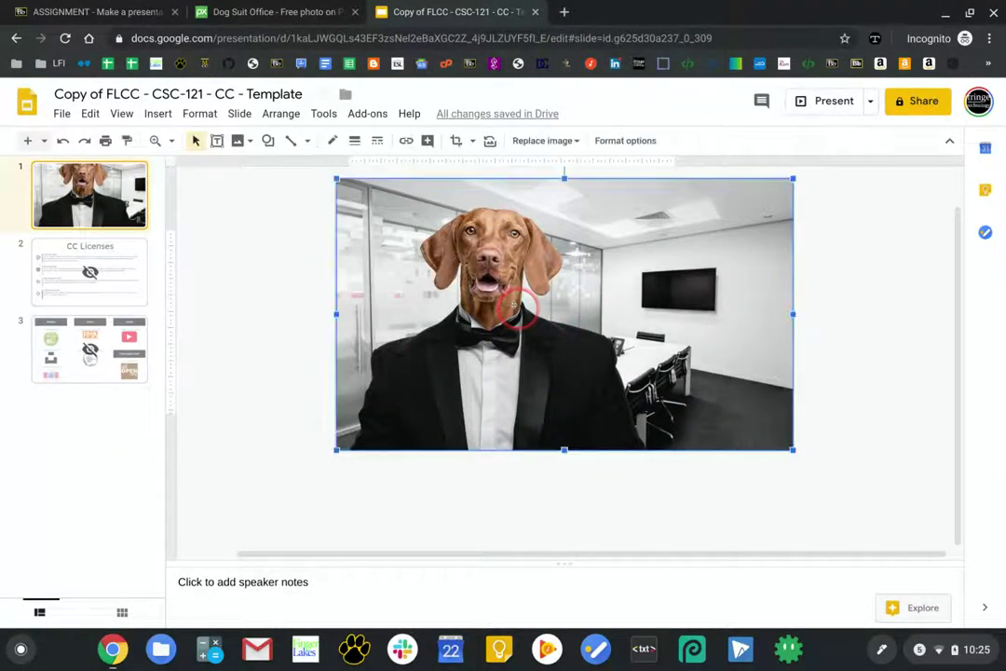
{"action": "left_click_drag", "start_coordinate": [513, 305], "coordinate": [529, 360]}
{"action": "key", "text": "ctrl+z"}
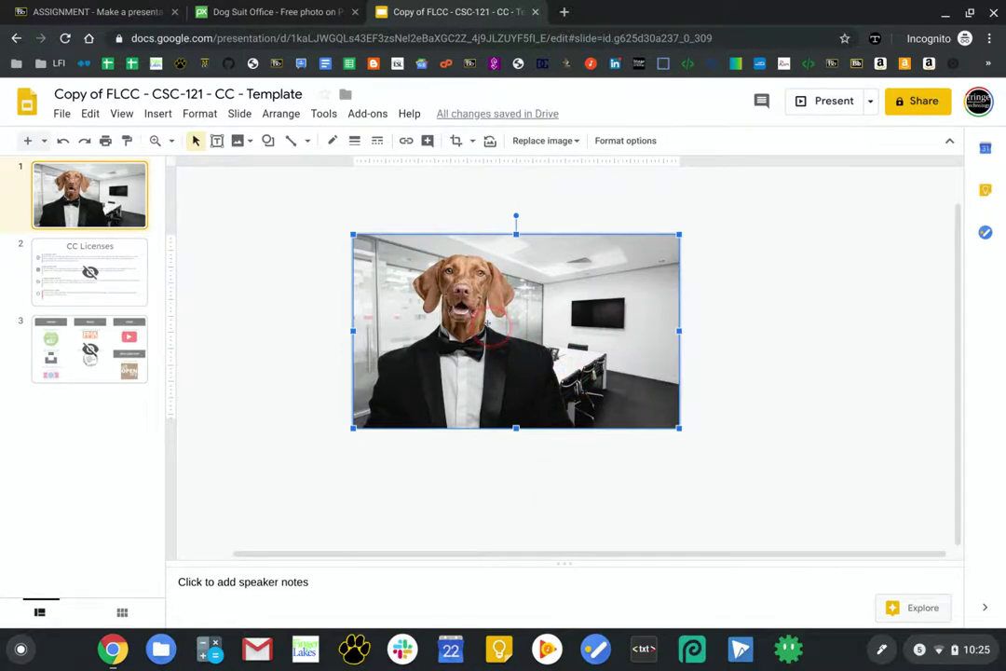
{"action": "left_click_drag", "start_coordinate": [497, 330], "coordinate": [574, 330]}
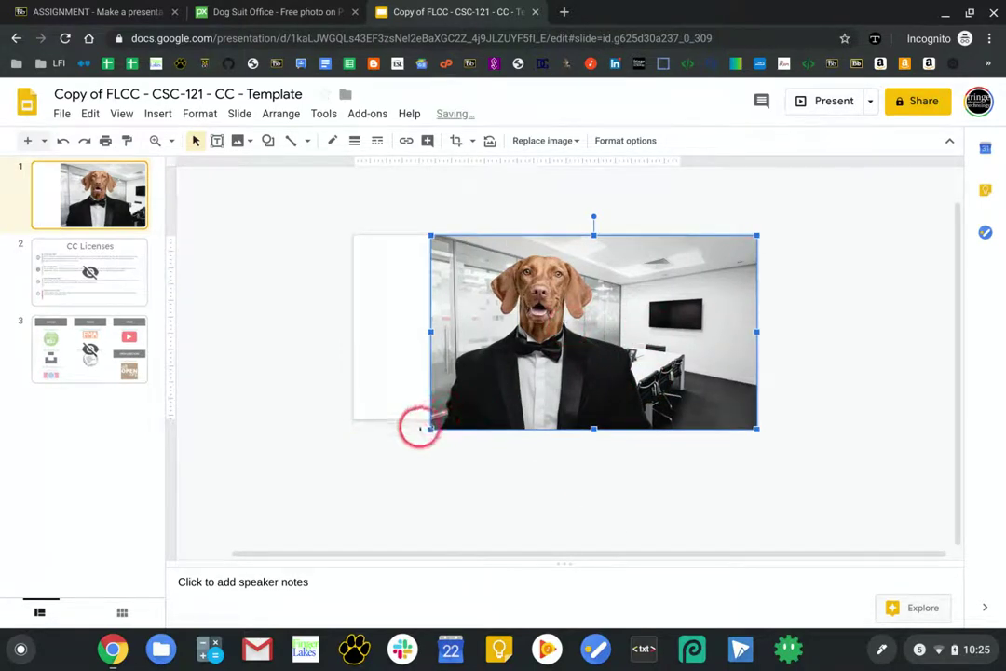
{"action": "key", "text": "ctrl+z"}
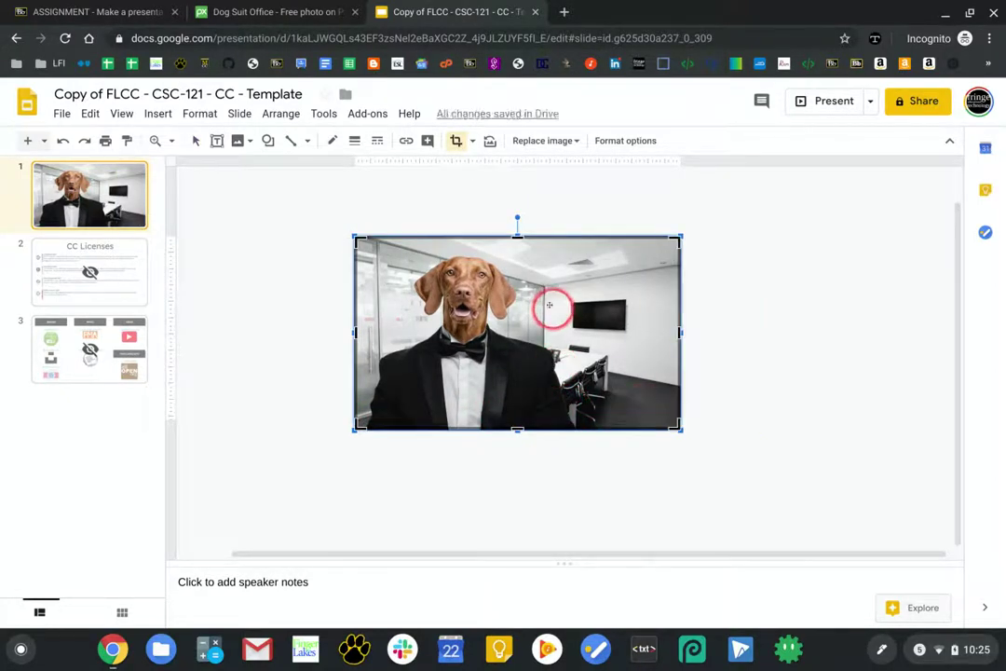
{"action": "left_click", "coordinate": [456, 140]}
{"action": "left_click", "coordinate": [448, 187]}
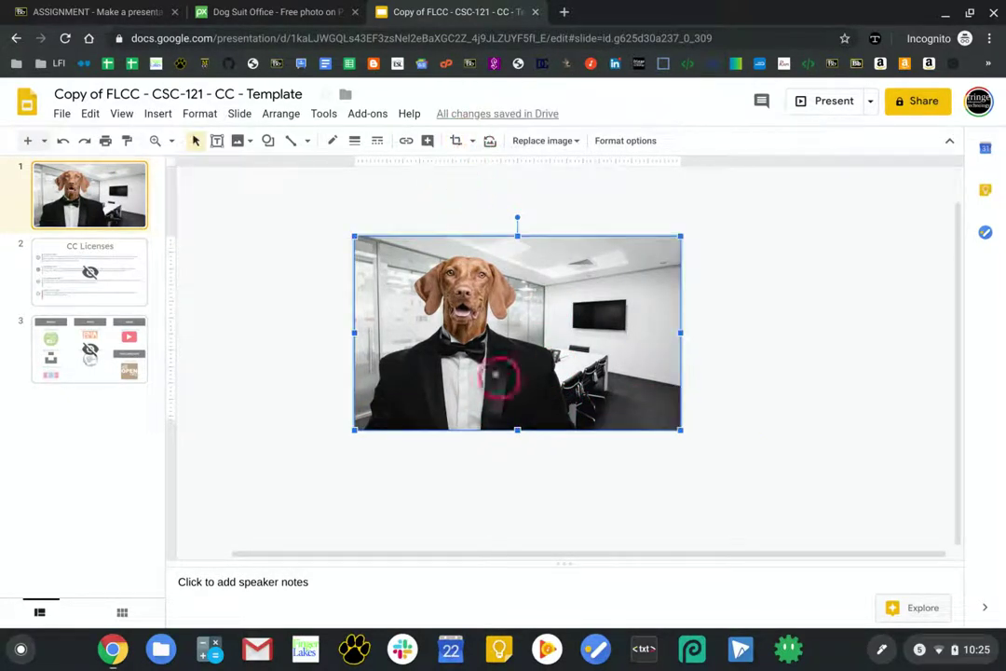
{"action": "left_click", "coordinate": [457, 139]}
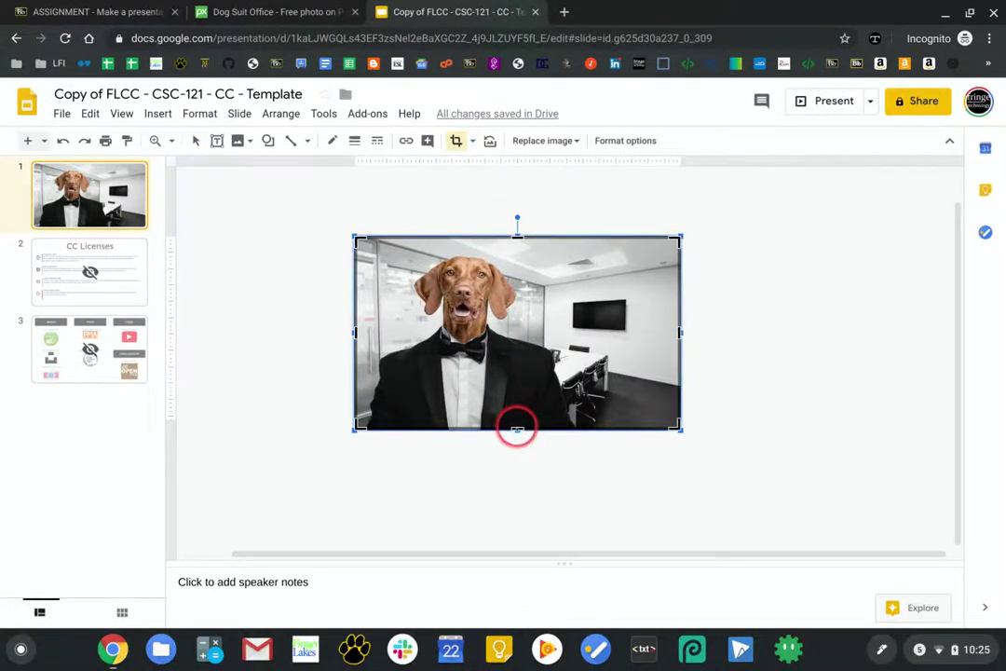
{"action": "left_click_drag", "start_coordinate": [516, 429], "coordinate": [515, 366]}
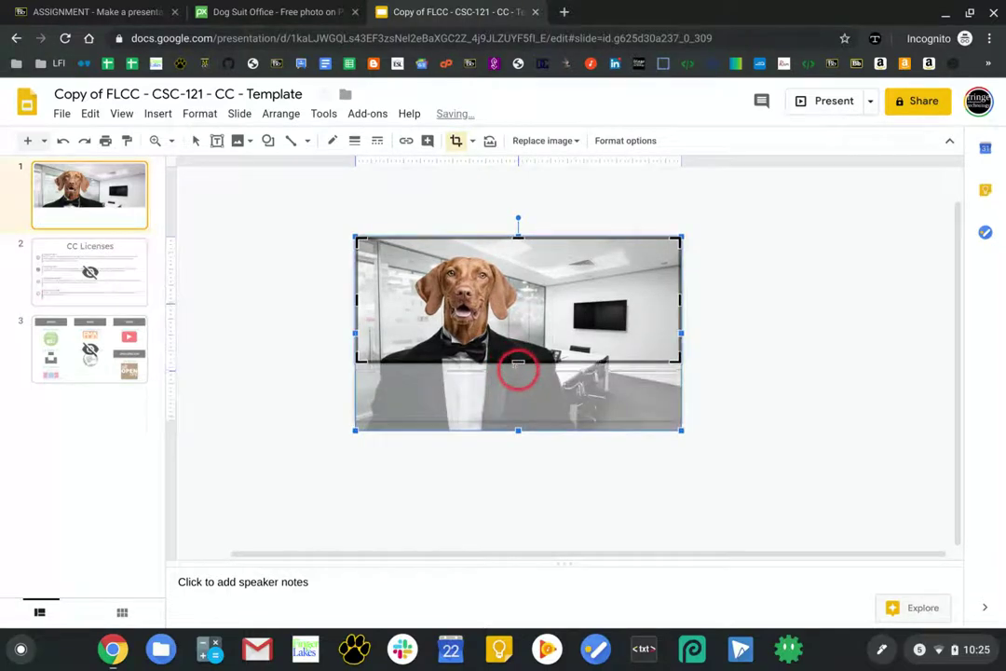
{"action": "left_click_drag", "start_coordinate": [515, 419], "coordinate": [515, 422]}
{"action": "left_click", "coordinate": [521, 460]}
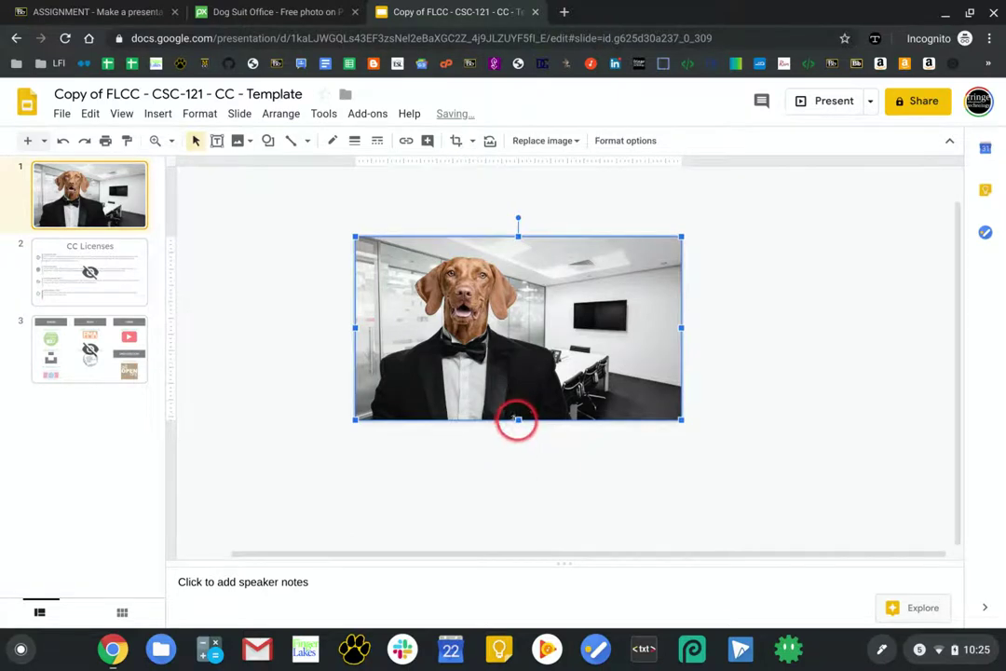
{"action": "left_click_drag", "start_coordinate": [519, 418], "coordinate": [520, 300]}
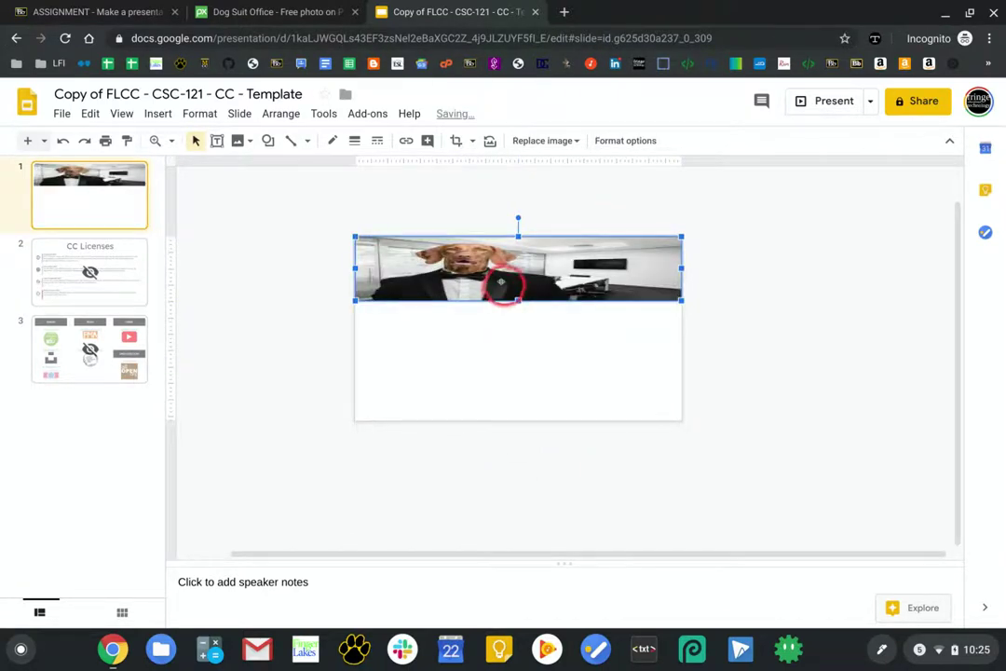
{"action": "key", "text": "ctrl+z"}
{"action": "left_click_drag", "start_coordinate": [463, 344], "coordinate": [512, 345]}
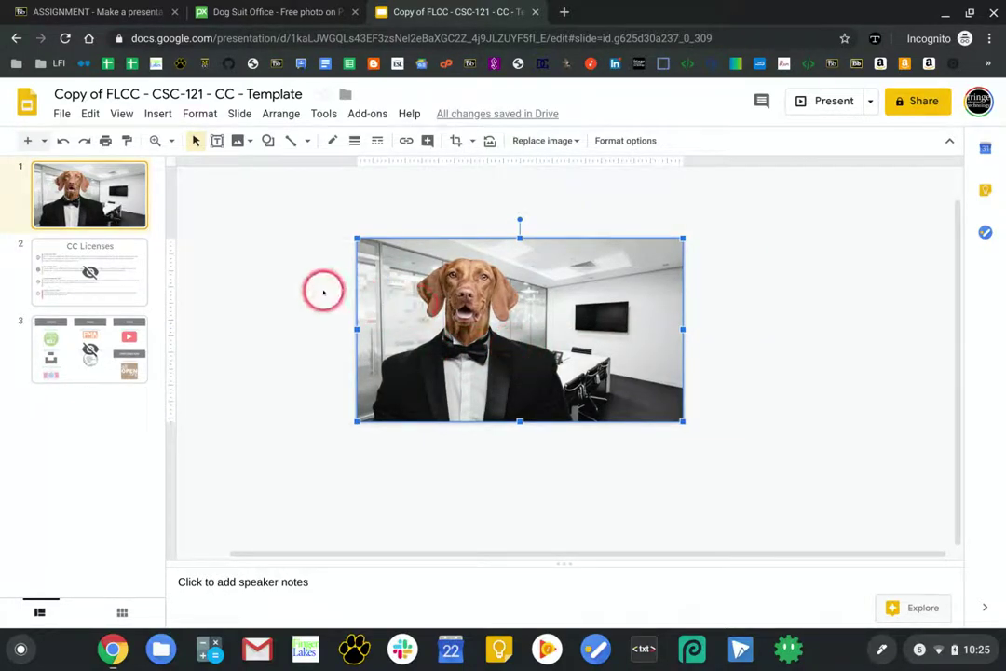
{"action": "left_click", "coordinate": [216, 140]}
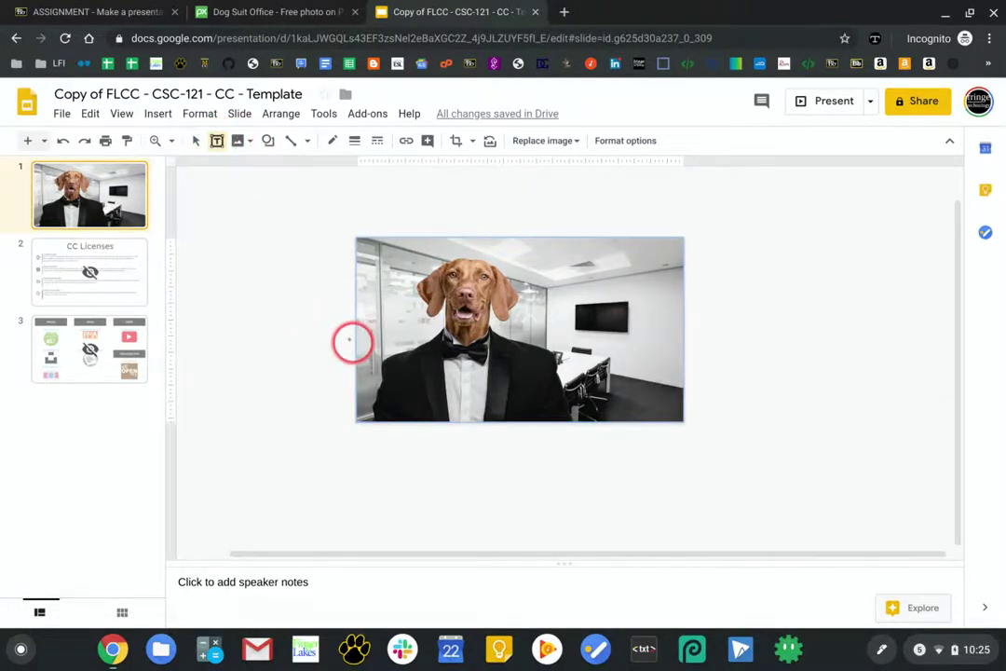
Step: Draw a text box across the lower part of the photo and start the Vizsla label
{"action": "left_click_drag", "start_coordinate": [352, 343], "coordinate": [685, 391]}
{"action": "type", "text": "Vi"}
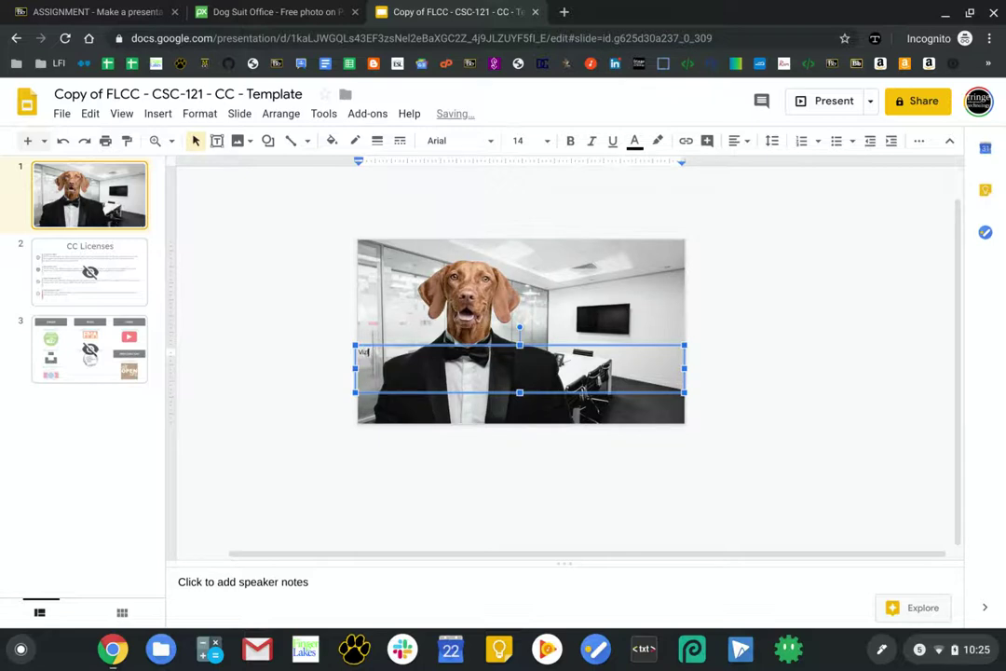
{"action": "left_click", "coordinate": [616, 369]}
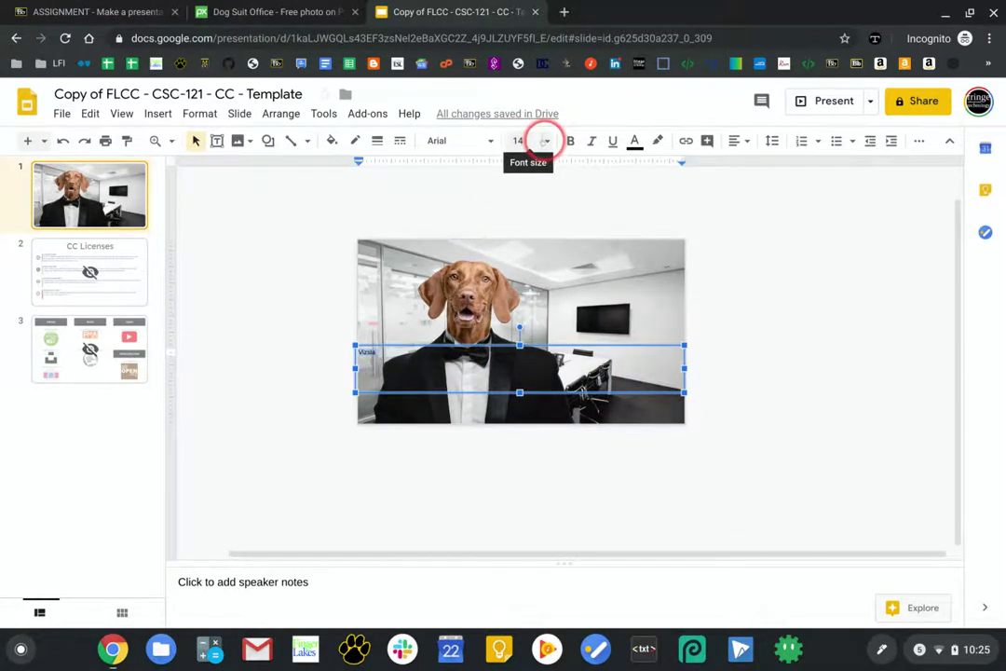
Step: Make the Vizsla text bold and centred, sizing it to 60 then 72 pt
{"action": "left_click", "coordinate": [545, 139]}
{"action": "left_click", "coordinate": [518, 484]}
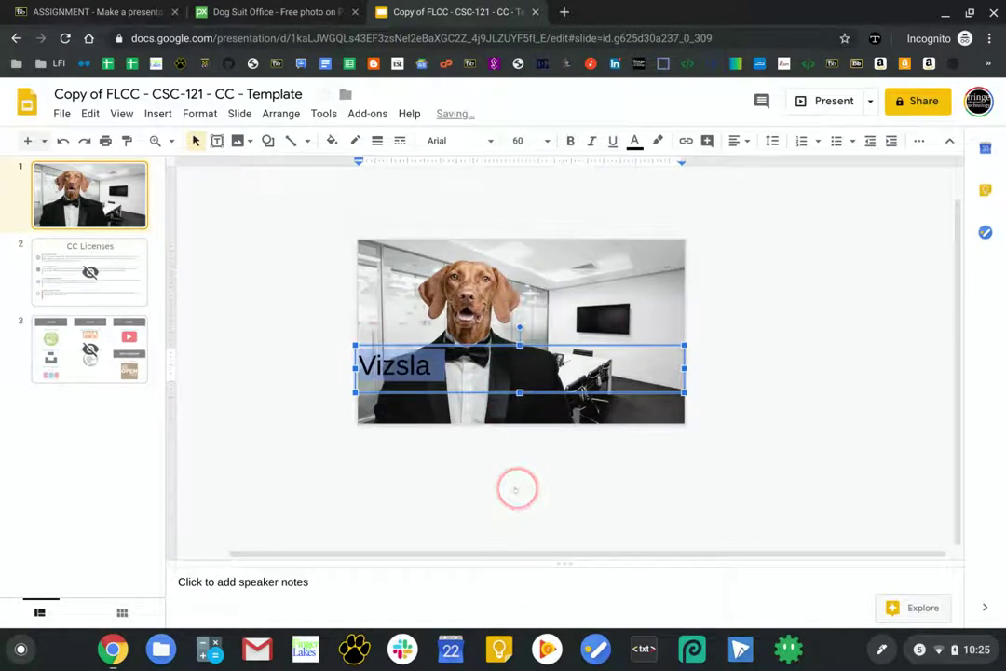
{"action": "left_click", "coordinate": [572, 139]}
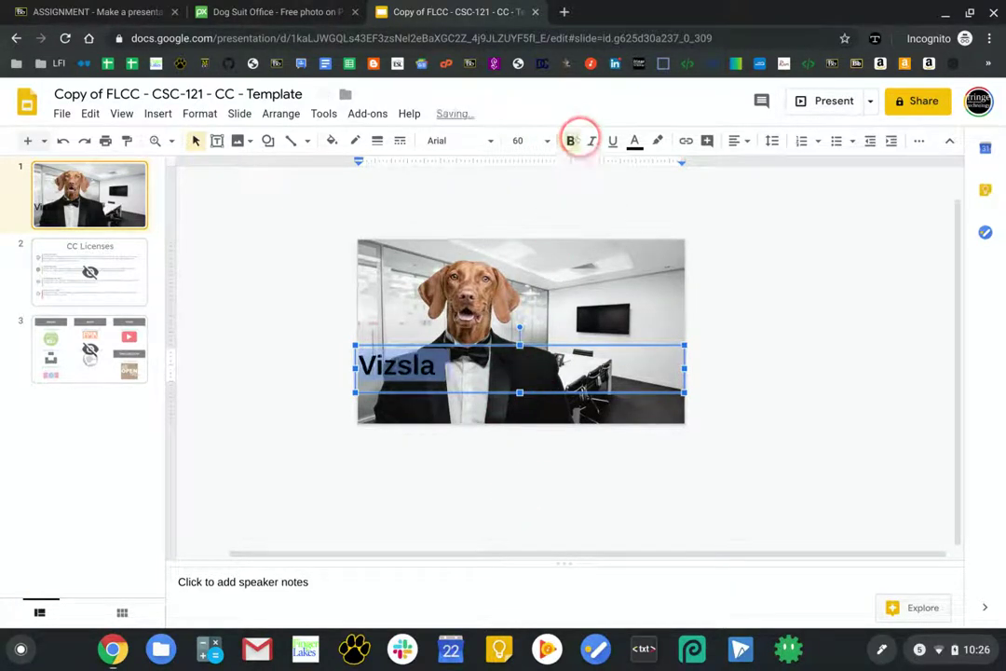
{"action": "left_click", "coordinate": [748, 141]}
{"action": "left_click", "coordinate": [762, 169]}
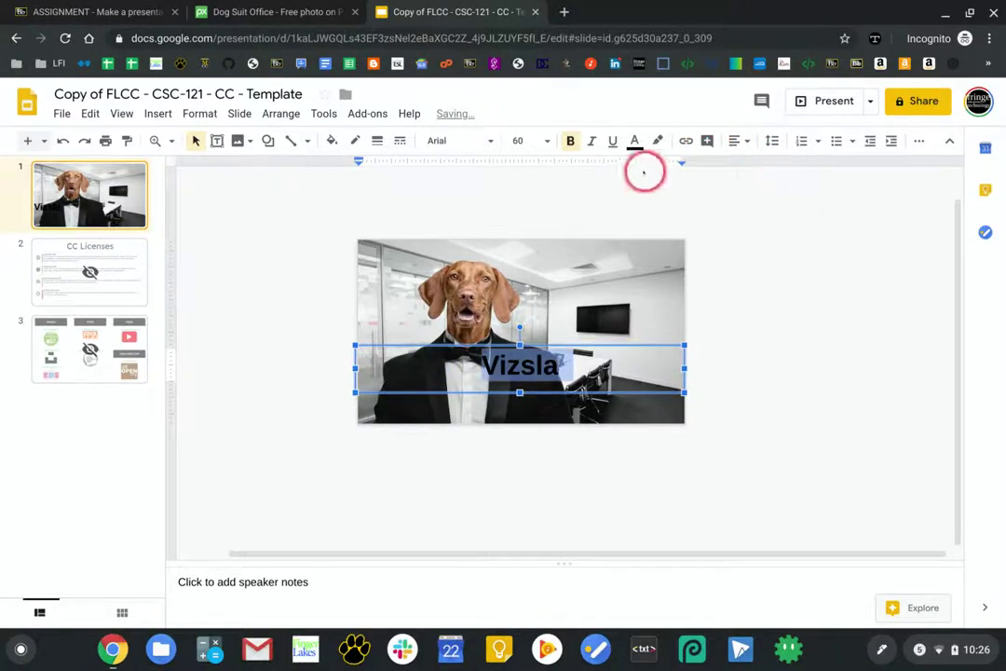
{"action": "left_click", "coordinate": [545, 141]}
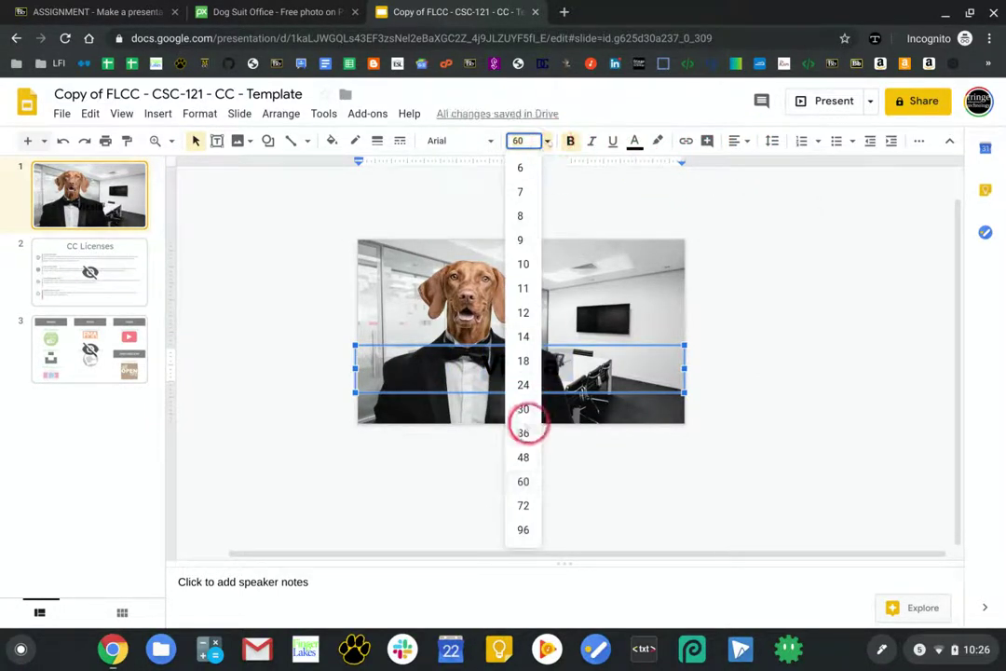
{"action": "left_click", "coordinate": [524, 505]}
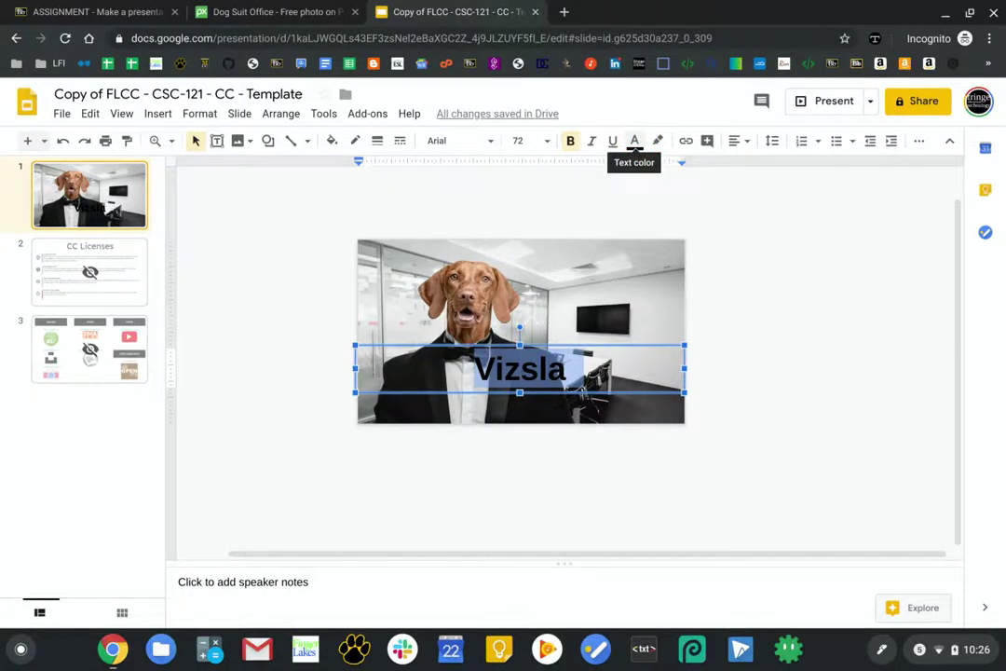
{"action": "left_click", "coordinate": [731, 264]}
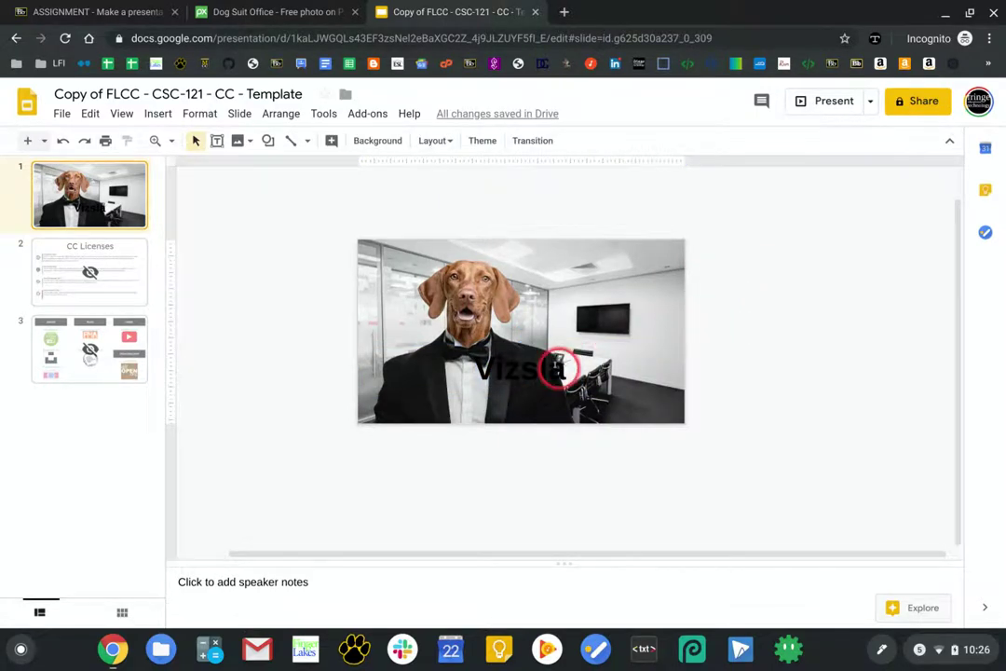
{"action": "left_click", "coordinate": [556, 367]}
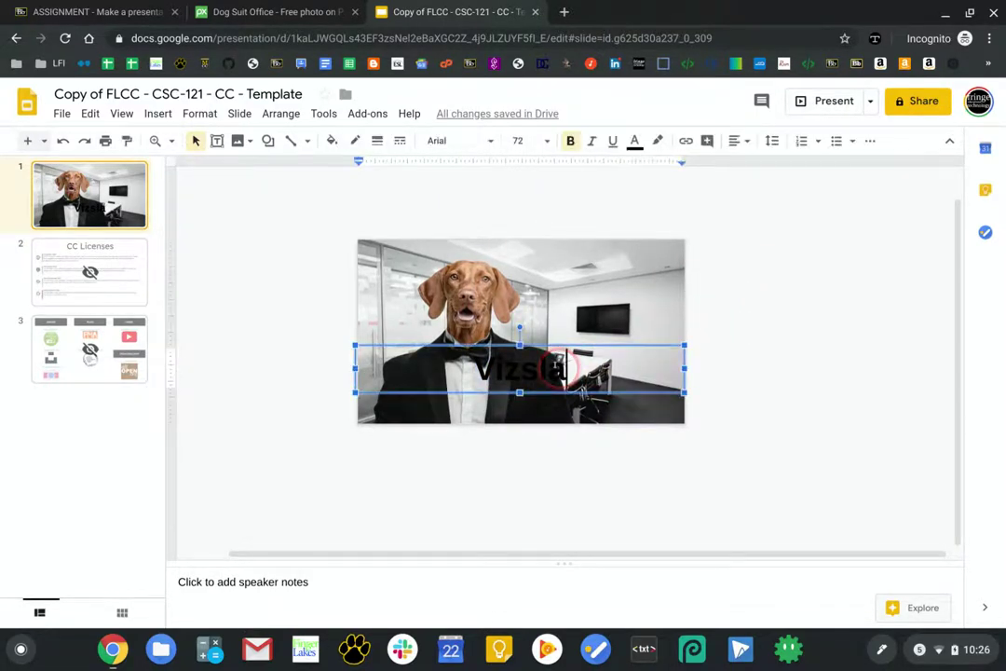
{"action": "left_click", "coordinate": [302, 332]}
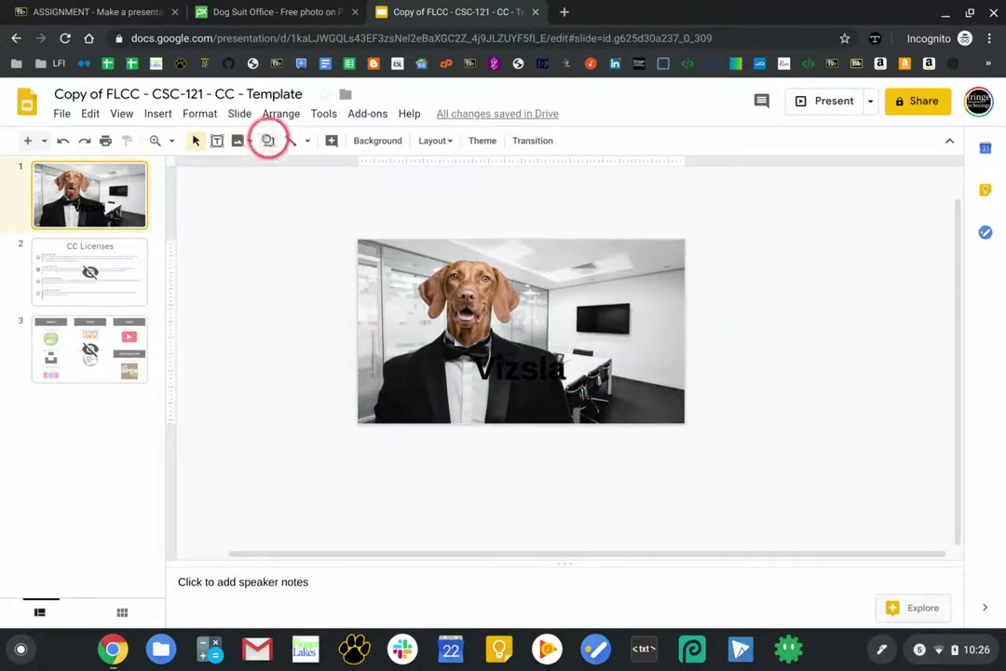
{"action": "left_click", "coordinate": [267, 141]}
{"action": "mouse_move", "coordinate": [299, 169]}
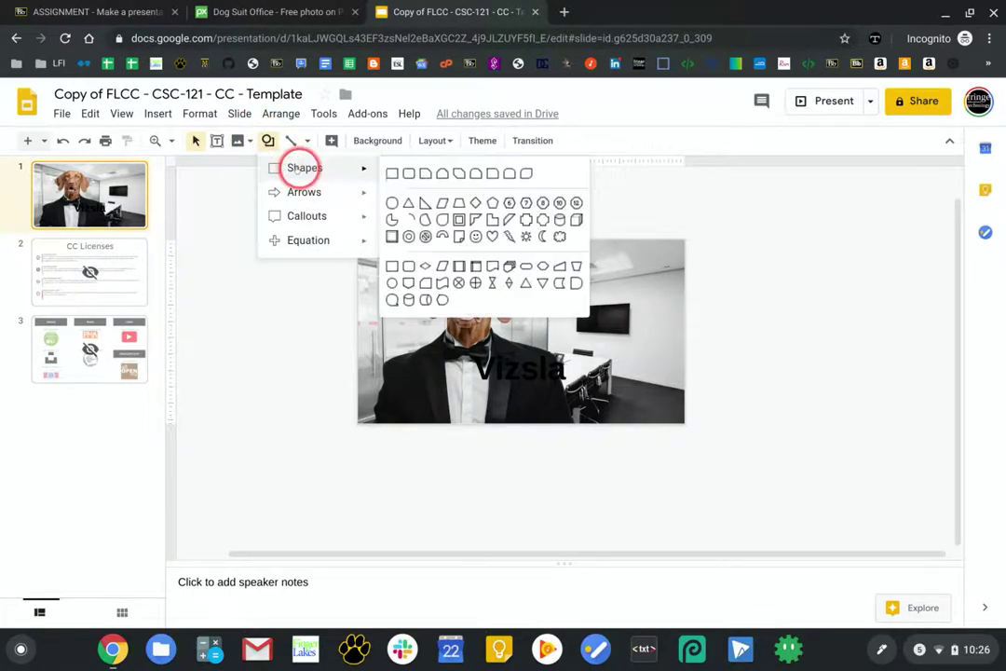
{"action": "left_click", "coordinate": [390, 171]}
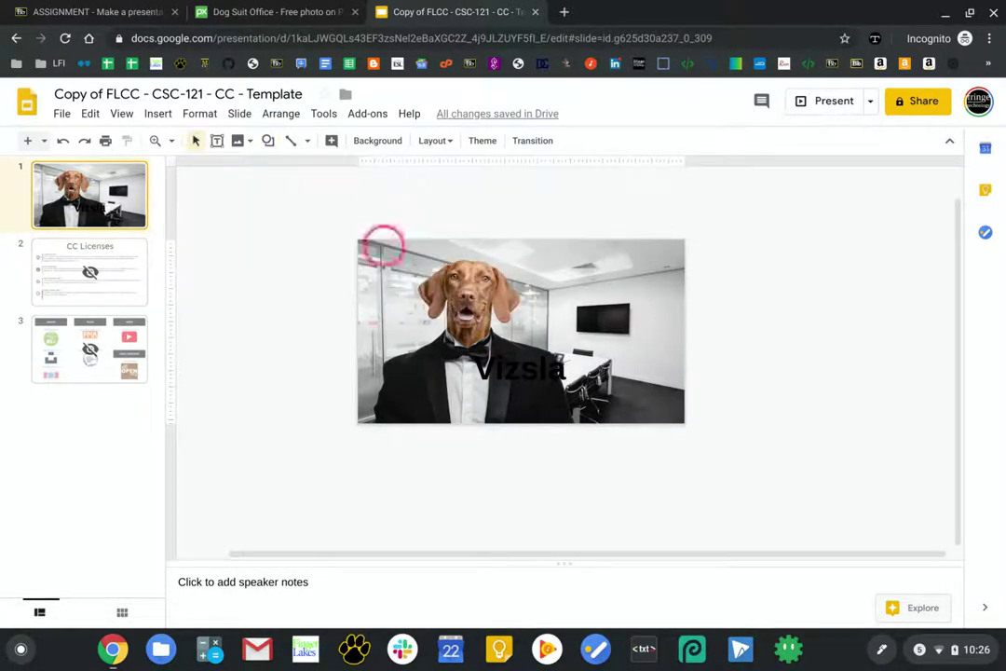
{"action": "left_click", "coordinate": [398, 379]}
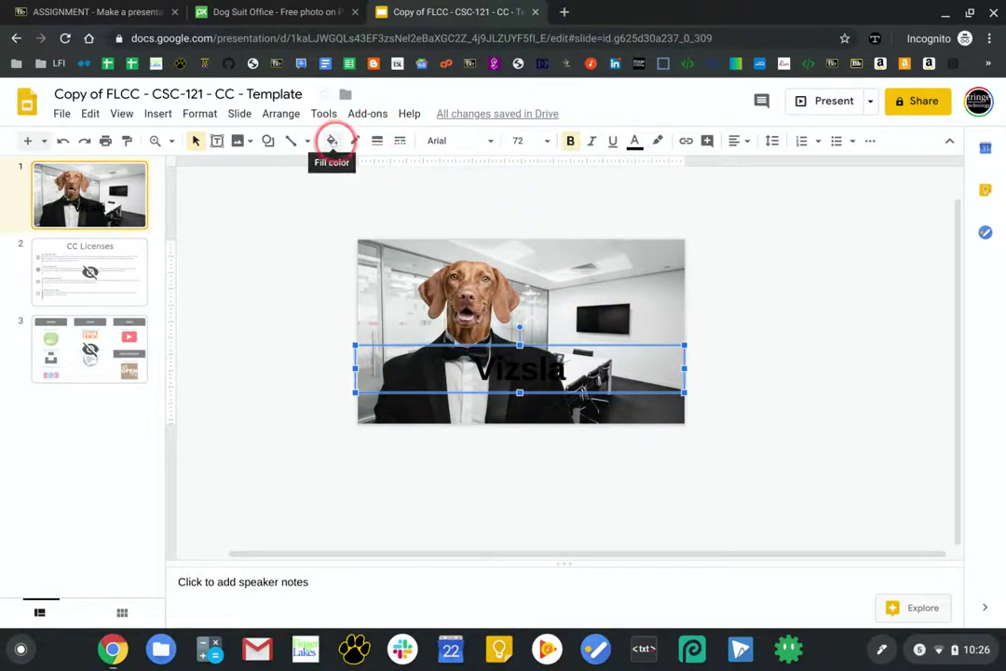
{"action": "left_click", "coordinate": [331, 140]}
{"action": "left_click", "coordinate": [377, 218]}
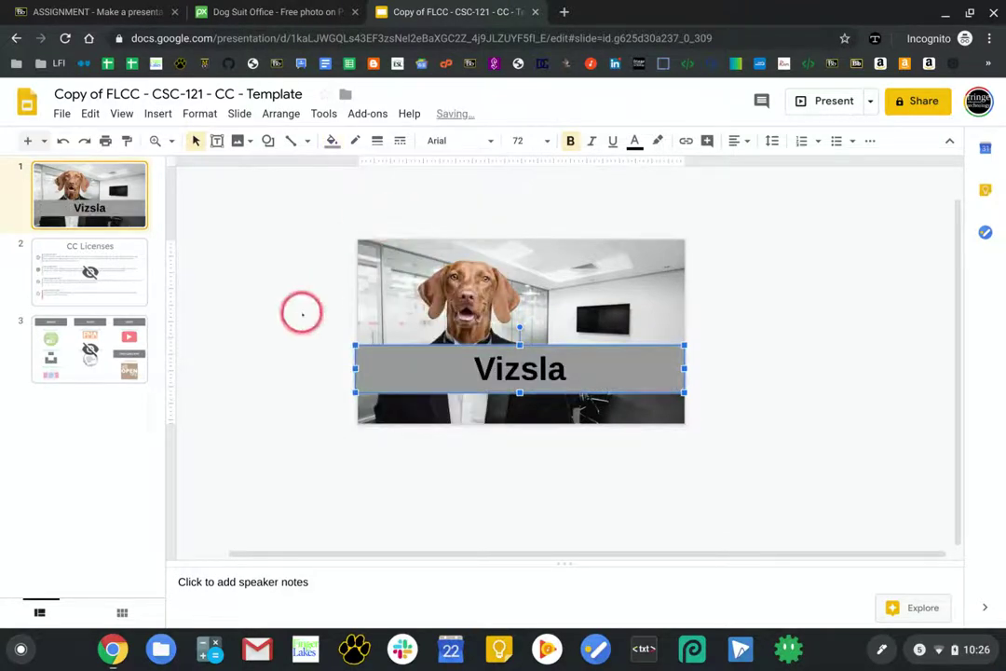
{"action": "left_click", "coordinate": [301, 314]}
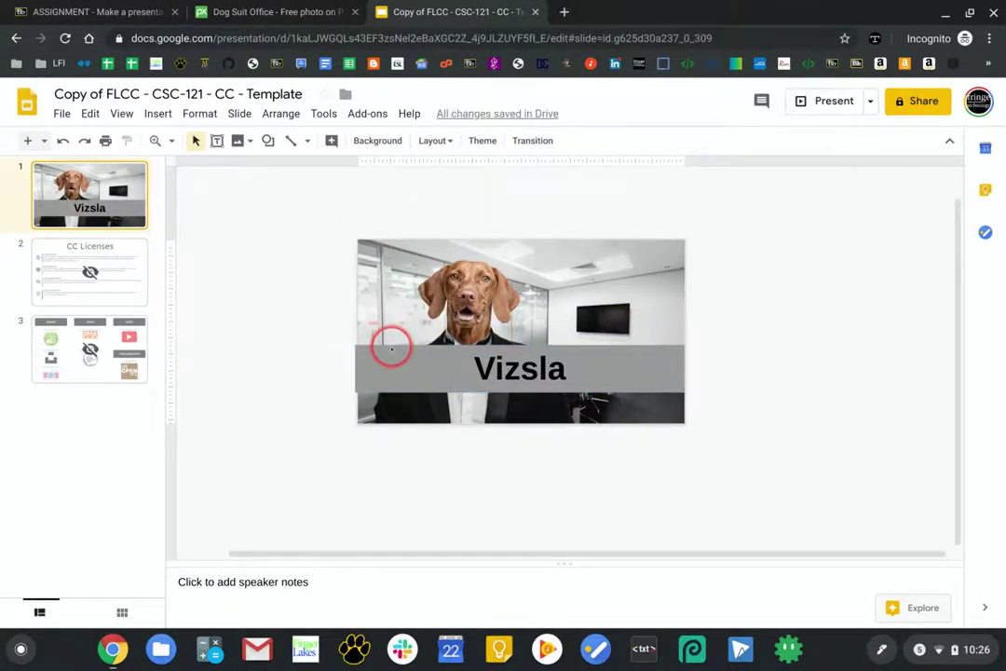
{"action": "left_click", "coordinate": [391, 354]}
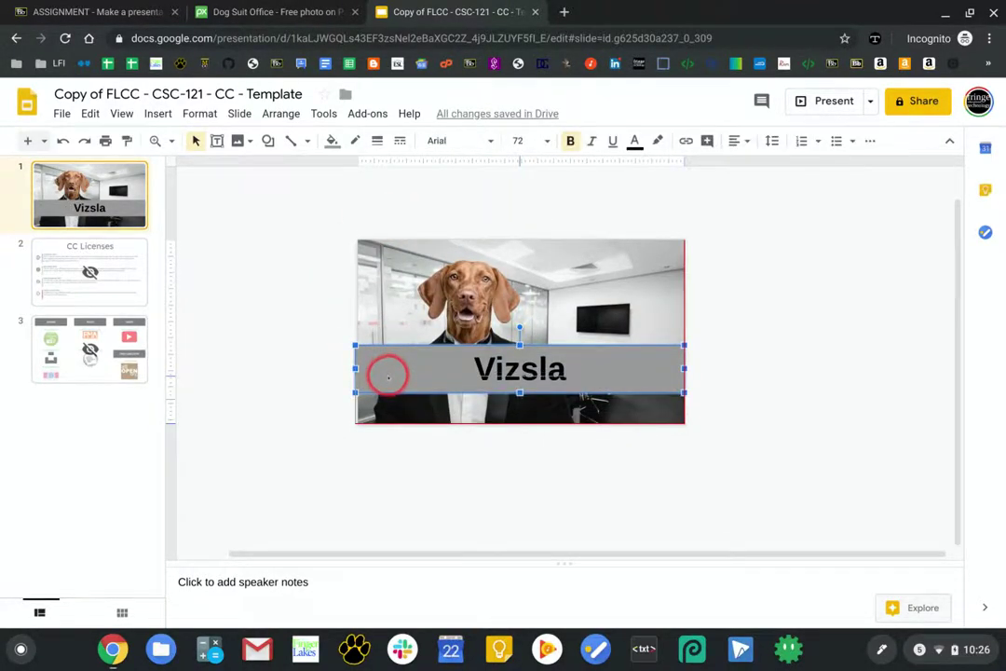
{"action": "left_click_drag", "start_coordinate": [388, 376], "coordinate": [388, 406]}
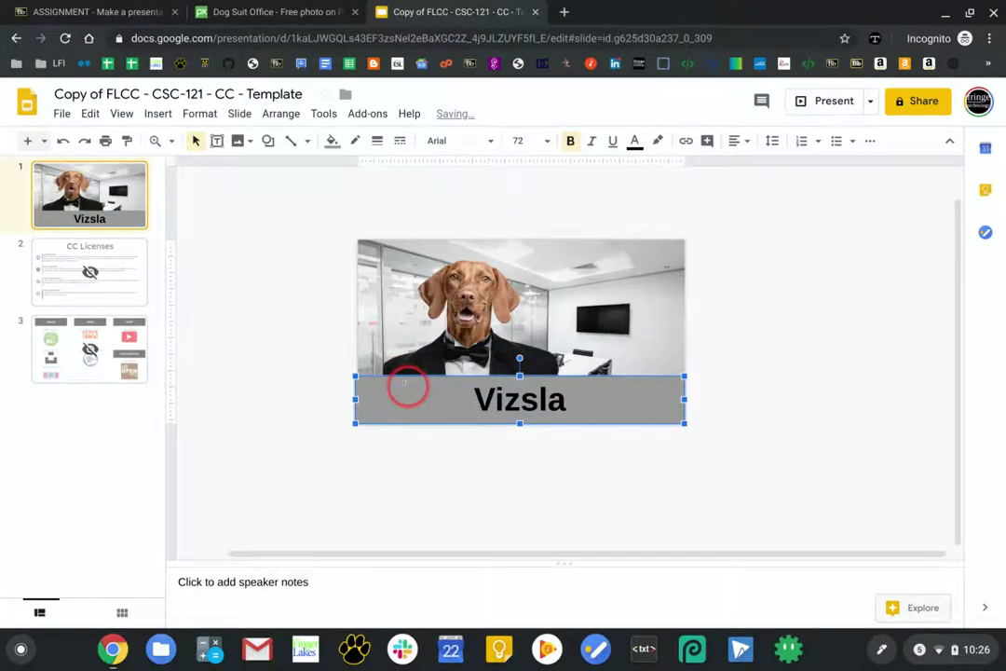
{"action": "key", "text": "ctrl+z"}
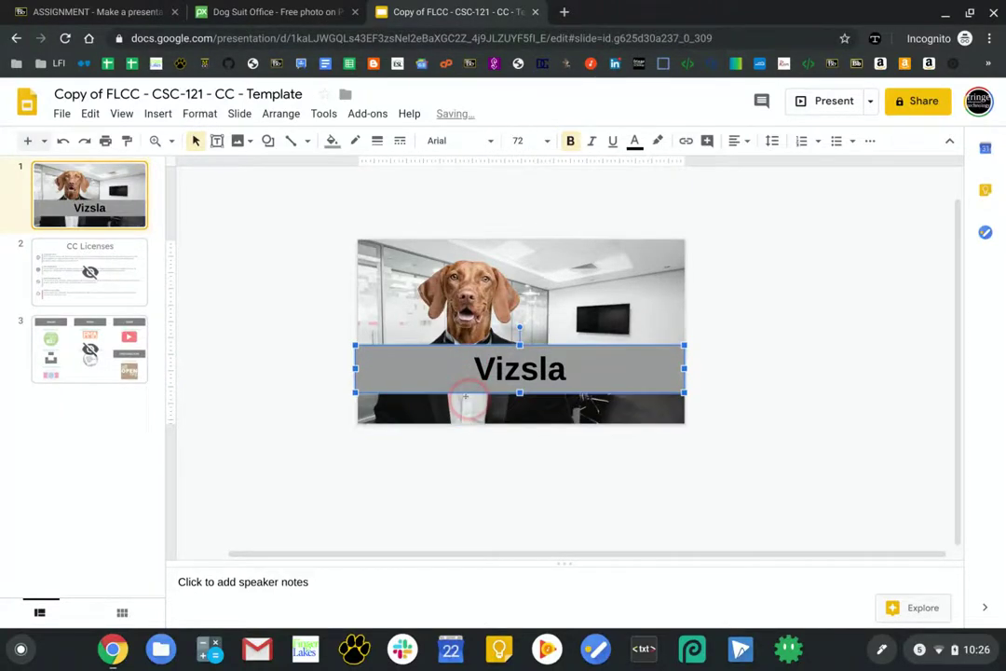
{"action": "key", "text": "ctrl+z"}
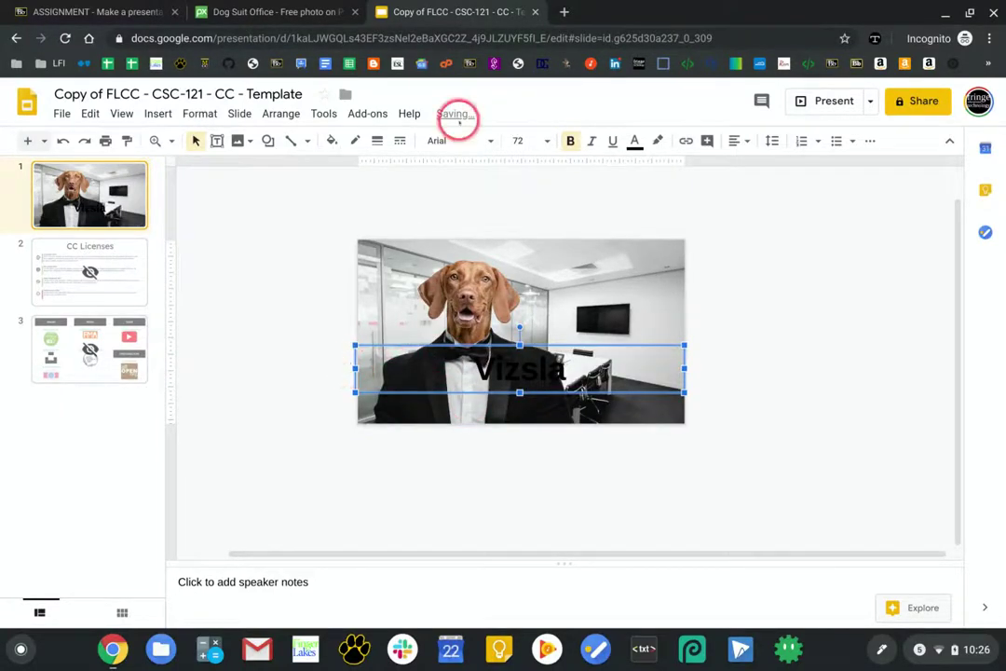
Step: Right-align the Vizsla title and move it up to the photo's top edge
{"action": "left_click", "coordinate": [748, 140]}
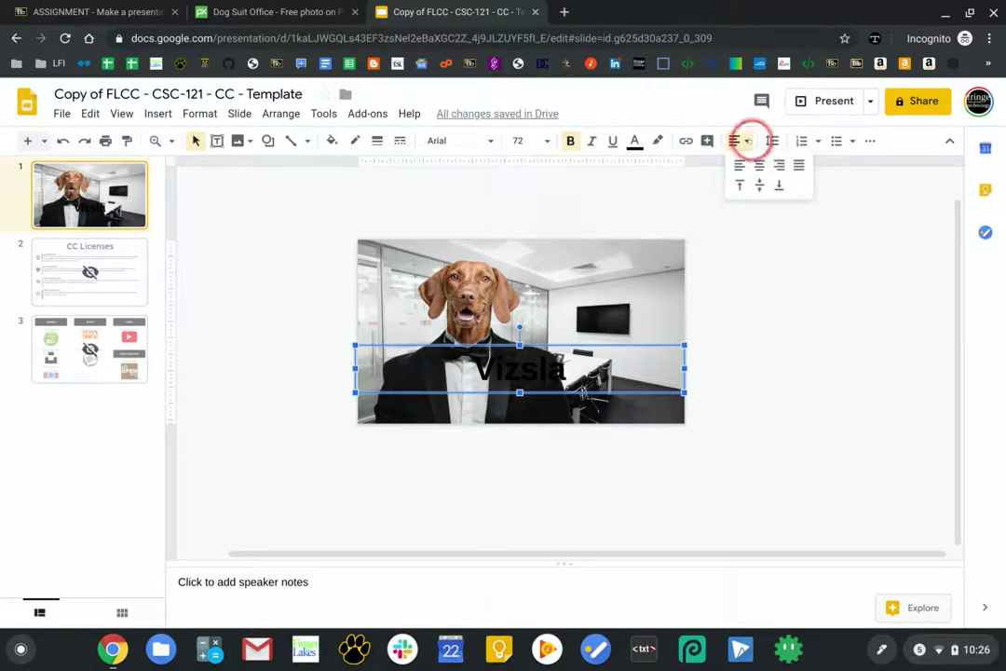
{"action": "left_click", "coordinate": [779, 165]}
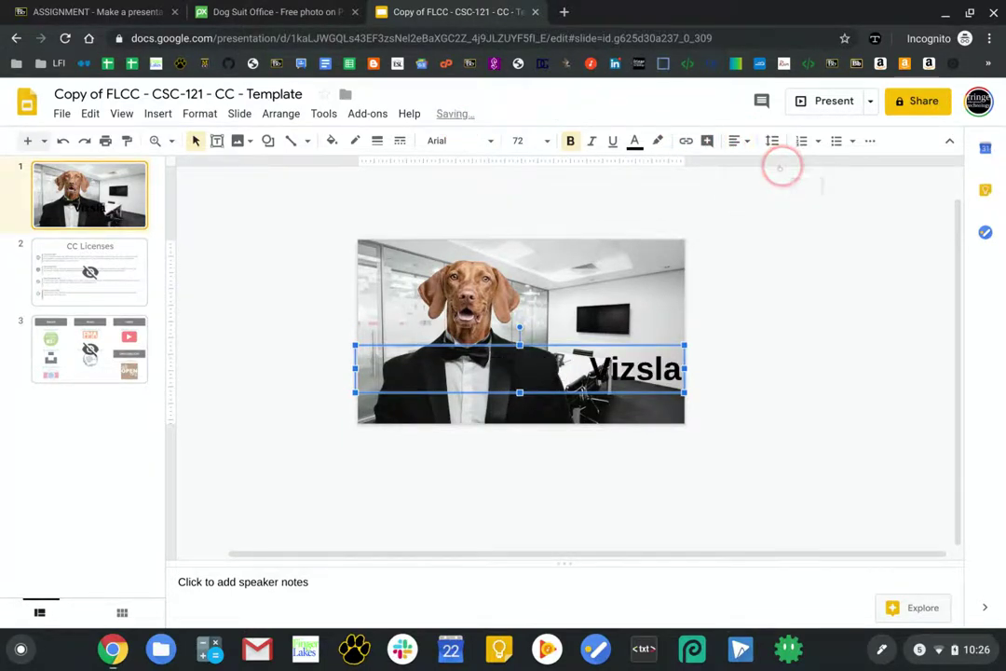
{"action": "left_click_drag", "start_coordinate": [554, 264], "coordinate": [559, 243]}
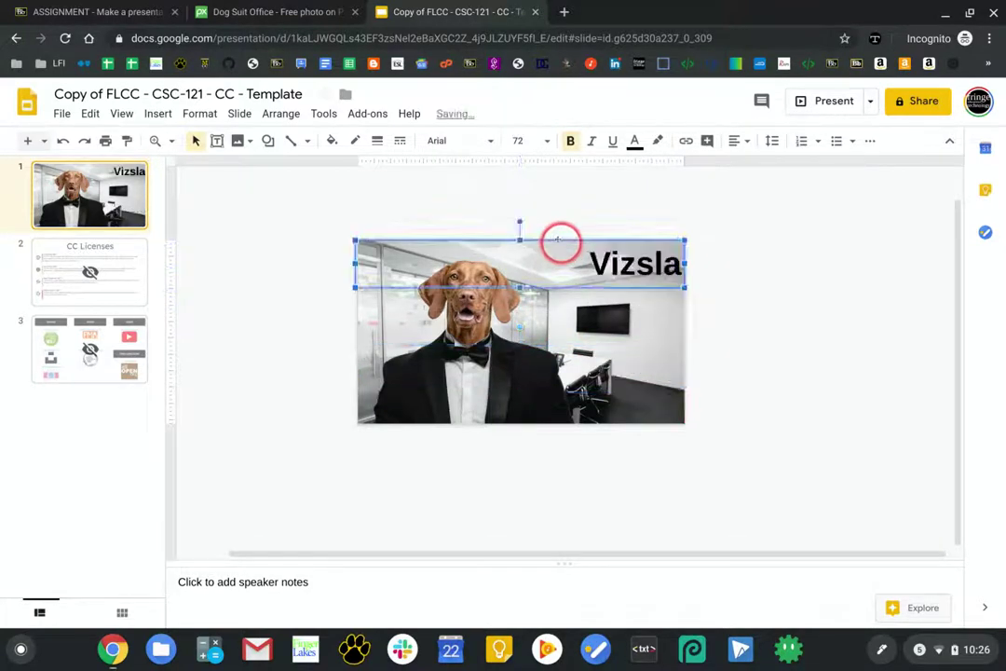
{"action": "left_click", "coordinate": [762, 336]}
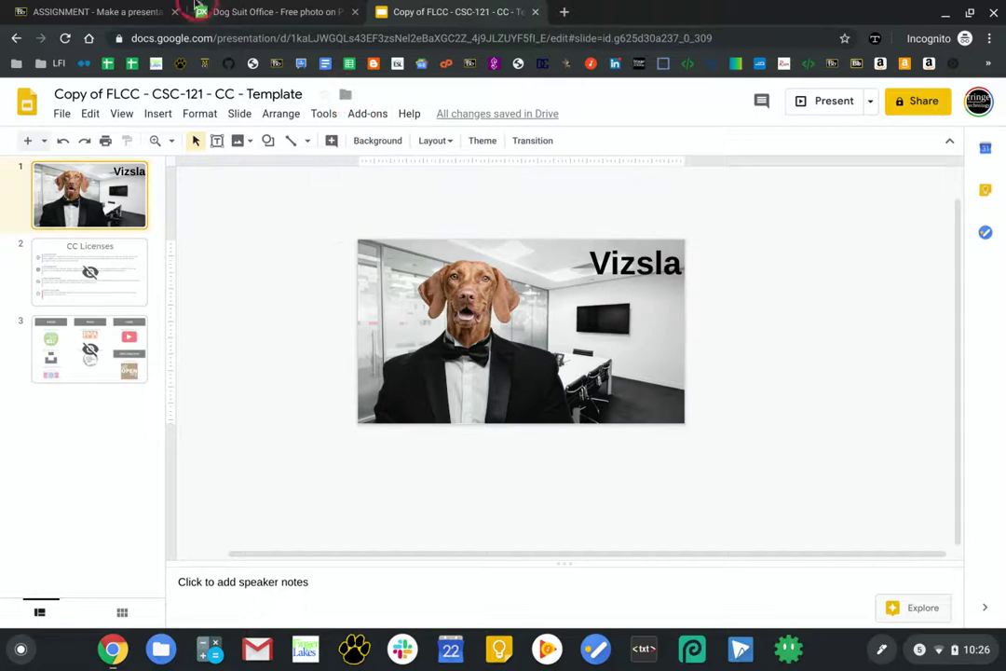
{"action": "left_click", "coordinate": [246, 13]}
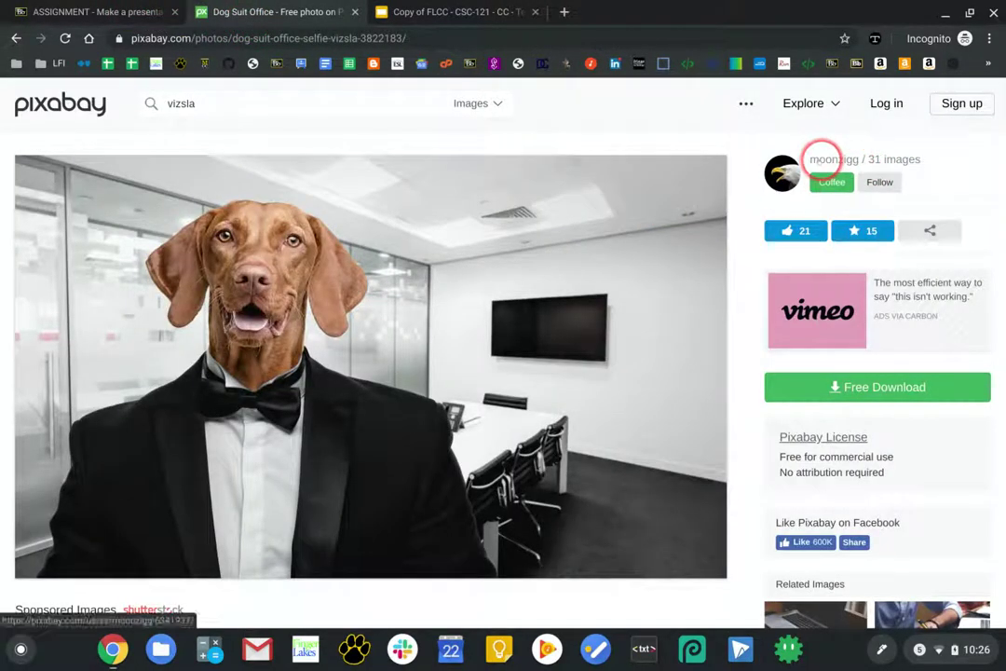
Step: Copy the photographer's username from their Pixabay profile page and return to the slides
{"action": "left_click", "coordinate": [824, 160]}
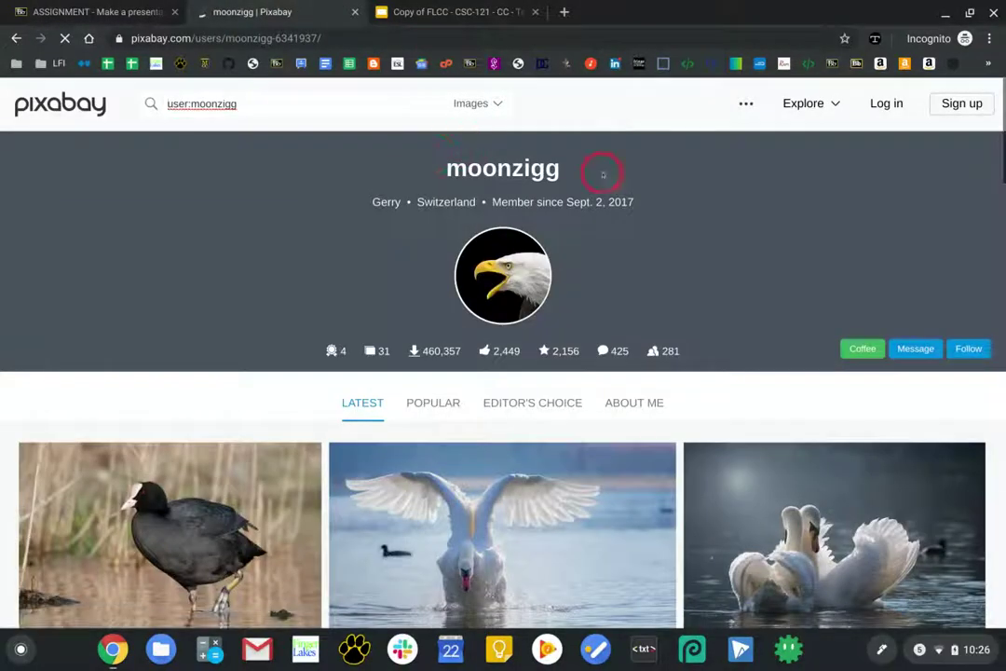
{"action": "left_click_drag", "start_coordinate": [583, 175], "coordinate": [432, 171]}
{"action": "right_click", "coordinate": [466, 171]}
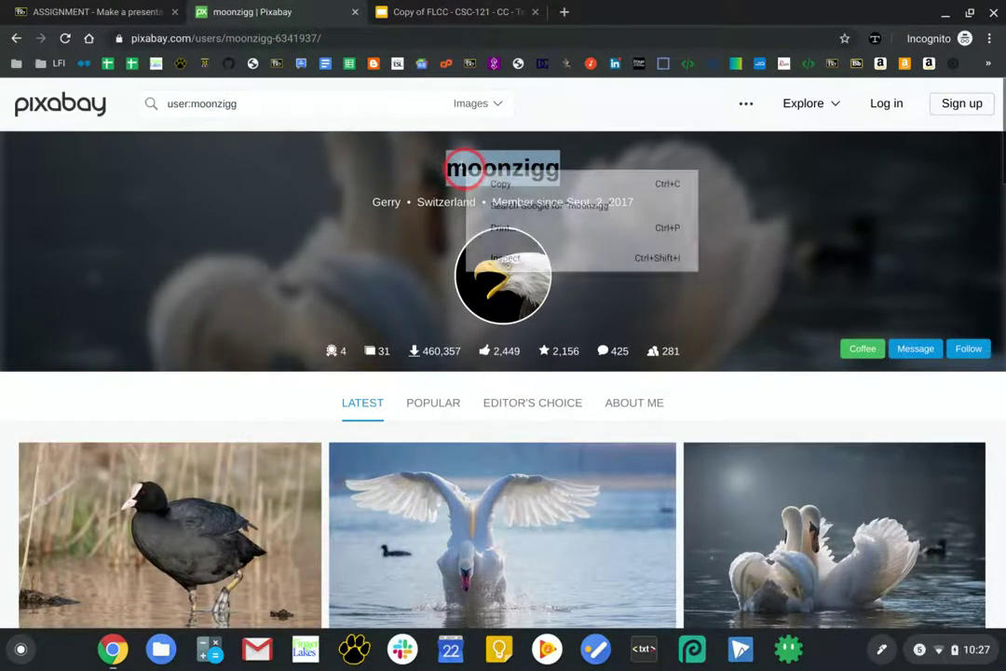
{"action": "left_click", "coordinate": [495, 183]}
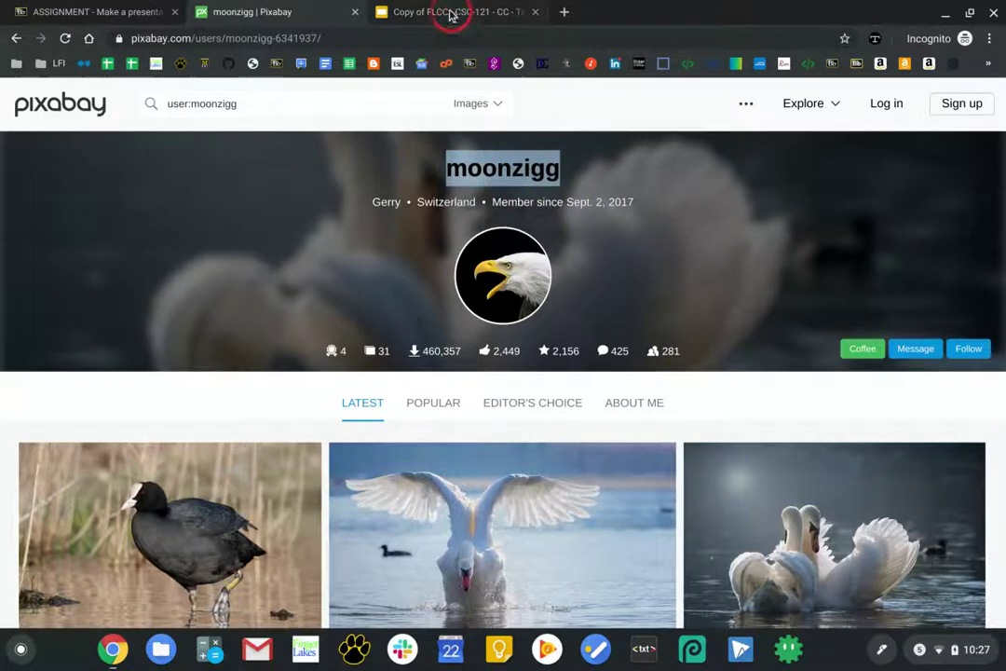
{"action": "left_click", "coordinate": [451, 12]}
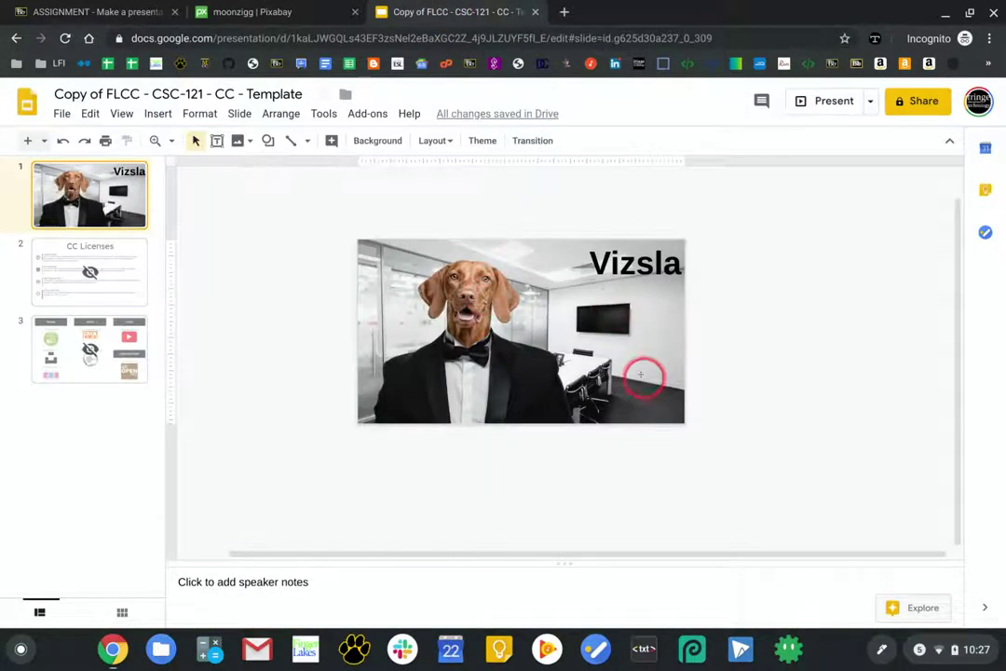
Step: Add a small caption text box on the Vizsla slide containing the photographer's username
{"action": "key", "text": "ctrl+v"}
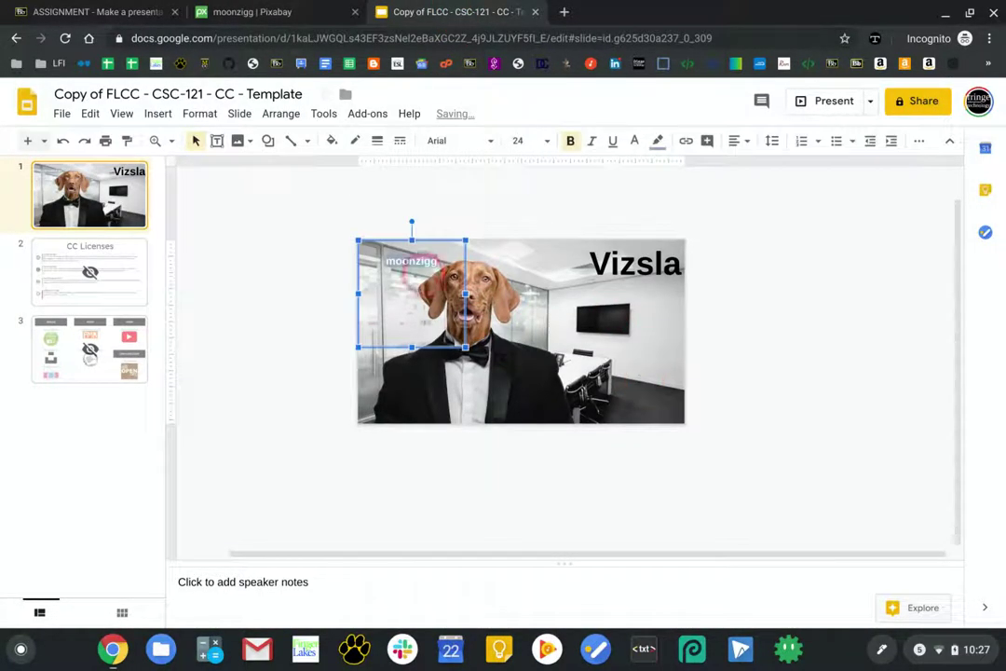
{"action": "key", "text": "ctrl+z"}
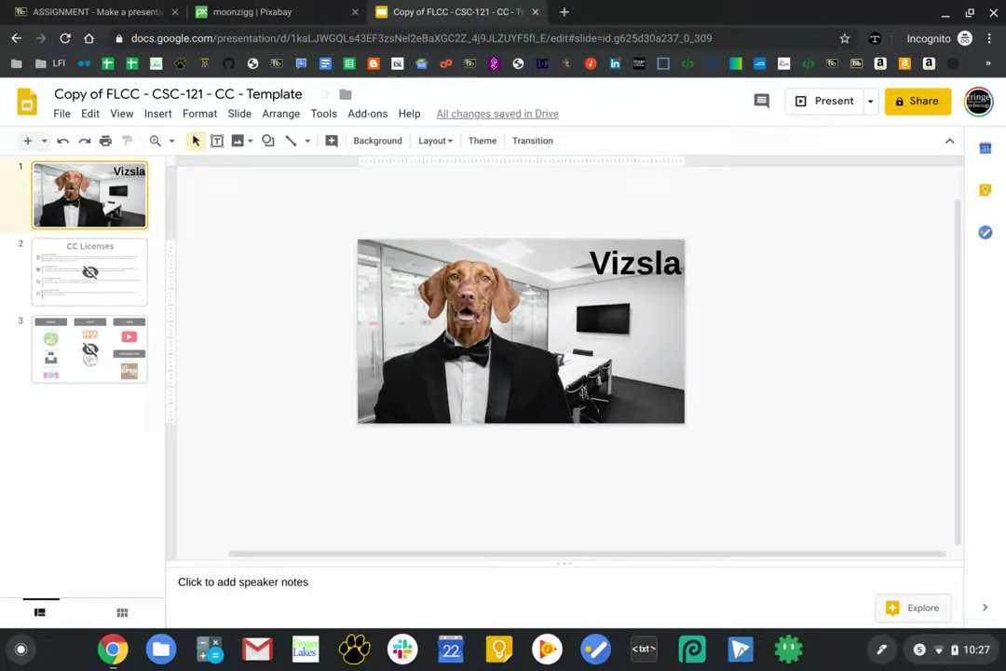
{"action": "left_click", "coordinate": [636, 263]}
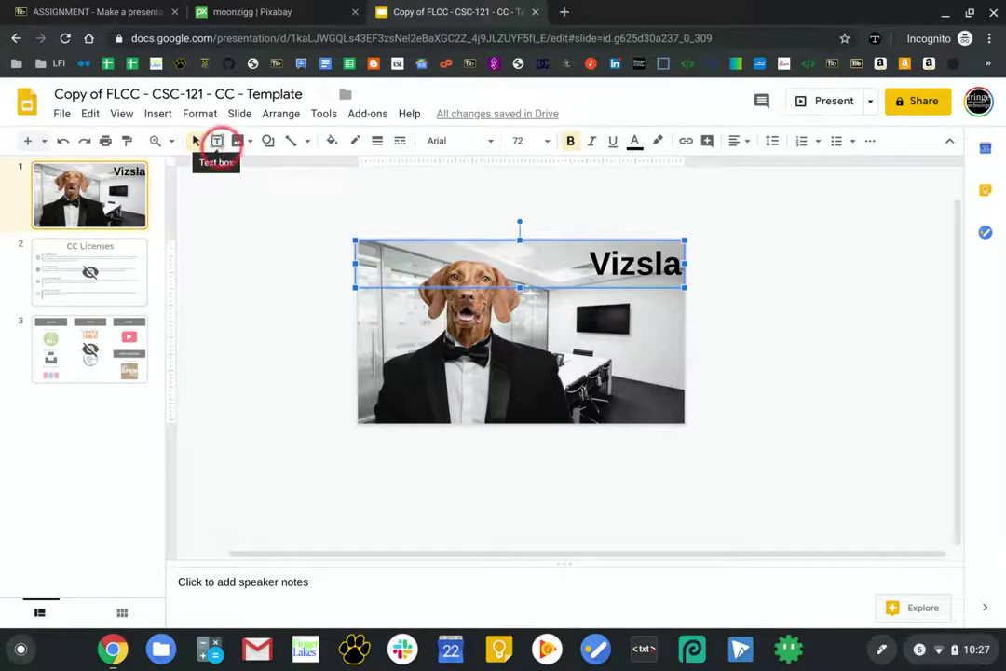
{"action": "left_click", "coordinate": [216, 140]}
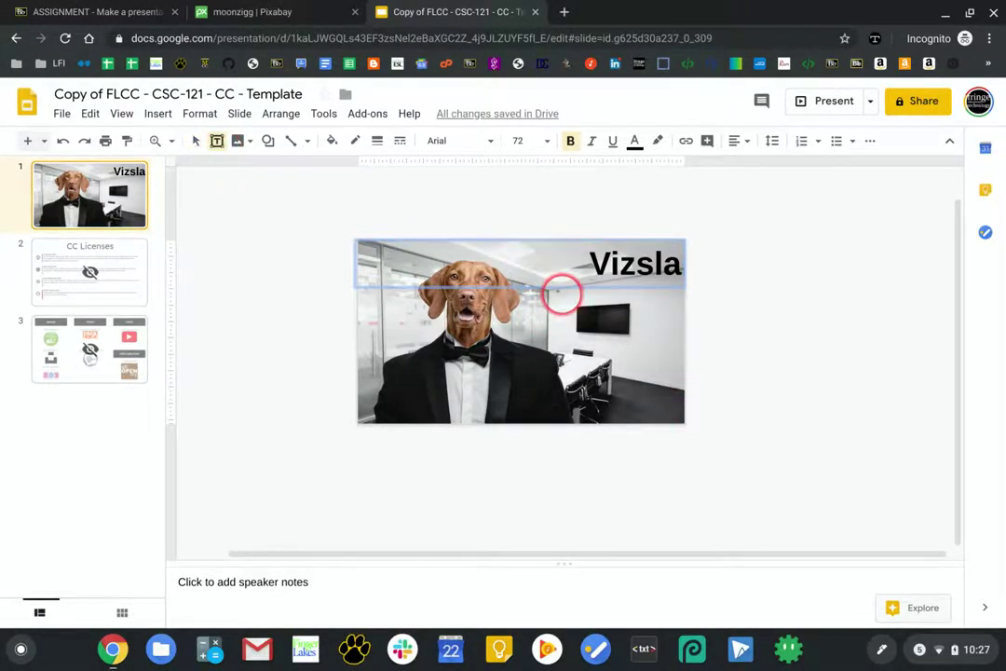
{"action": "left_click", "coordinate": [562, 296]}
{"action": "type", "text": "moonzig"}
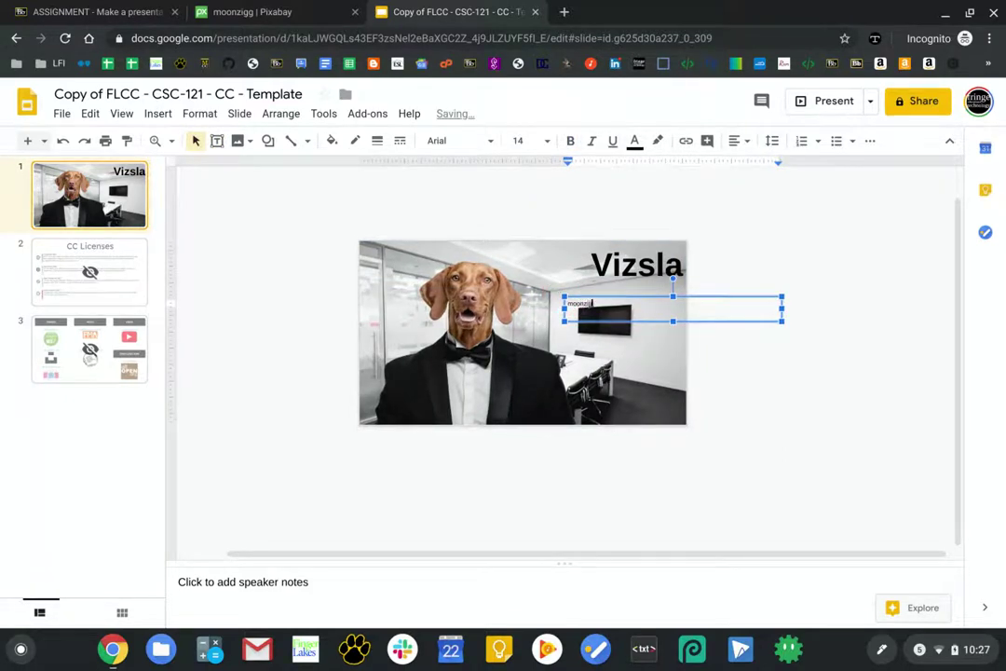
{"action": "left_click", "coordinate": [258, 9]}
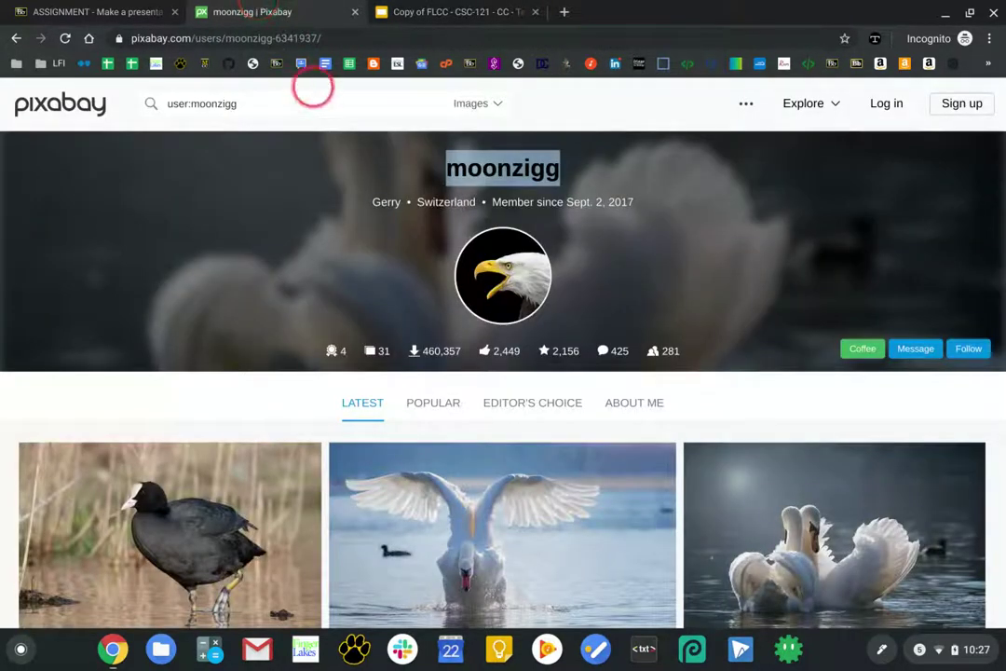
Step: Copy the photographer's Pixabay profile URL and go back to the Dog Suit Office photo page
{"action": "left_click", "coordinate": [290, 41]}
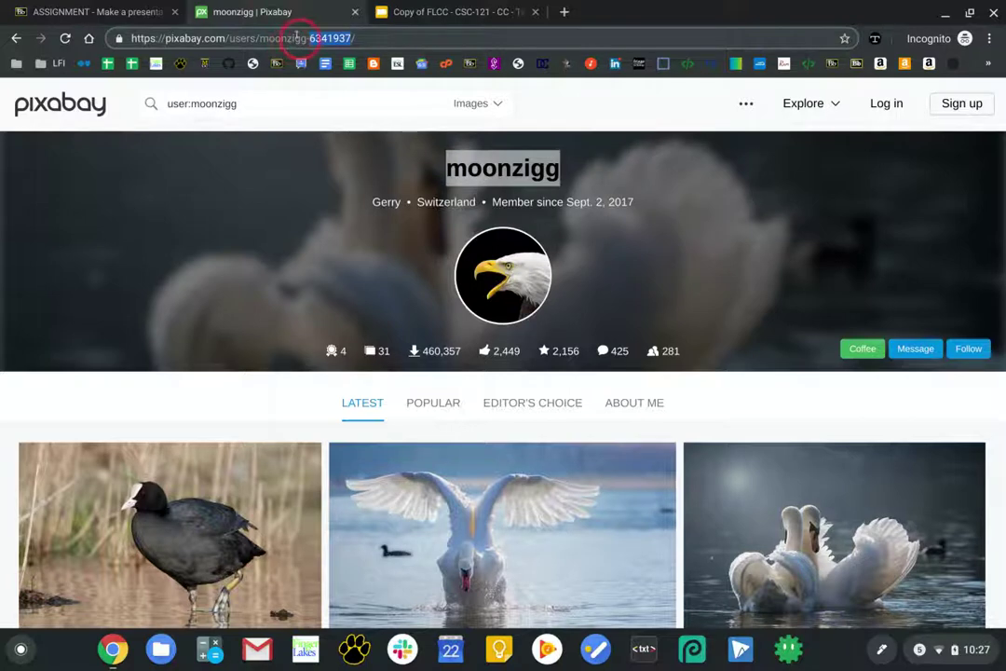
{"action": "double_click", "coordinate": [296, 38]}
{"action": "triple_click", "coordinate": [297, 37]}
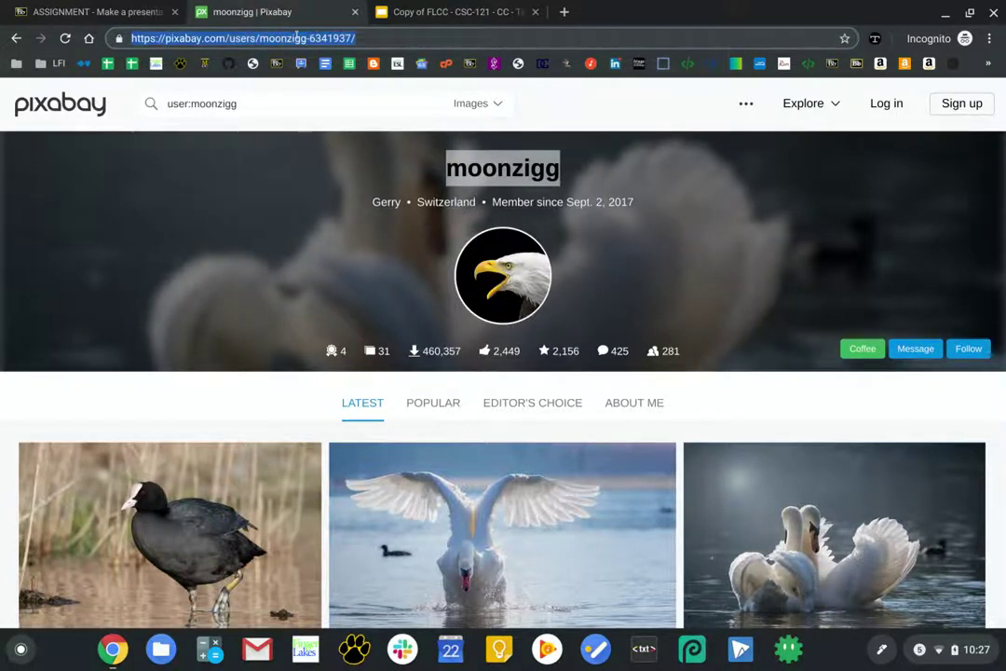
{"action": "right_click", "coordinate": [298, 39]}
{"action": "left_click", "coordinate": [334, 135]}
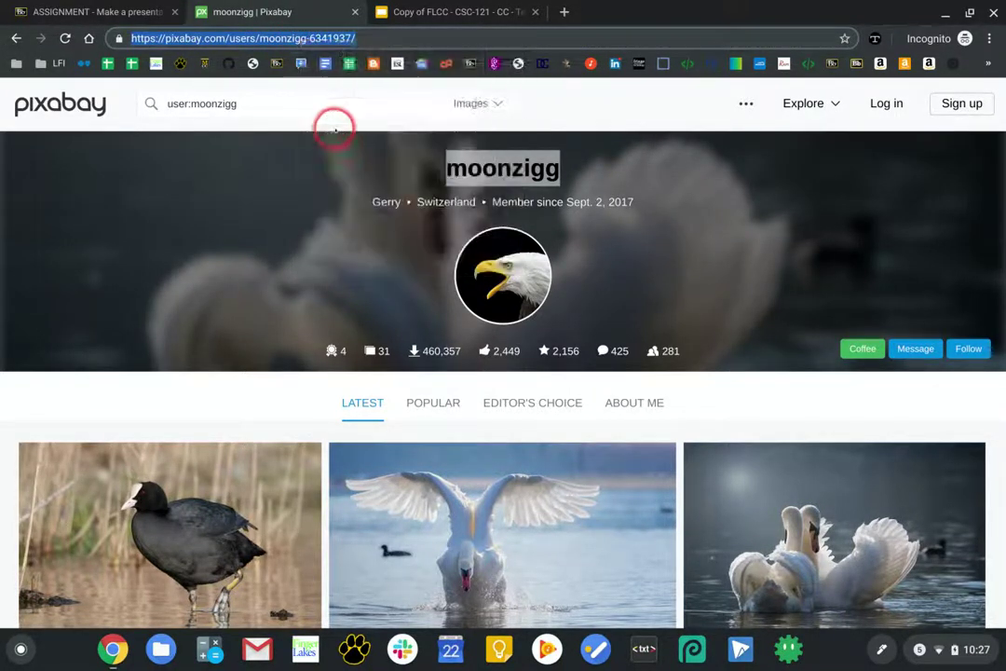
{"action": "key", "text": "alt+Left"}
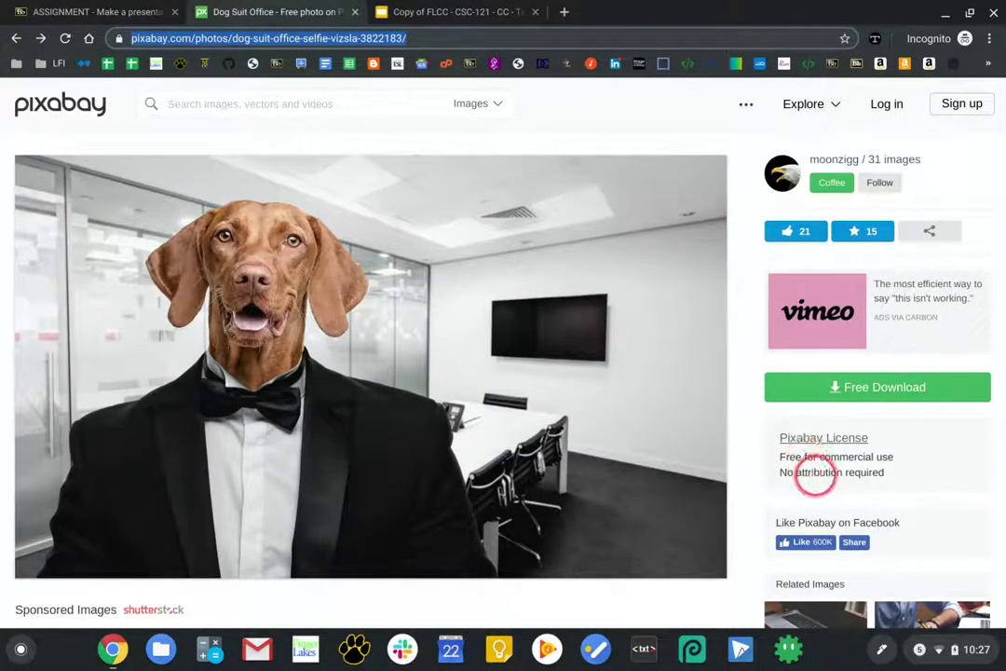
{"action": "left_click", "coordinate": [447, 12]}
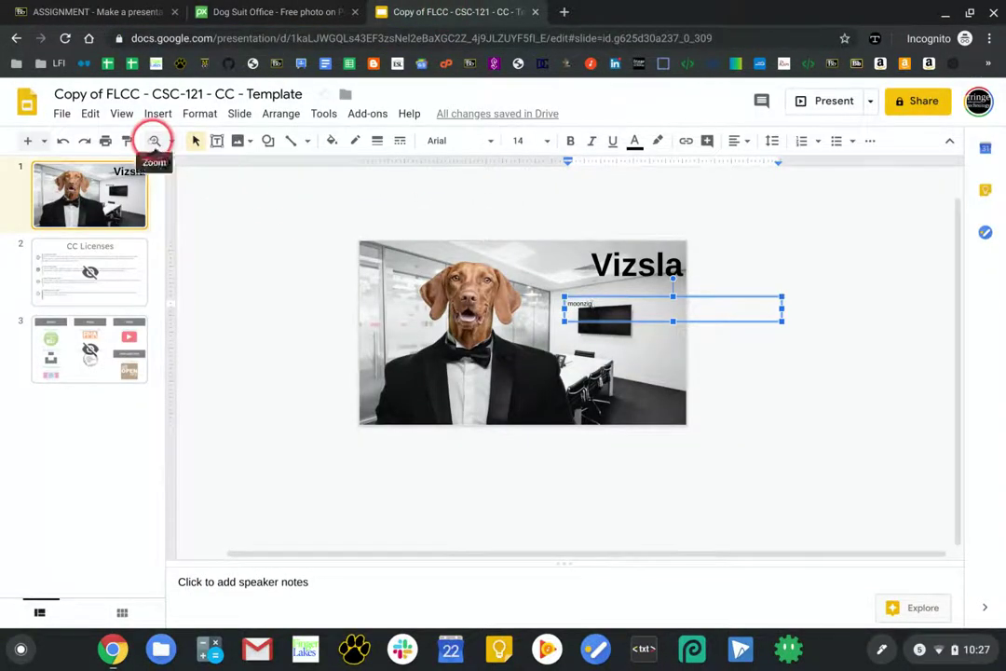
Step: Zoom in and edit the caption to read 'Art by [username] via Pixabay'
{"action": "left_click", "coordinate": [154, 140]}
{"action": "left_click_drag", "start_coordinate": [539, 273], "coordinate": [680, 353]}
{"action": "left_click", "coordinate": [463, 255]}
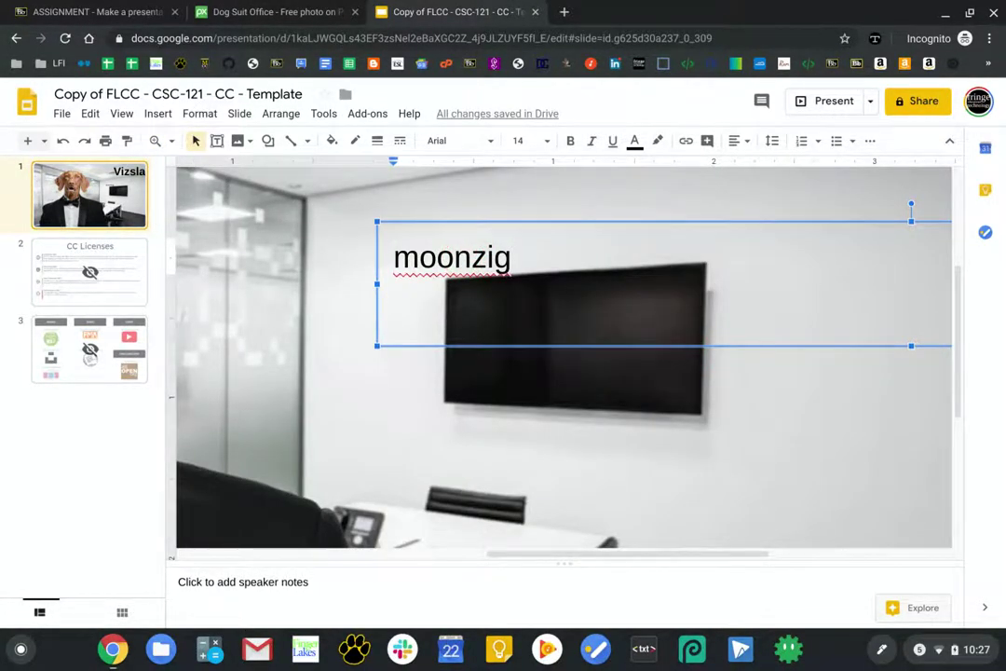
{"action": "left_click", "coordinate": [394, 244]}
{"action": "type", "text": "Art by"}
{"action": "double_click", "coordinate": [483, 256]}
{"action": "left_click", "coordinate": [601, 247]}
{"action": "type", "text": "via Pixabay"}
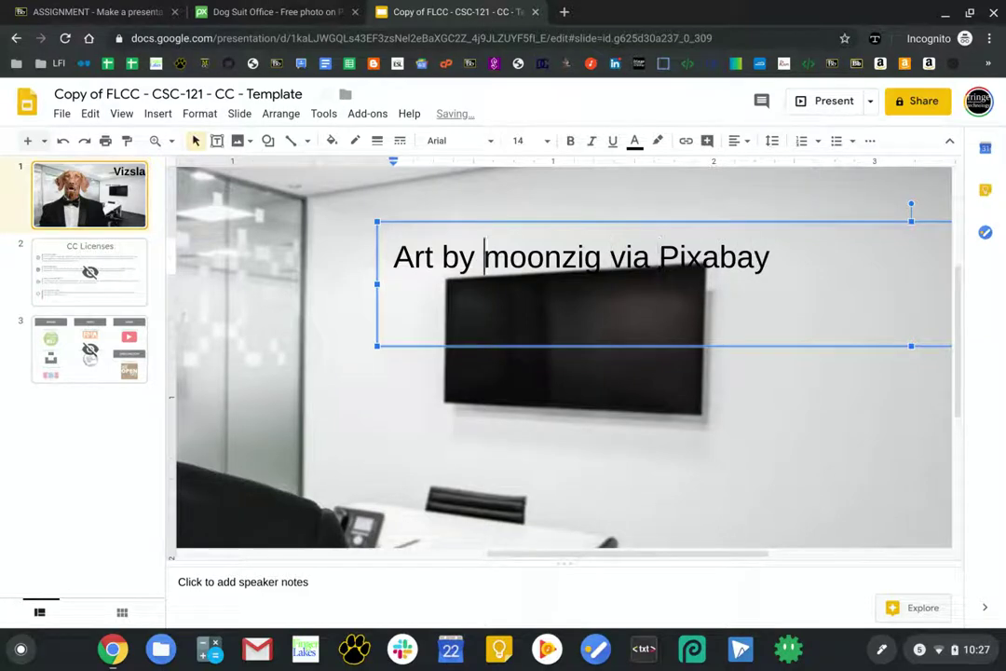
{"action": "double_click", "coordinate": [483, 256]}
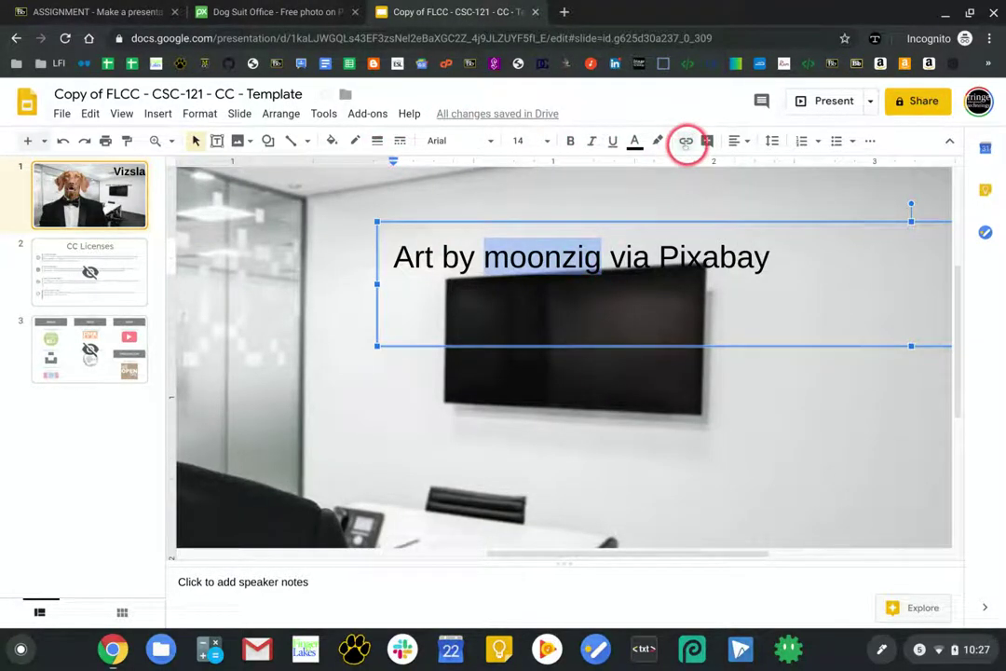
{"action": "left_click", "coordinate": [686, 141]}
Step: Link the whole caption line to the copied Pixabay profile address
{"action": "left_click", "coordinate": [638, 253]}
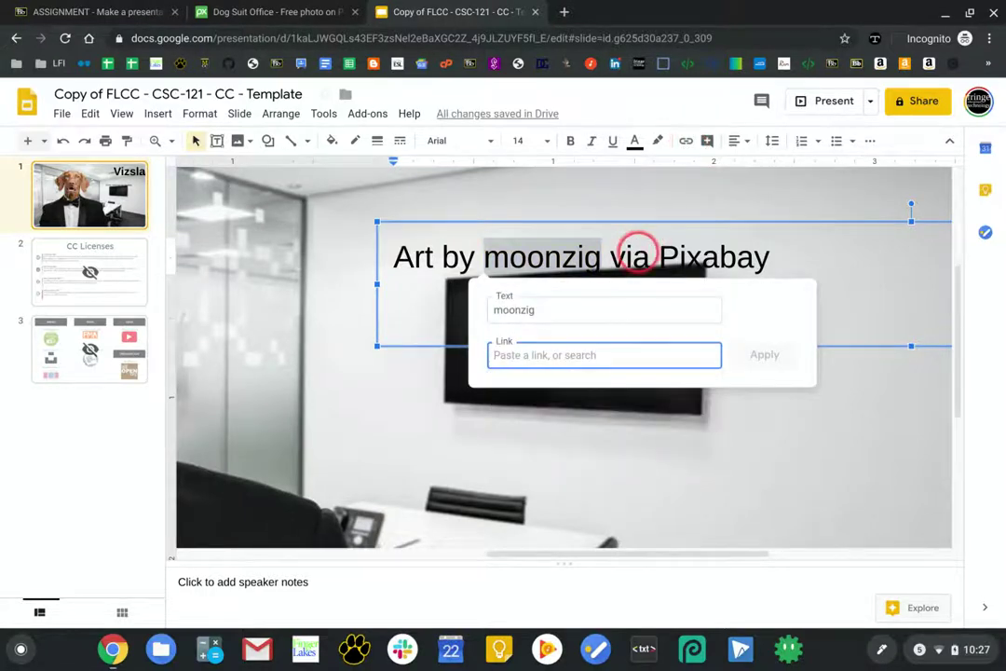
{"action": "triple_click", "coordinate": [639, 253]}
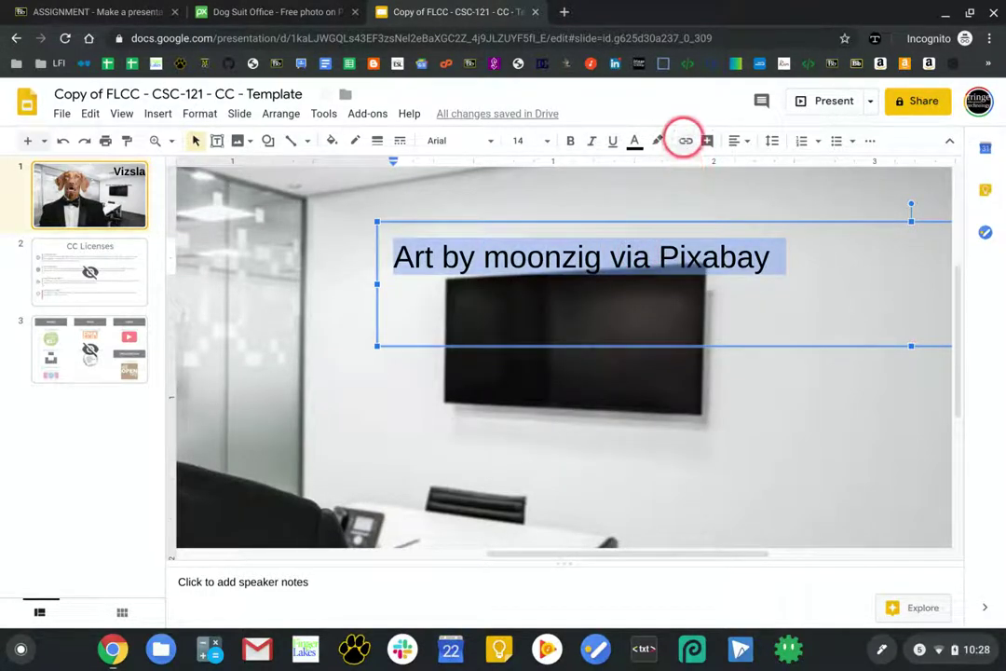
{"action": "left_click", "coordinate": [684, 141]}
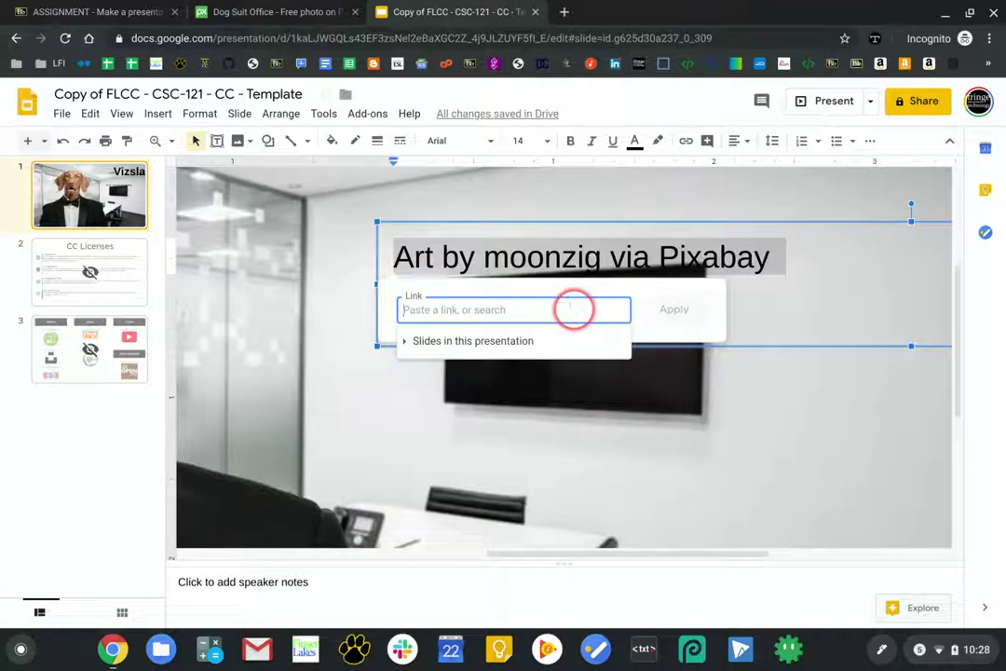
{"action": "key", "text": "ctrl+v"}
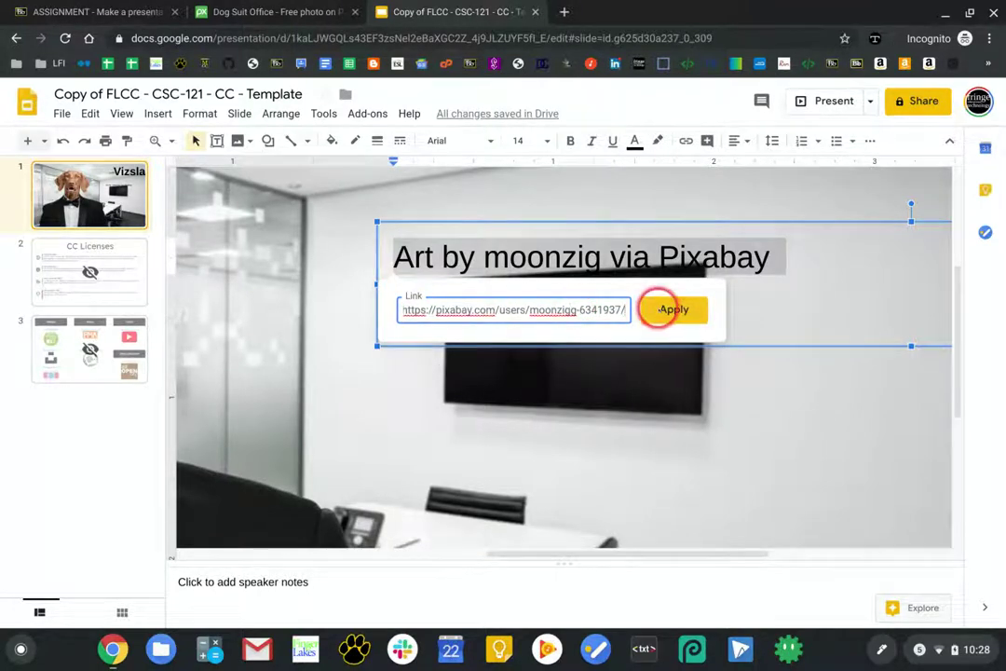
{"action": "left_click", "coordinate": [664, 308]}
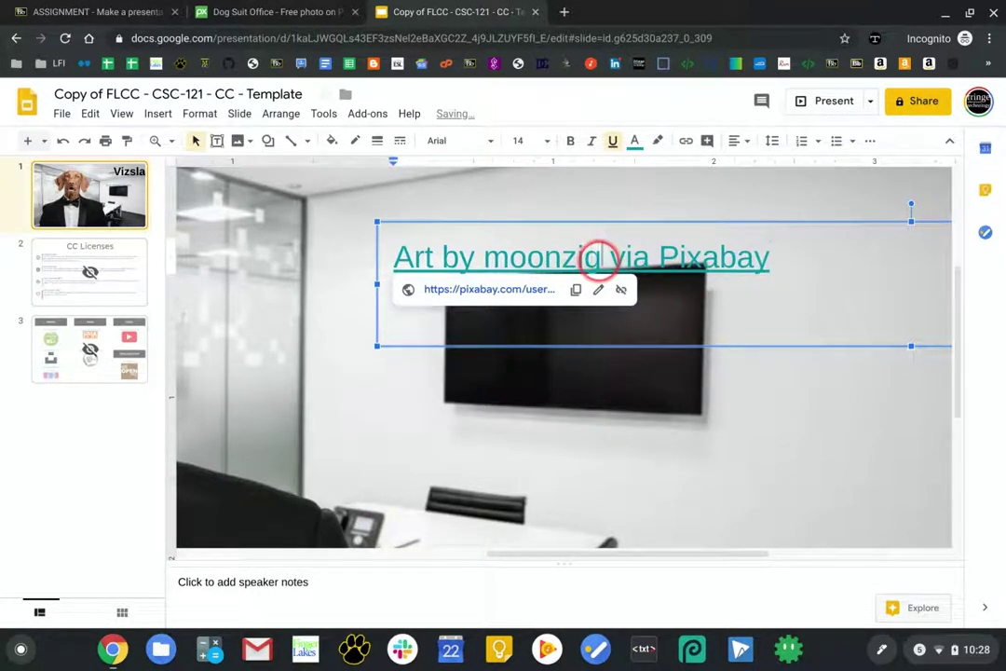
Step: Change the linked caption's text colour to white
{"action": "triple_click", "coordinate": [599, 259]}
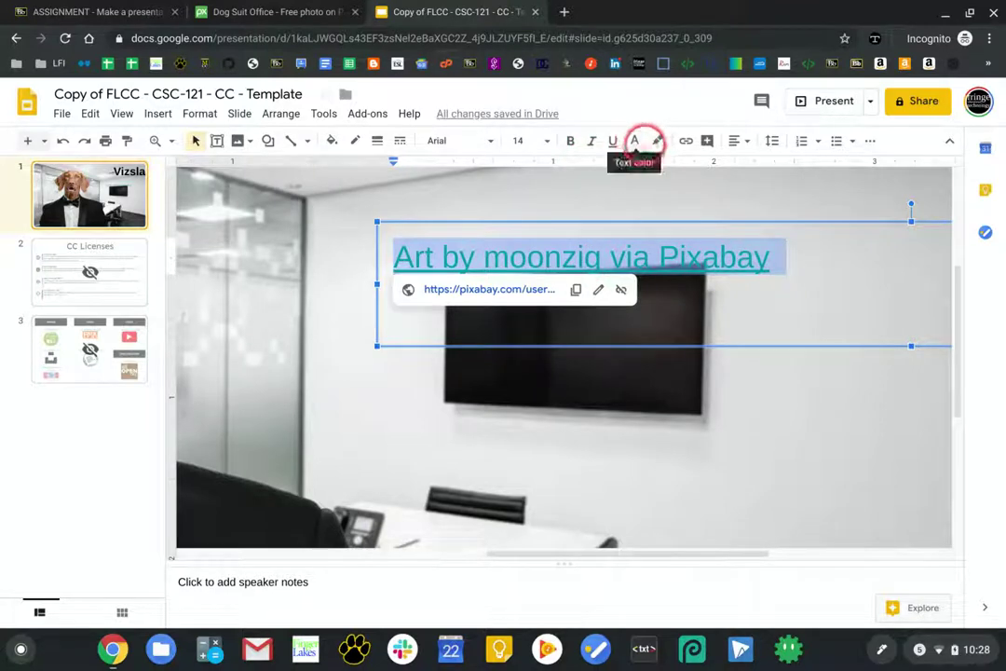
{"action": "left_click", "coordinate": [640, 140]}
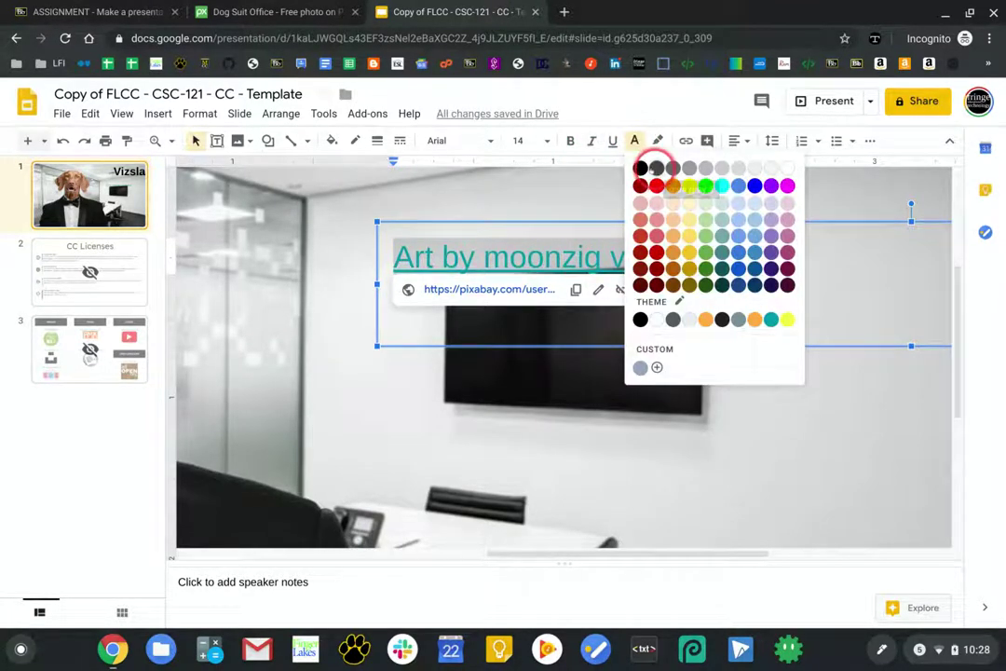
{"action": "left_click", "coordinate": [656, 168]}
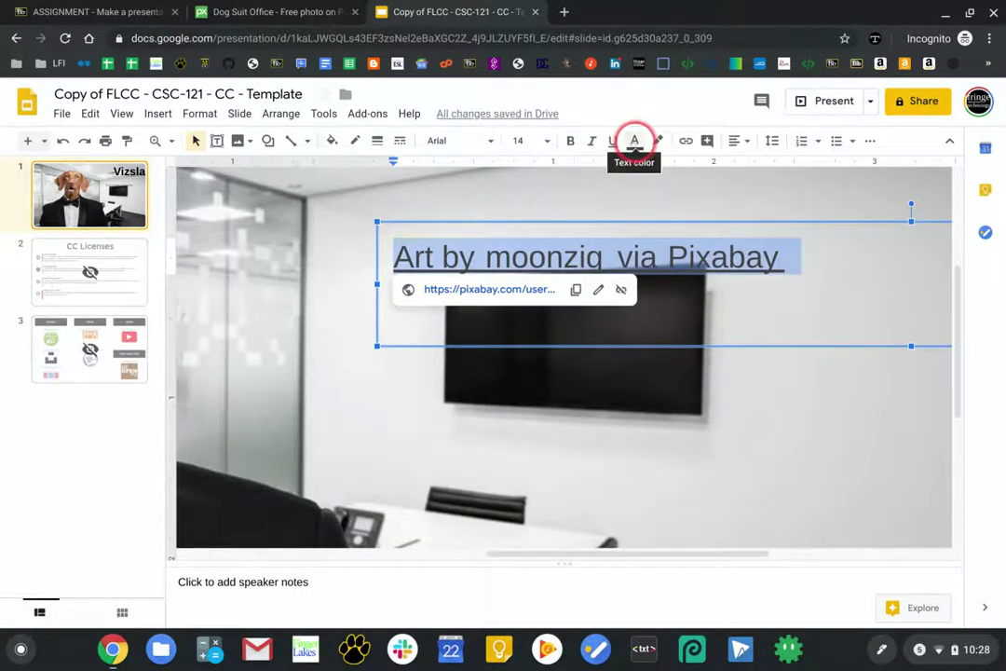
{"action": "left_click", "coordinate": [635, 141]}
{"action": "left_click", "coordinate": [784, 166]}
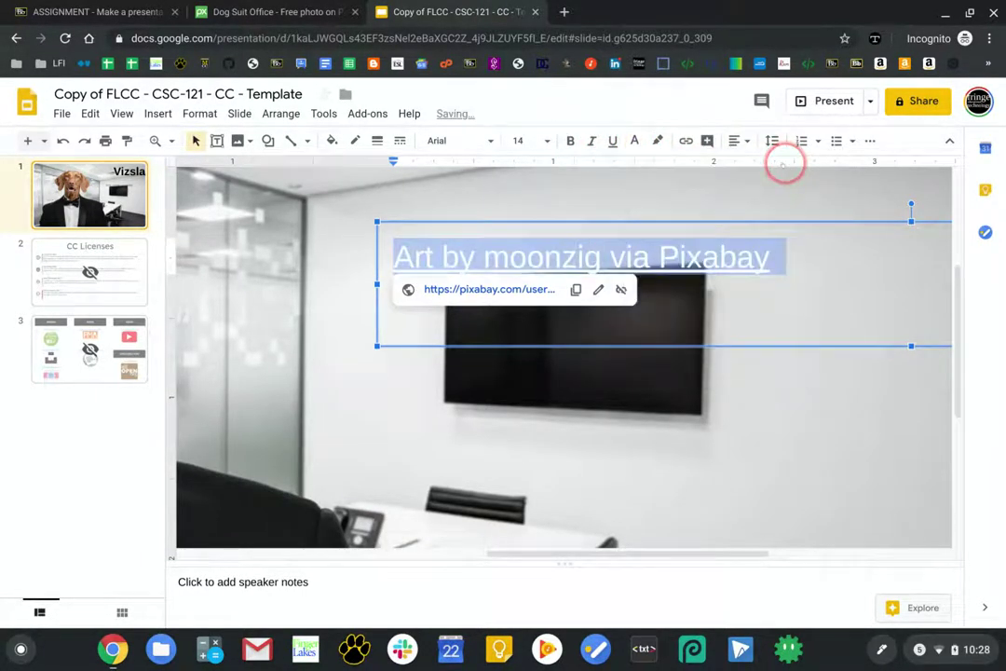
{"action": "left_click", "coordinate": [154, 140]}
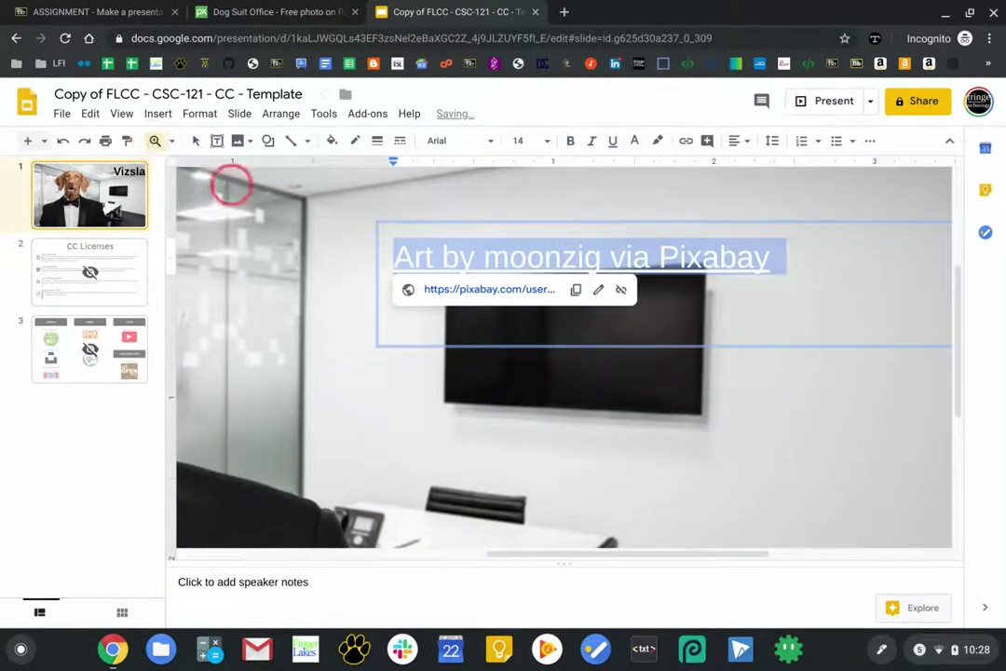
Step: Move the caption to the photo's lower-right edge and make its box narrower
{"action": "left_click", "coordinate": [477, 268], "text": "shift"}
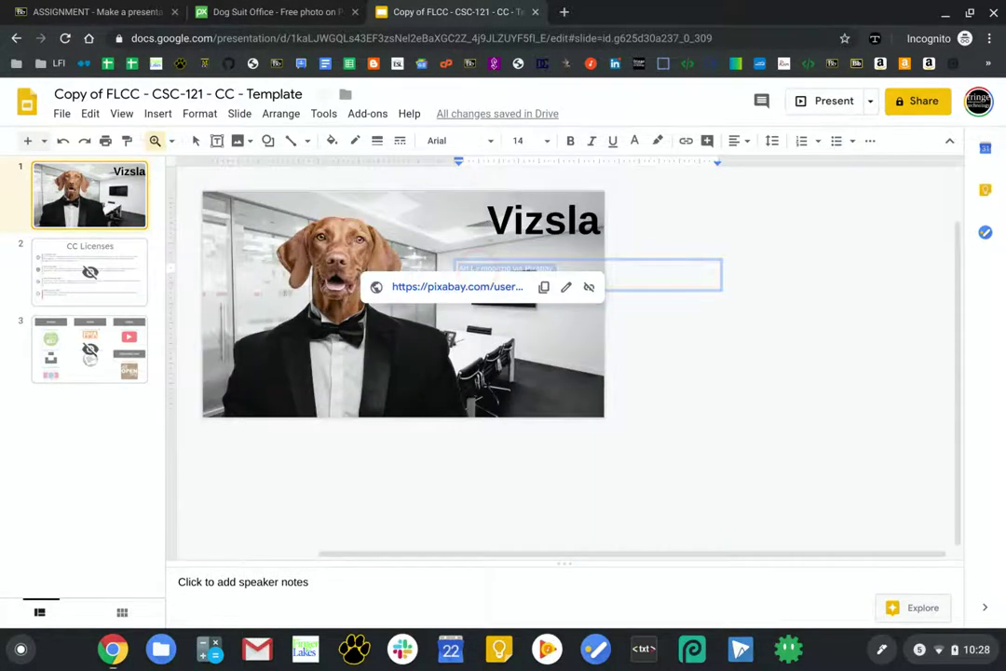
{"action": "left_click", "coordinate": [618, 255]}
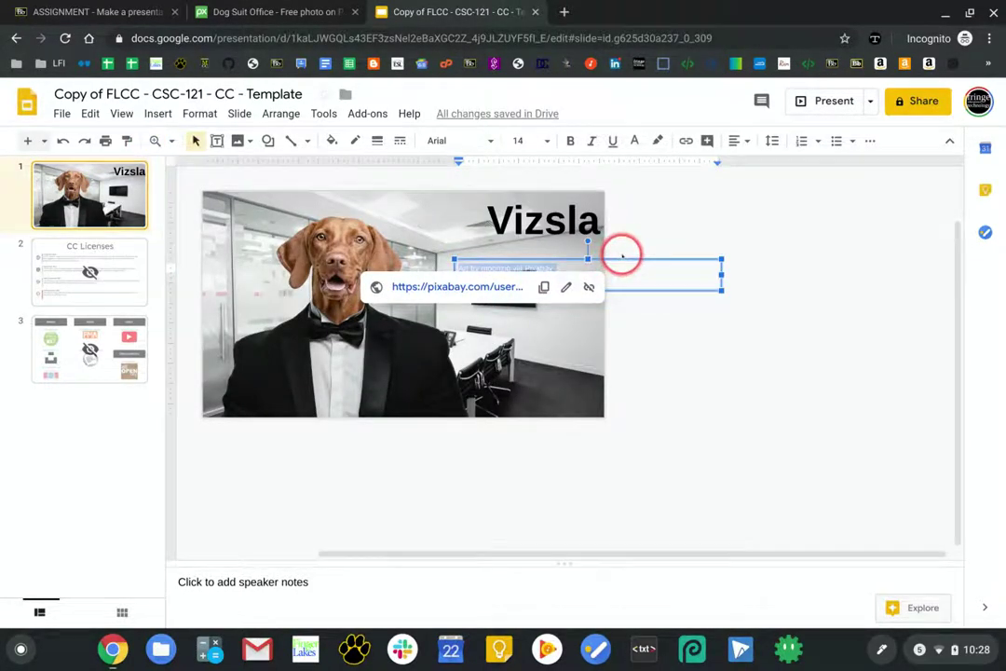
{"action": "left_click", "coordinate": [637, 256]}
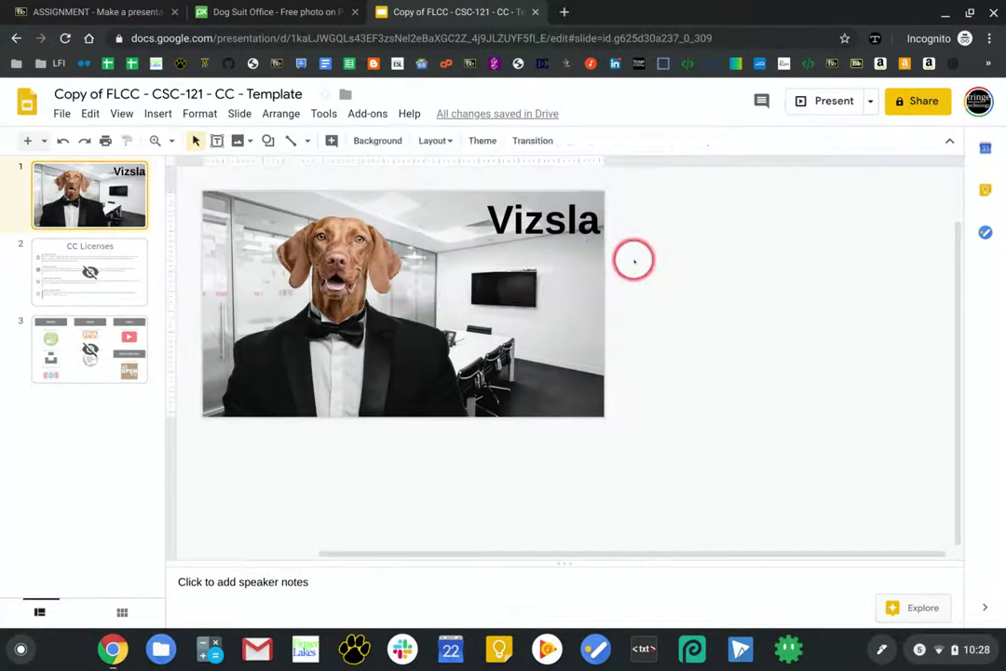
{"action": "left_click", "coordinate": [547, 270]}
{"action": "left_click_drag", "start_coordinate": [550, 256], "coordinate": [602, 385]}
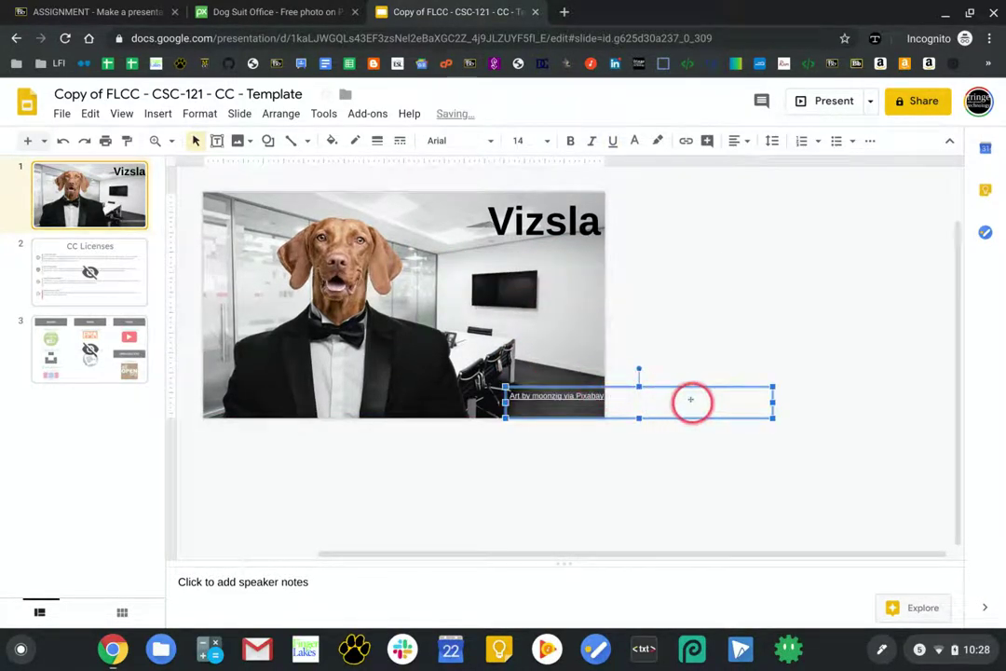
{"action": "left_click_drag", "start_coordinate": [771, 402], "coordinate": [567, 384]}
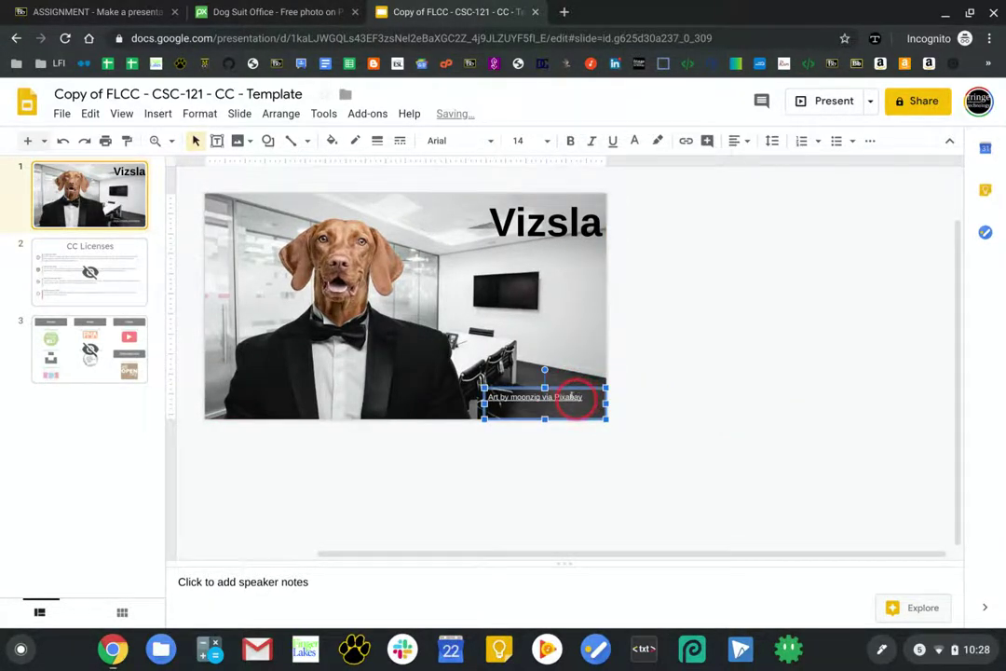
Step: Right-align the caption text and nudge it down to the photo's bottom edge
{"action": "left_click", "coordinate": [575, 399]}
{"action": "left_click", "coordinate": [746, 140]}
{"action": "left_click", "coordinate": [780, 165]}
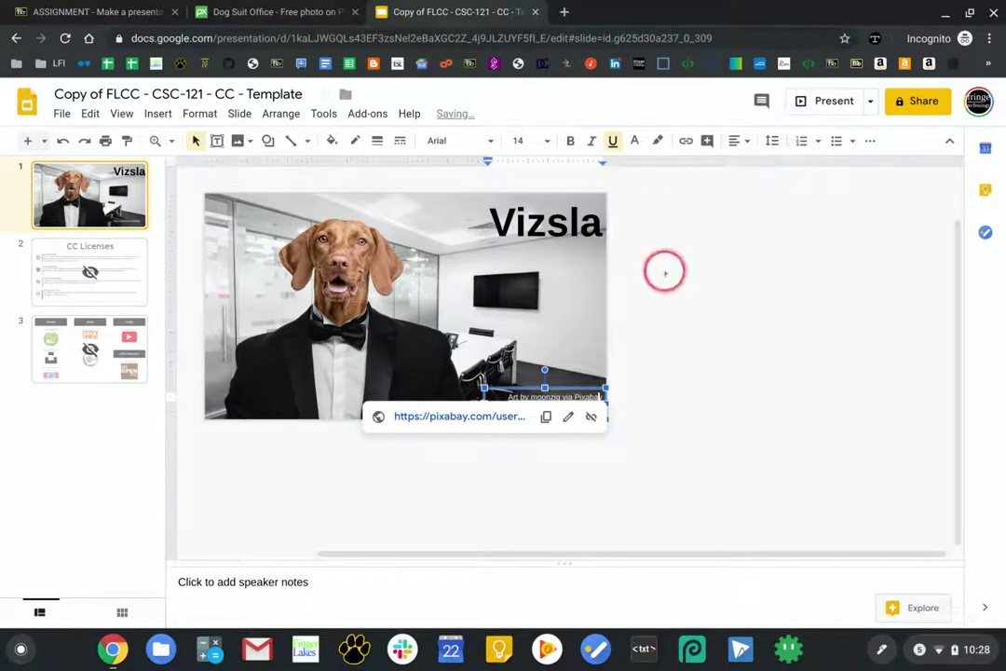
{"action": "left_click", "coordinate": [618, 337]}
{"action": "left_click_drag", "start_coordinate": [575, 382], "coordinate": [575, 395]}
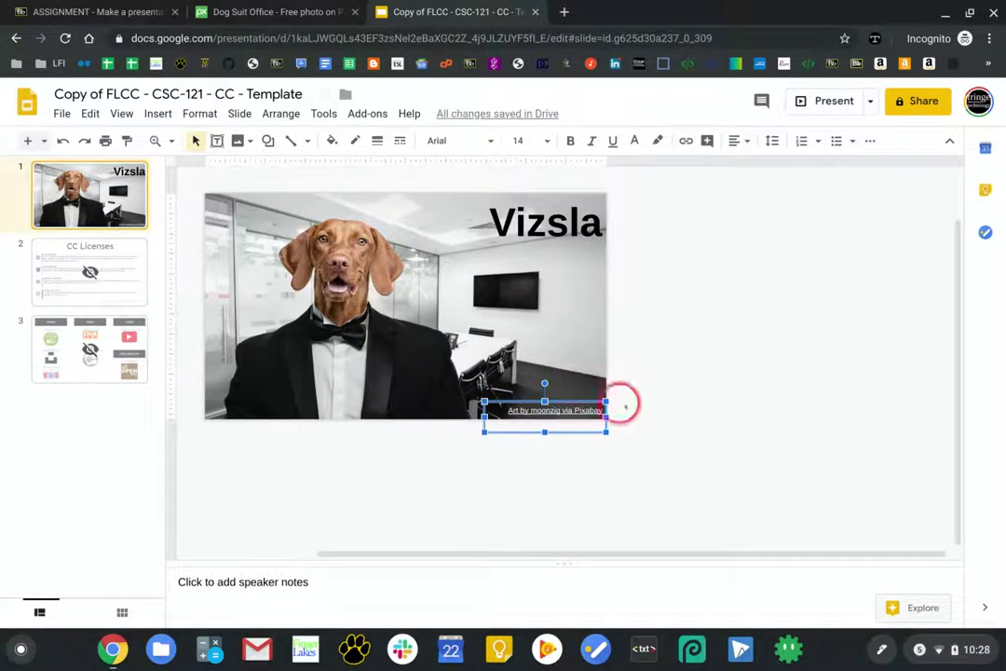
{"action": "left_click", "coordinate": [653, 417]}
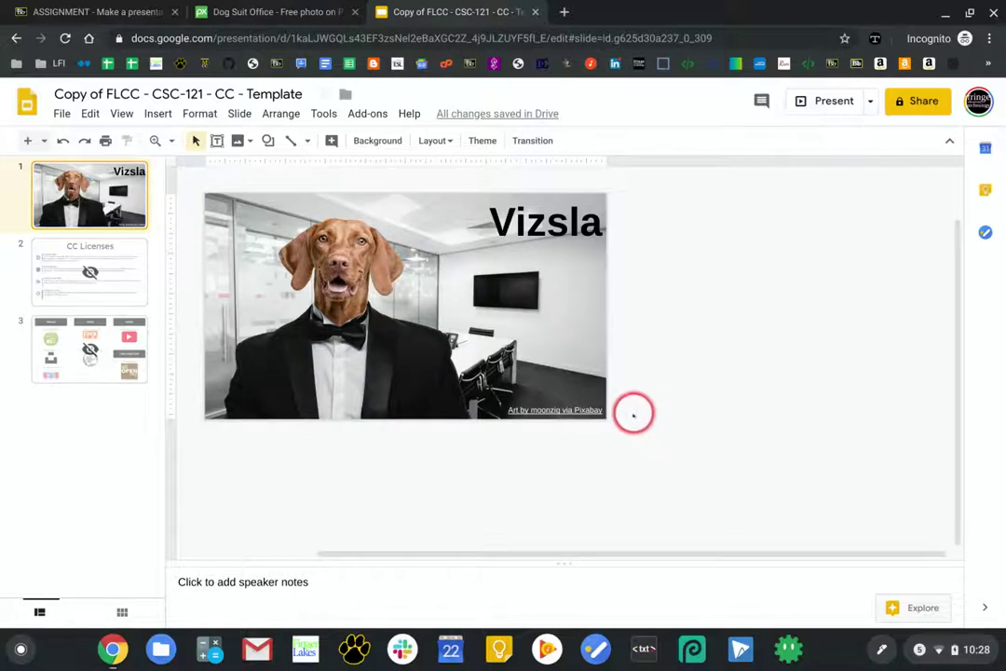
{"action": "scroll", "coordinate": [699, 382], "scroll_direction": "left", "scroll_amount": 3}
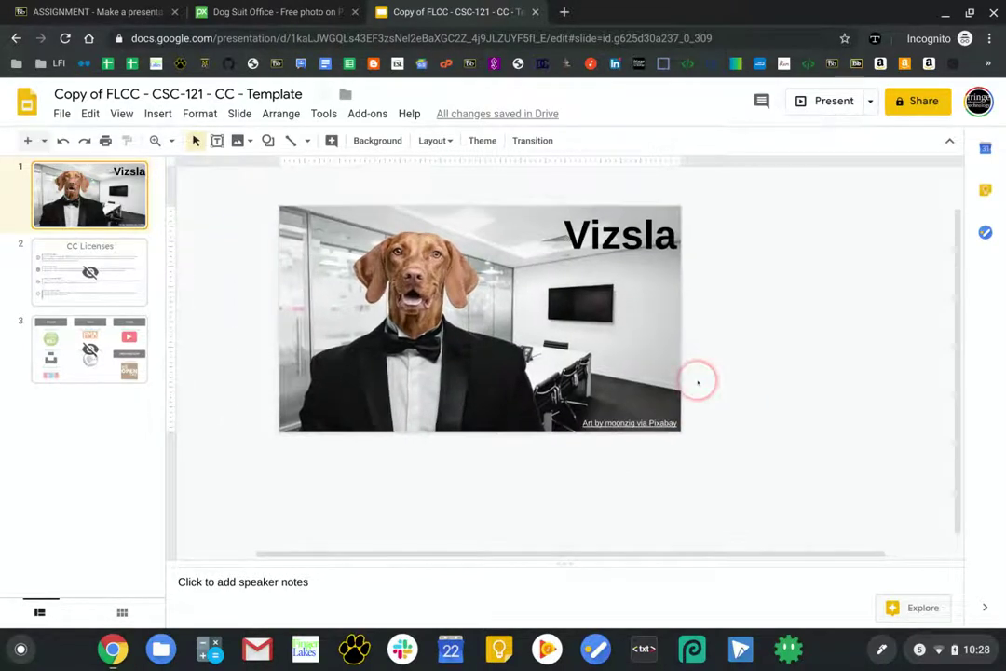
Step: Change the title to 'Vizslas' and check Blackboard's first-slide requirements
{"action": "left_click", "coordinate": [657, 234]}
{"action": "type", "text": "s"}
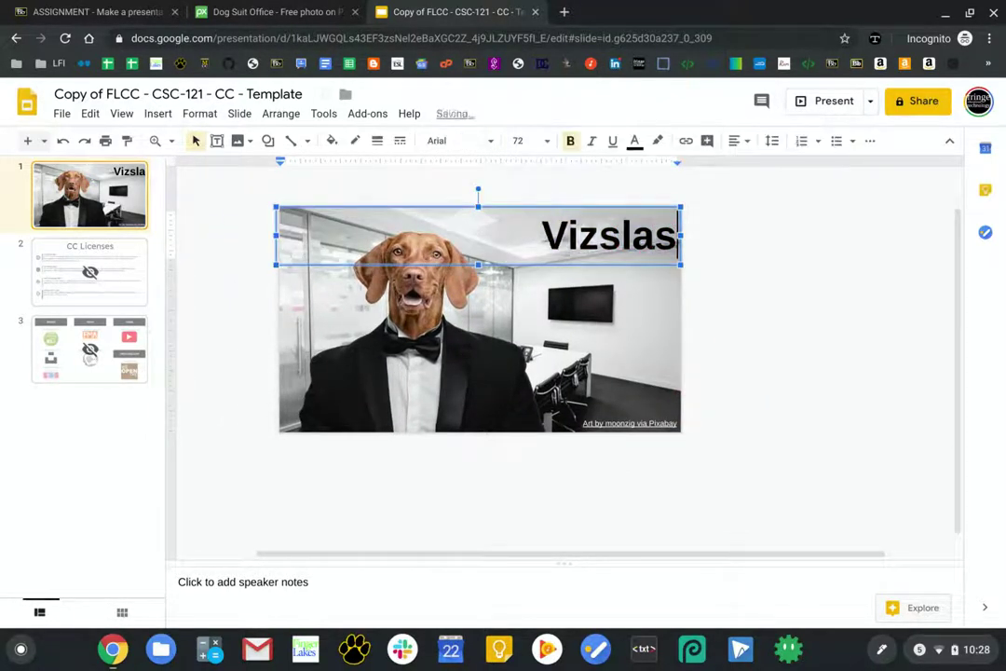
{"action": "left_click", "coordinate": [105, 11]}
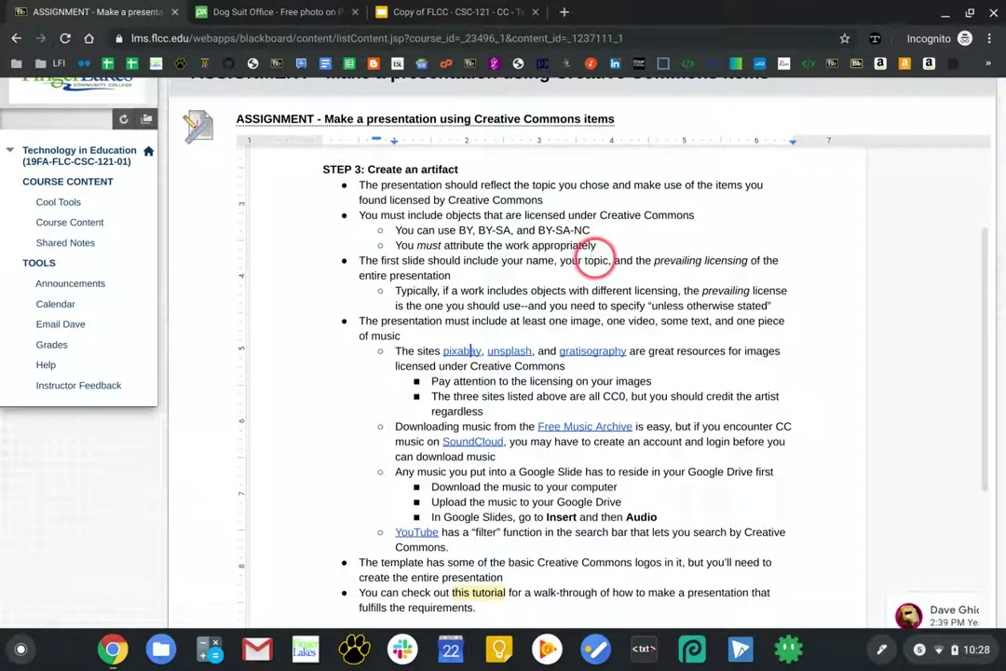
{"action": "left_click", "coordinate": [404, 13]}
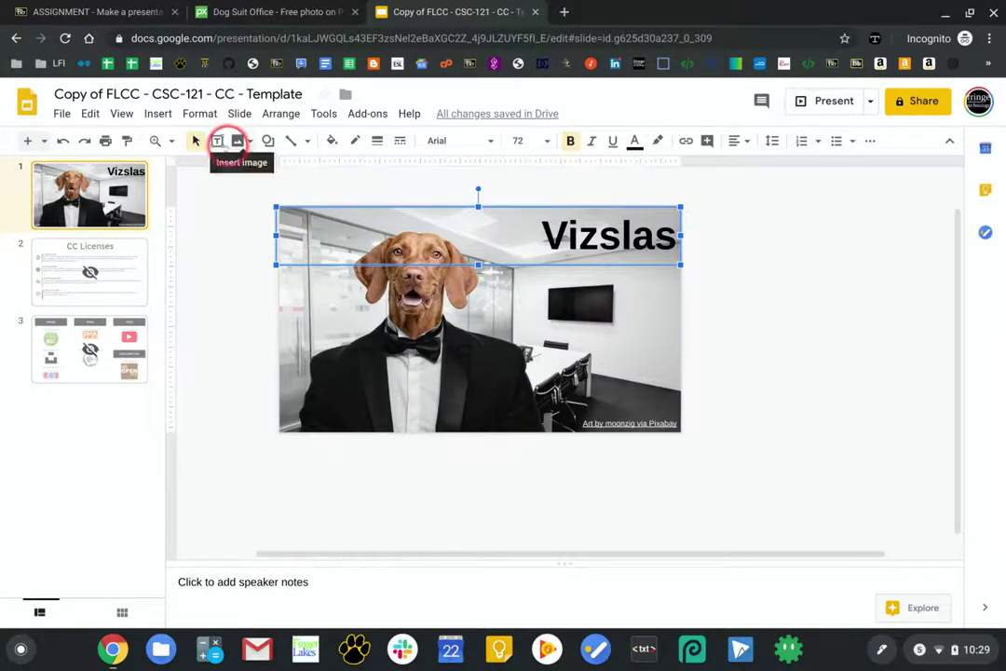
{"action": "left_click", "coordinate": [217, 140]}
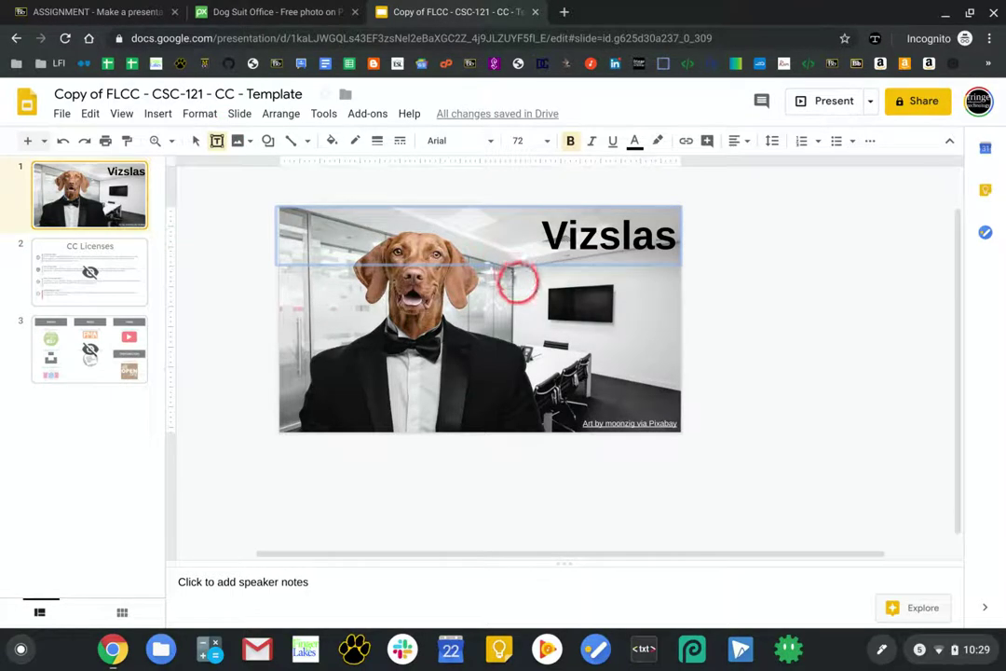
Step: Add a byline text box with the author's name, bold, 36 pt and grey
{"action": "left_click", "coordinate": [519, 285]}
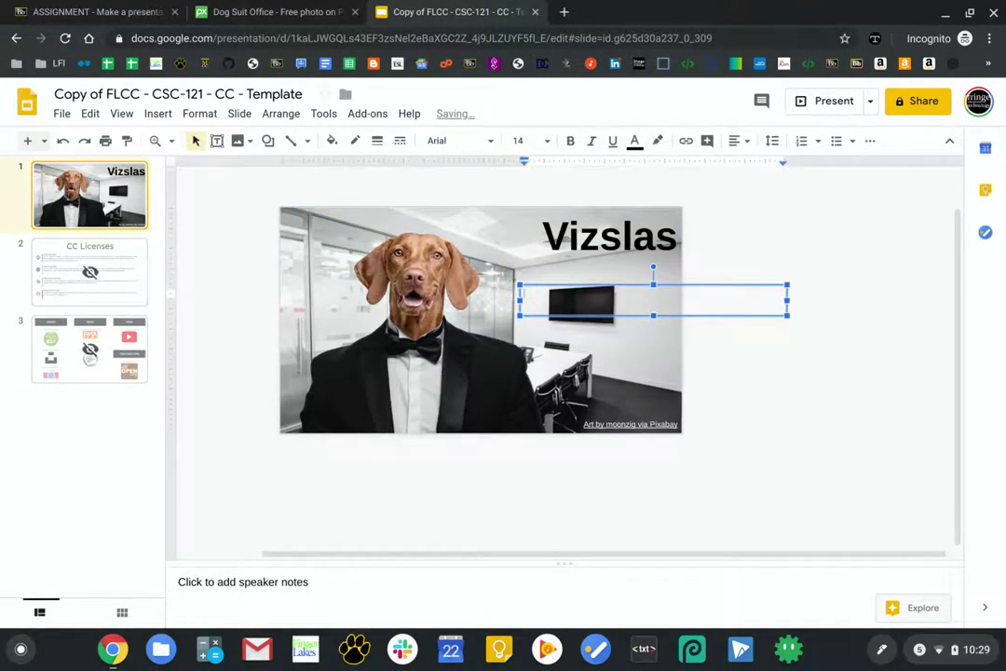
{"action": "type", "text": "By Dave Ghidiu"}
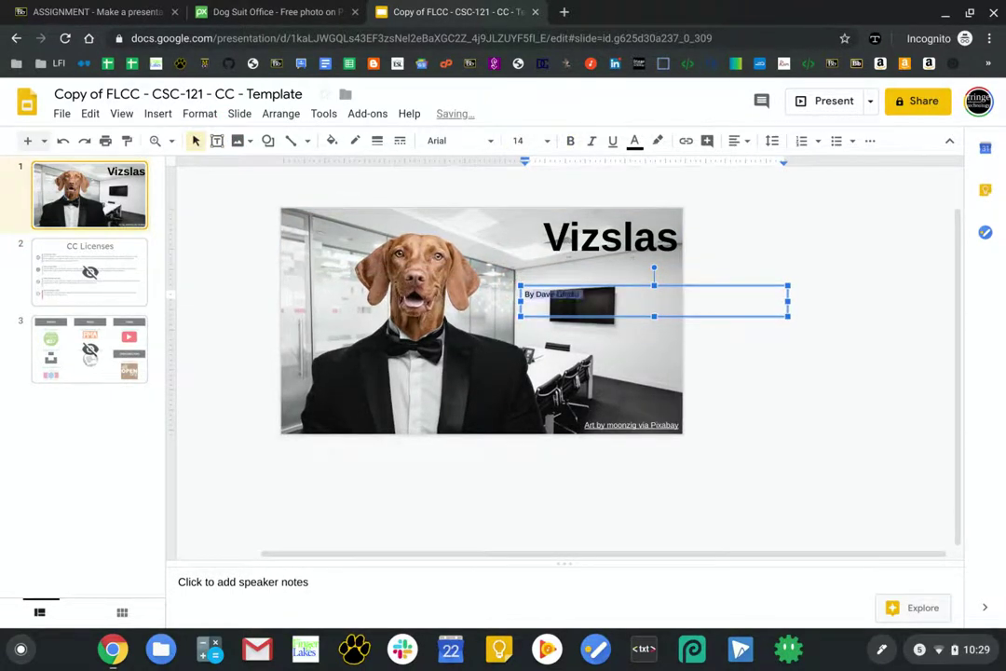
{"action": "left_click", "coordinate": [570, 141]}
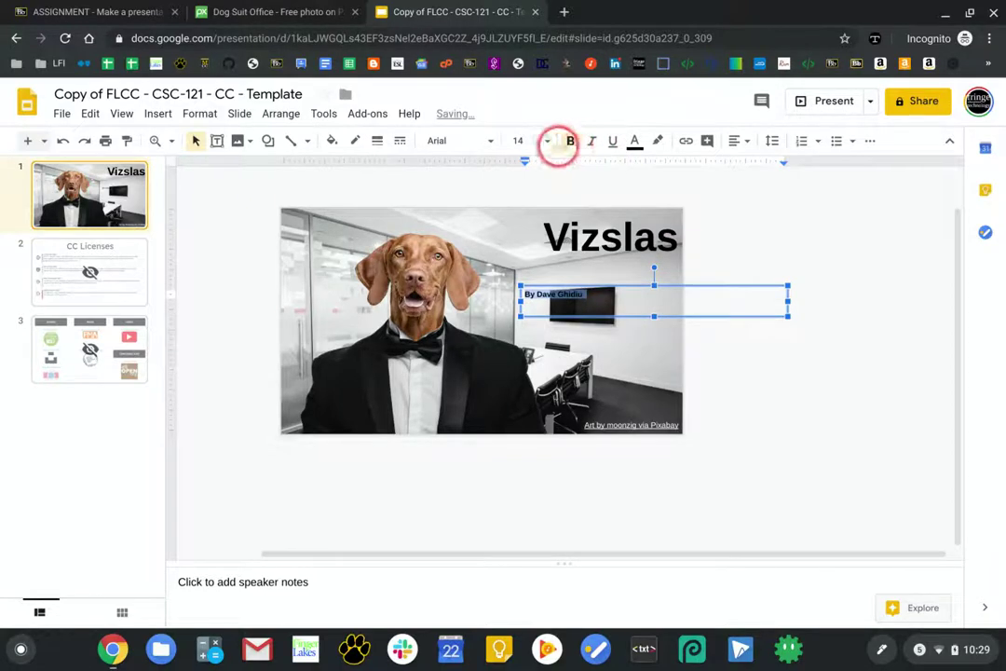
{"action": "left_click", "coordinate": [547, 140]}
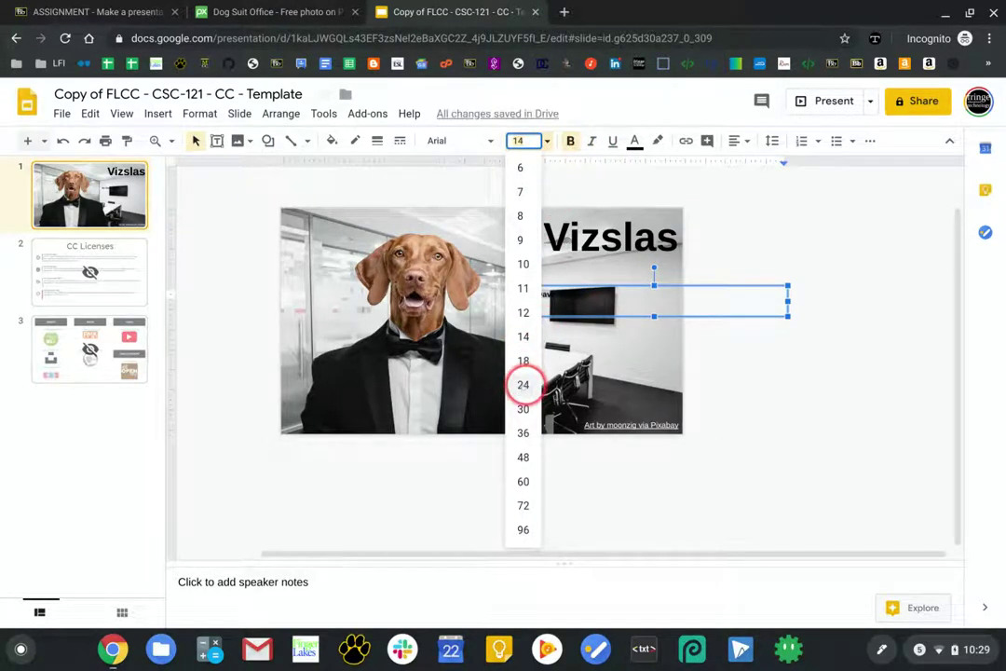
{"action": "left_click", "coordinate": [522, 434]}
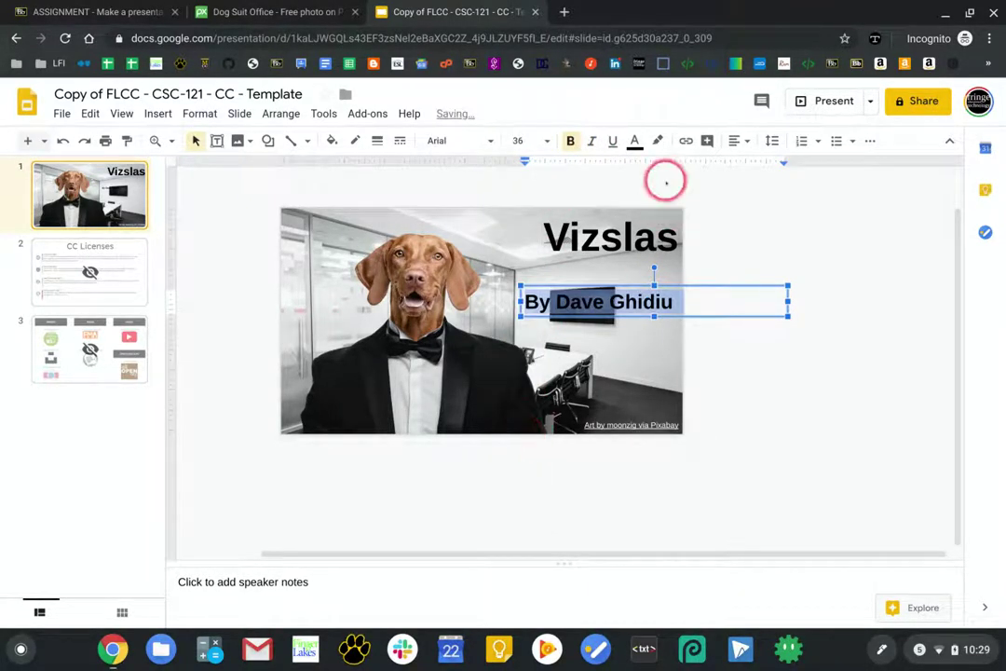
{"action": "left_click", "coordinate": [634, 141]}
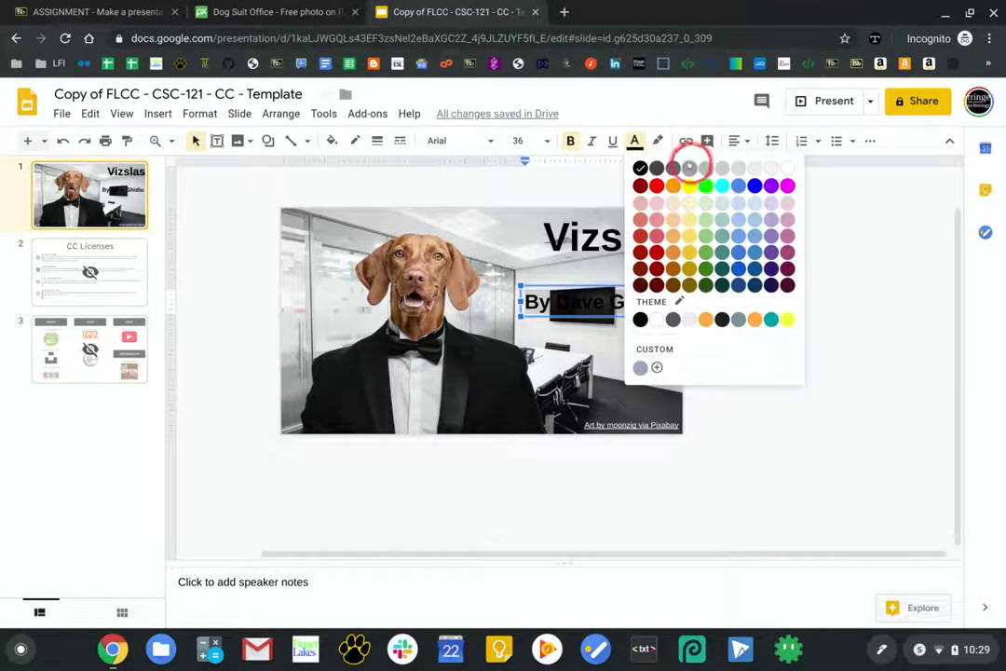
{"action": "left_click", "coordinate": [672, 166]}
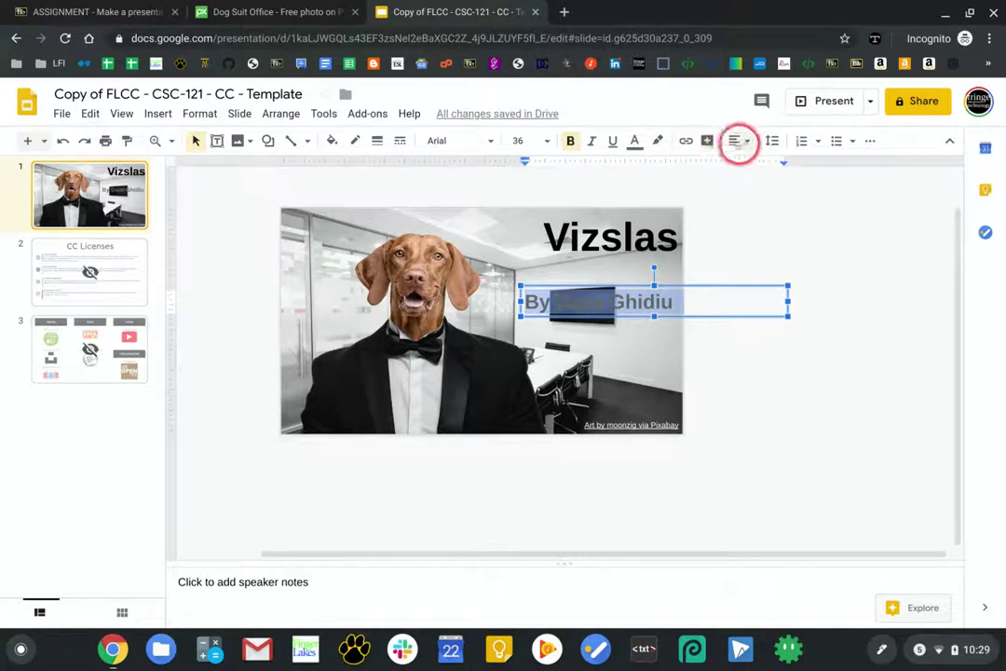
Step: Right-align the byline and move it just beneath the Vizslas title
{"action": "left_click", "coordinate": [736, 142]}
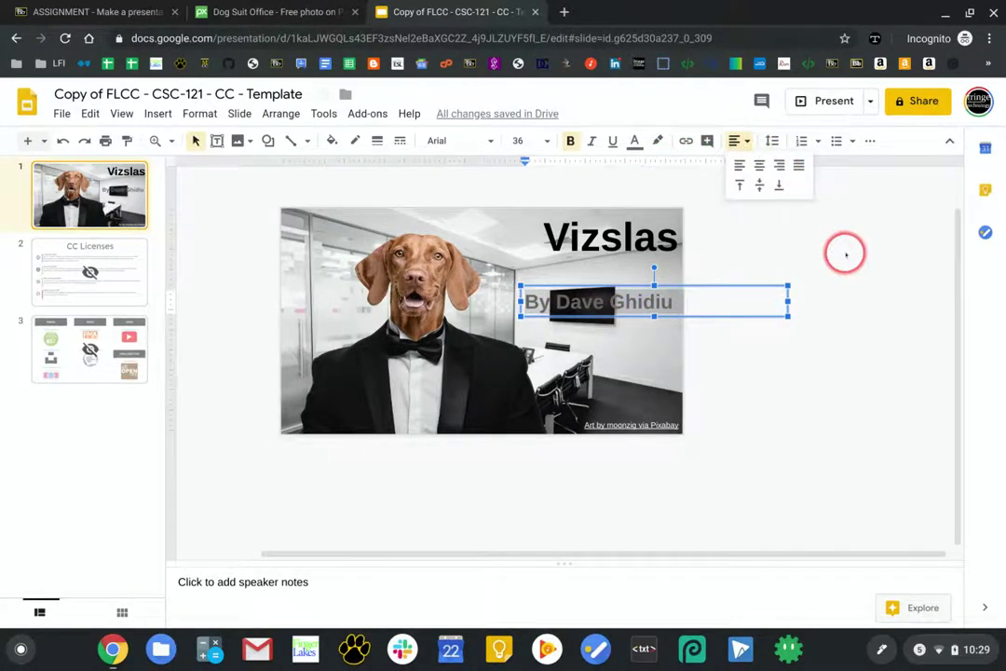
{"action": "left_click", "coordinate": [718, 274]}
{"action": "triple_click", "coordinate": [663, 300]}
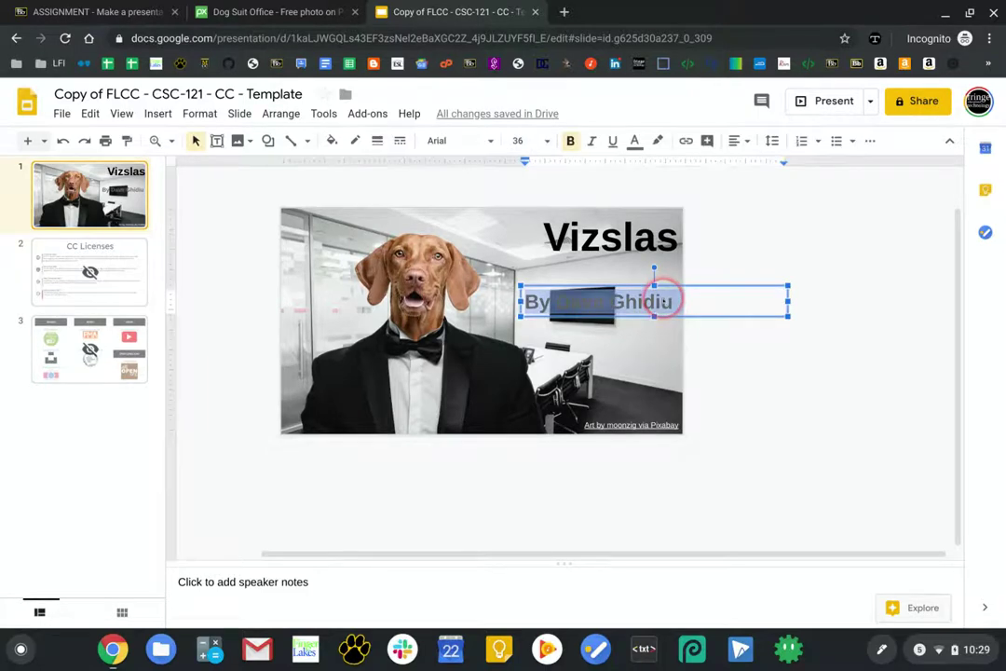
{"action": "key", "text": "ctrl+shift+r"}
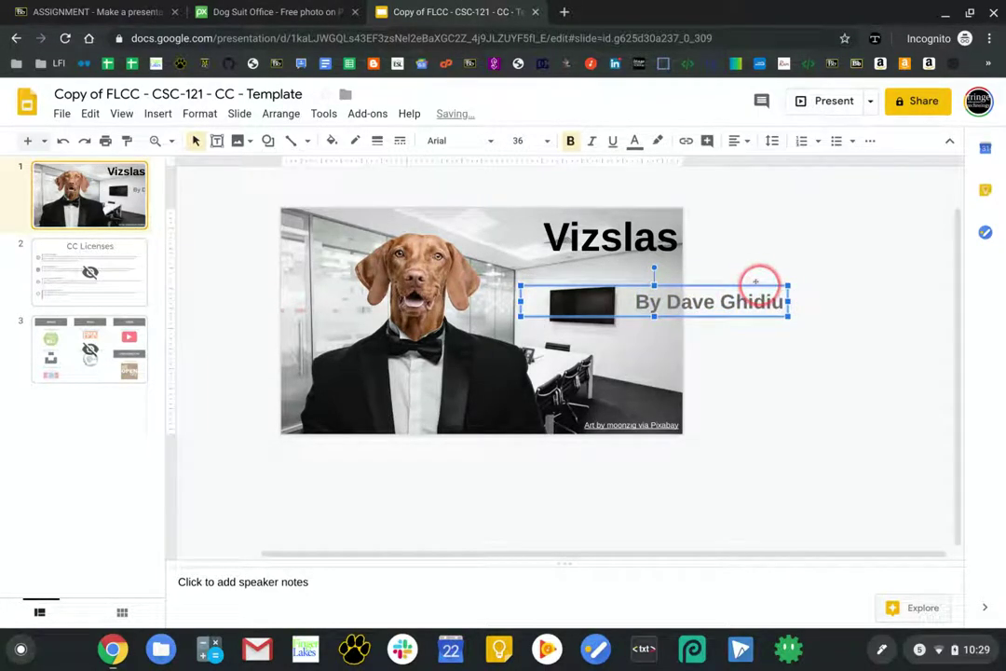
{"action": "left_click", "coordinate": [641, 261]}
{"action": "left_click", "coordinate": [654, 264]}
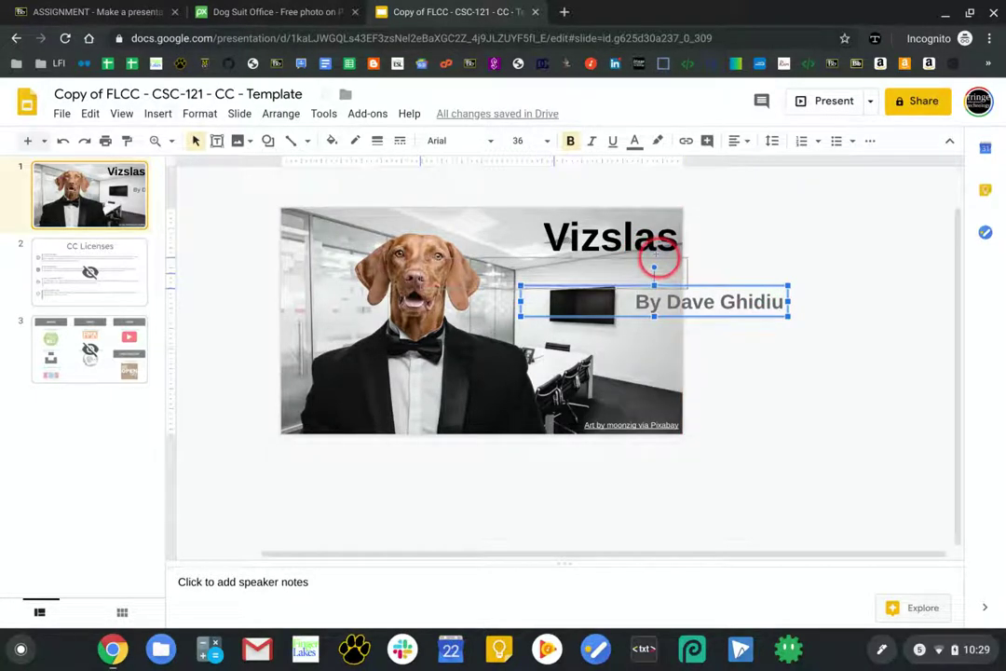
{"action": "left_click_drag", "start_coordinate": [654, 263], "coordinate": [654, 237]}
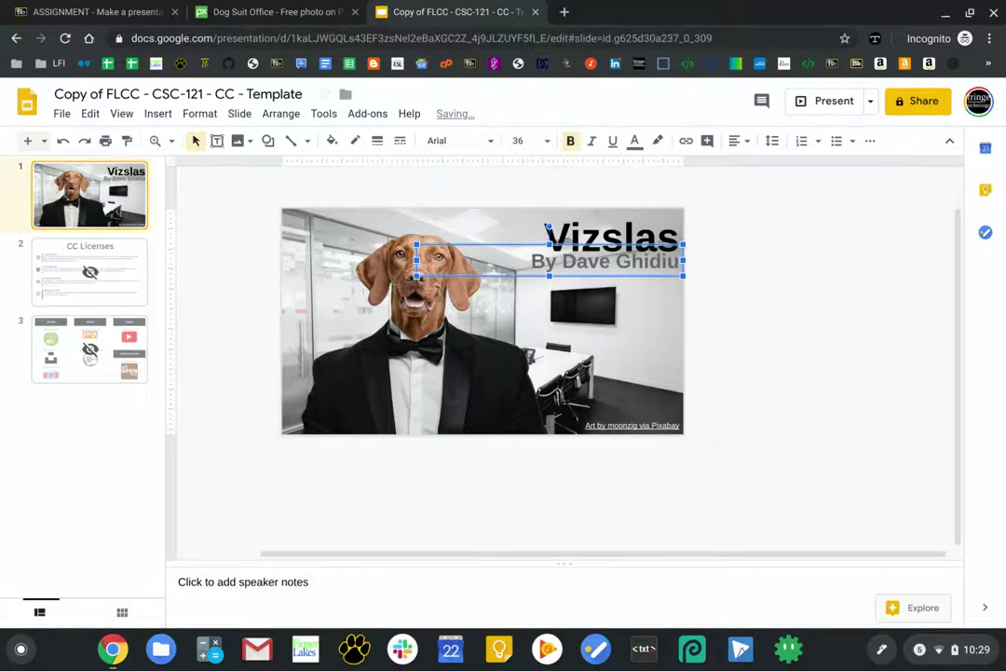
{"action": "left_click", "coordinate": [759, 280]}
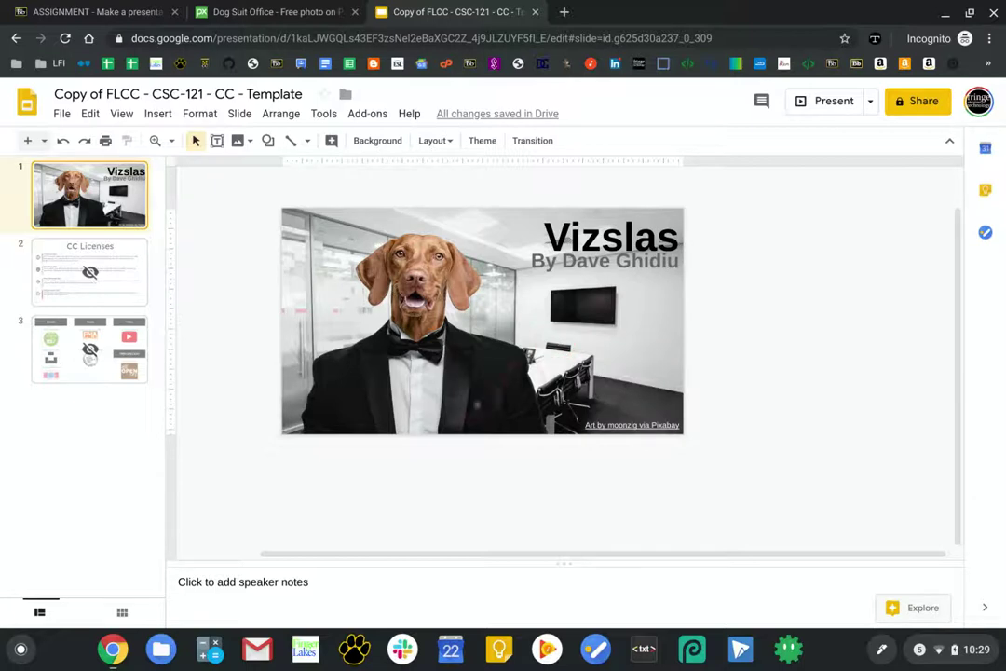
{"action": "left_click", "coordinate": [639, 419]}
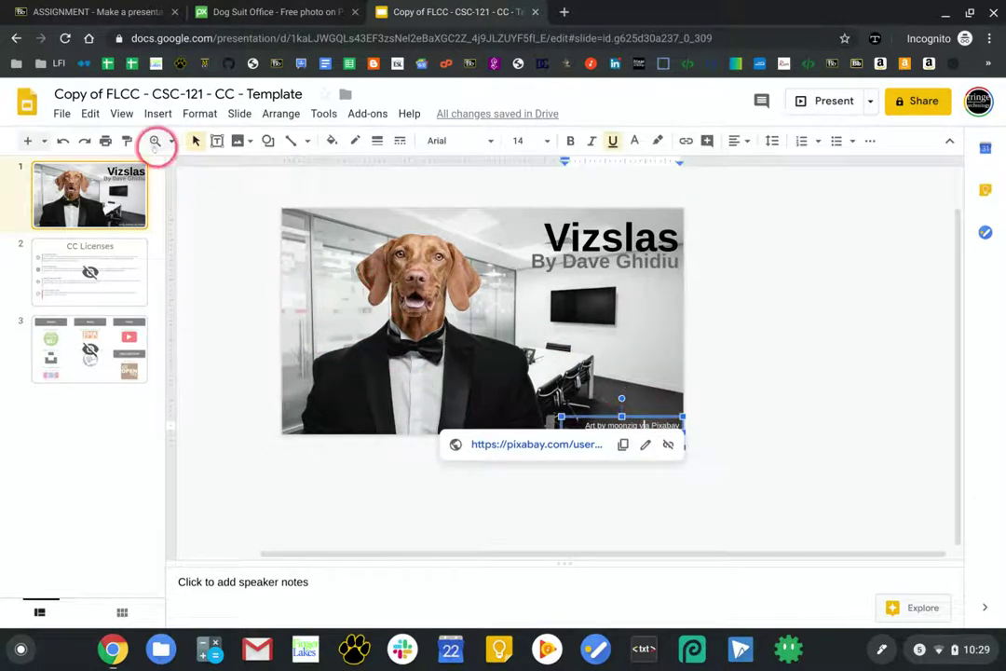
Step: Insert a Title only slide as slide 2 titled 'Video of Vizslas'
{"action": "left_click", "coordinate": [43, 140]}
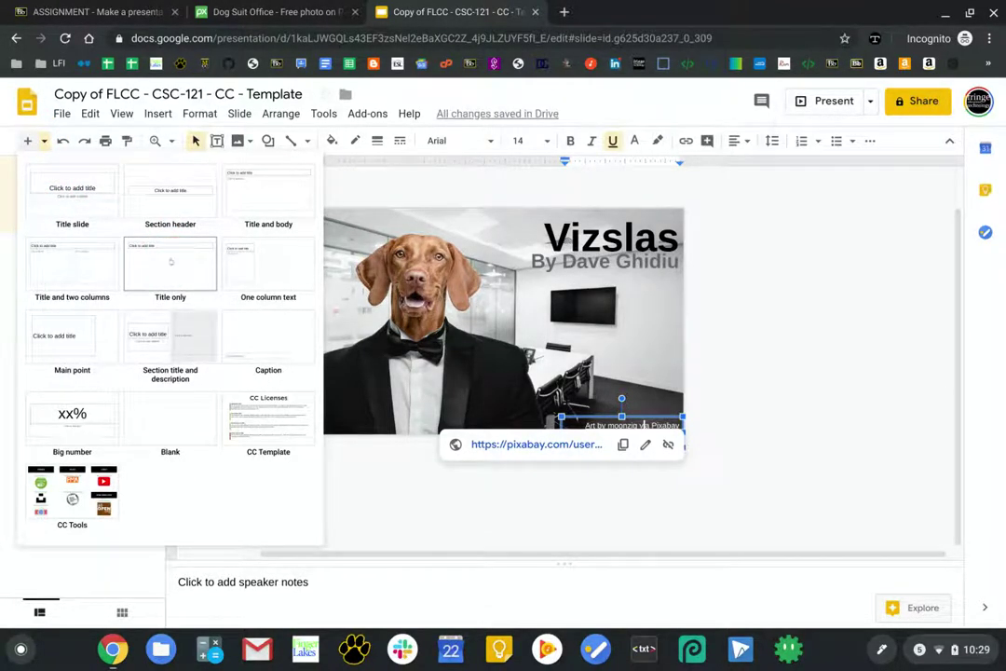
{"action": "left_click", "coordinate": [171, 262]}
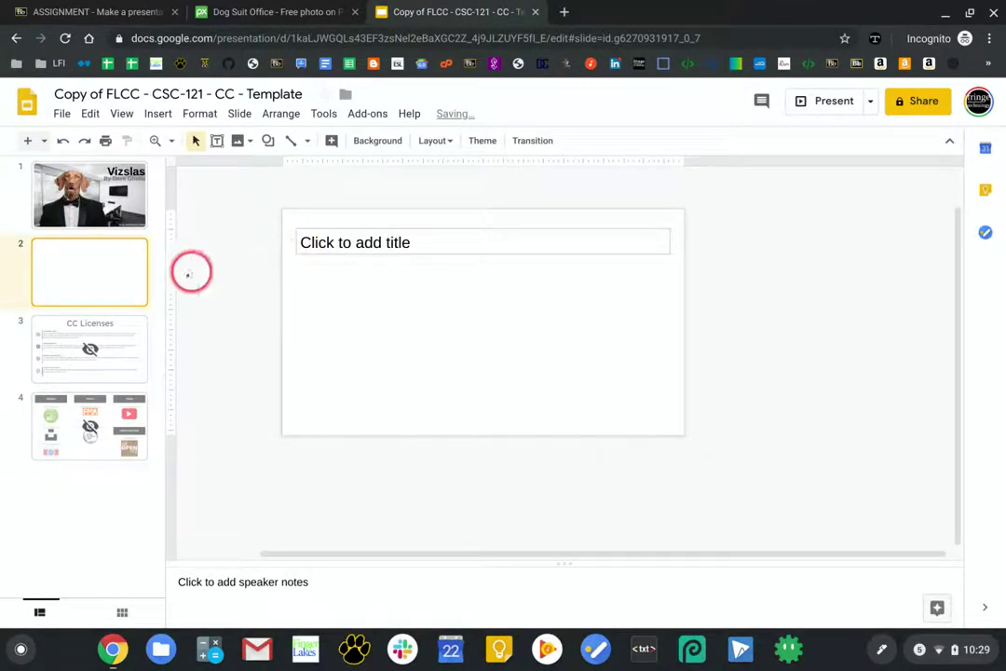
{"action": "left_click", "coordinate": [334, 244]}
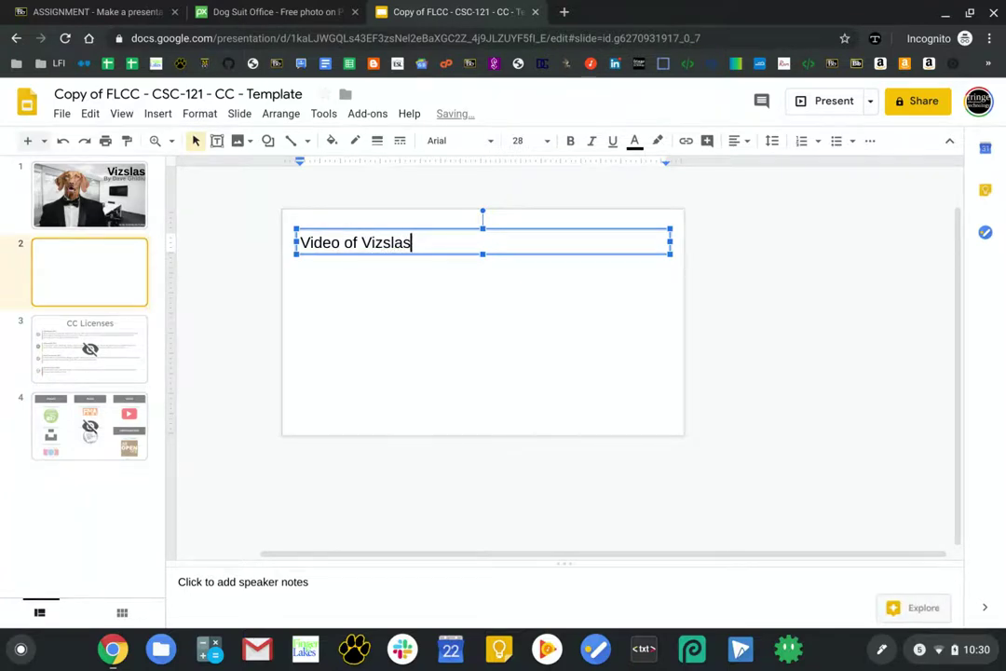
{"action": "left_click", "coordinate": [234, 340]}
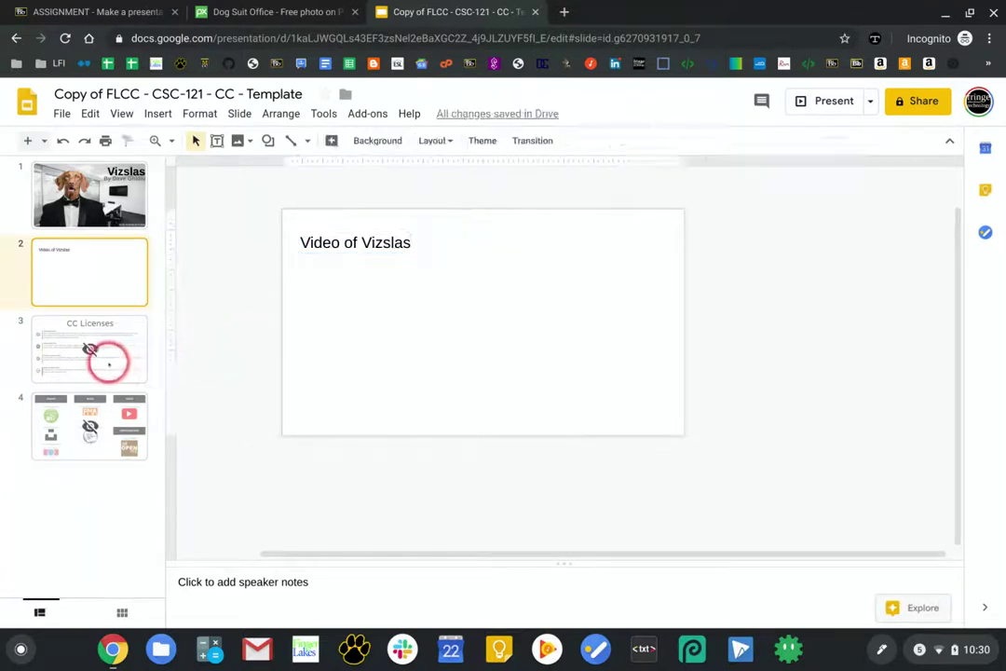
{"action": "left_click", "coordinate": [107, 356]}
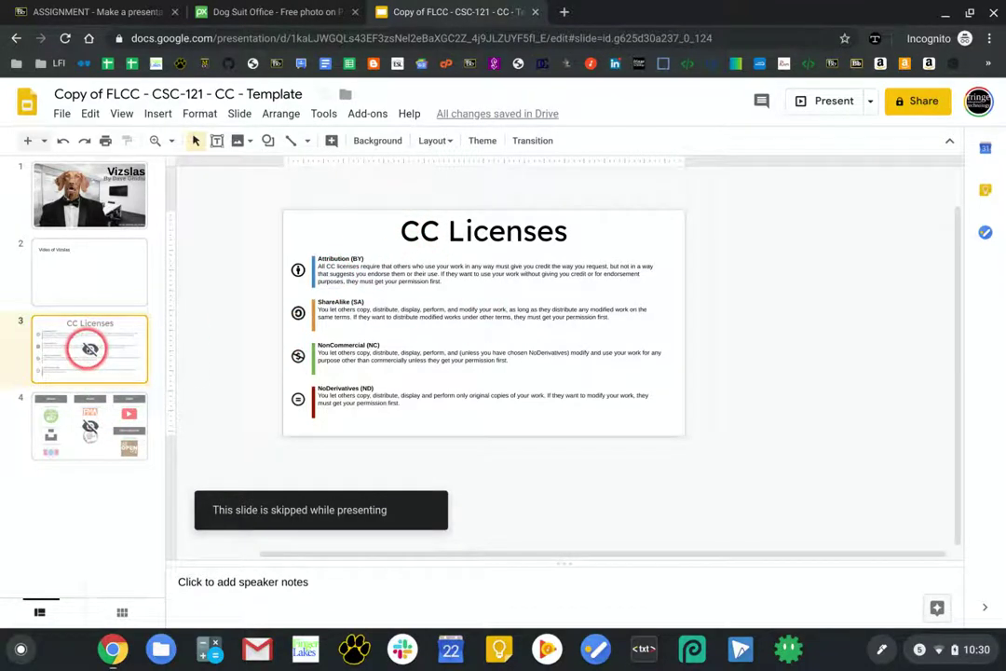
{"action": "right_click", "coordinate": [89, 348]}
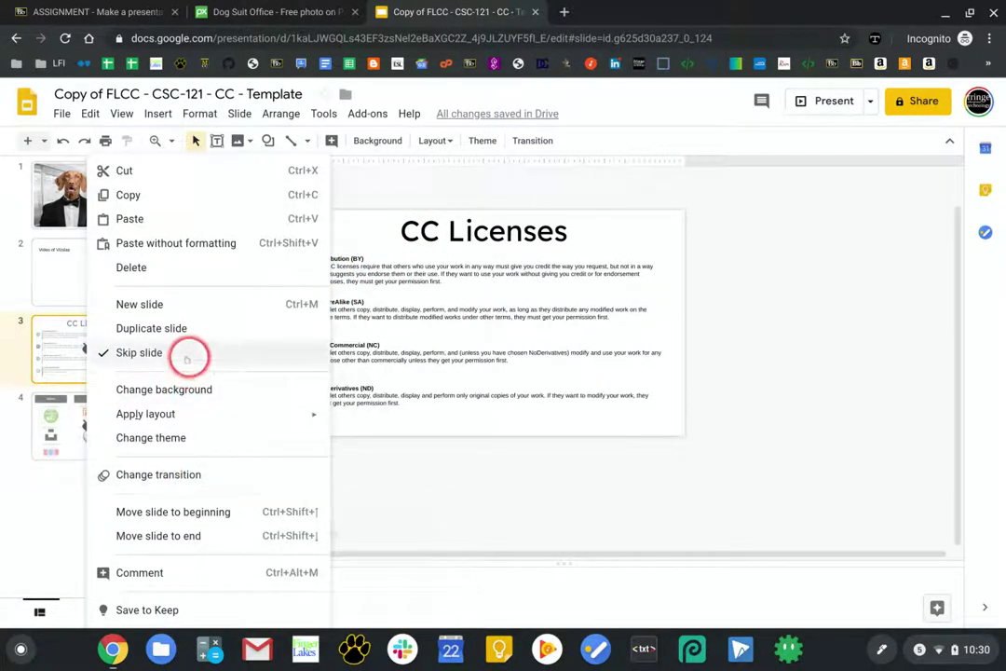
{"action": "left_click", "coordinate": [360, 180]}
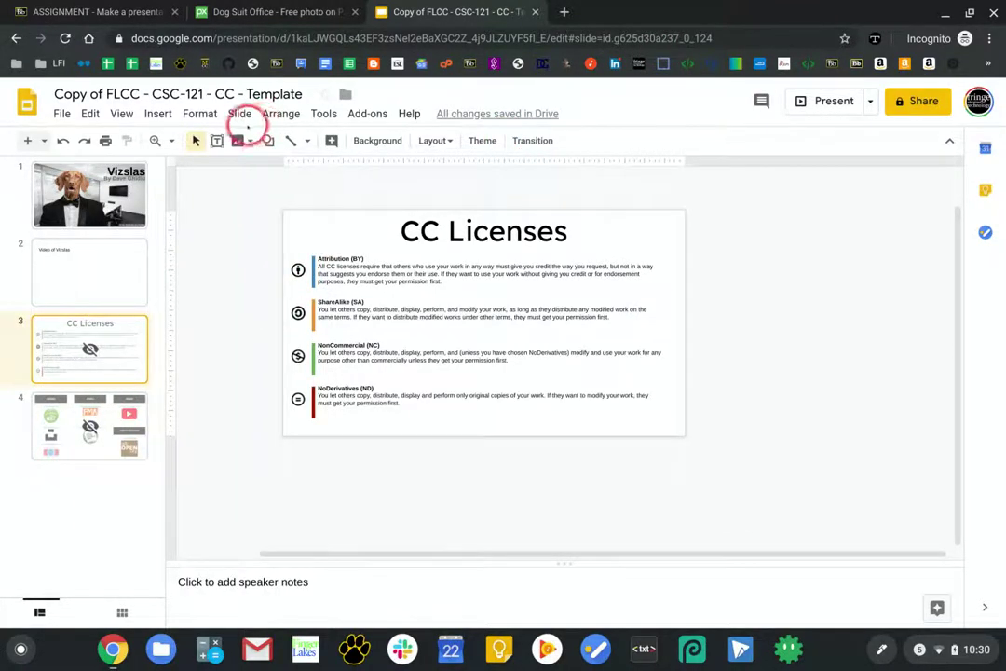
{"action": "left_click", "coordinate": [51, 168]}
{"action": "left_click", "coordinate": [818, 93]}
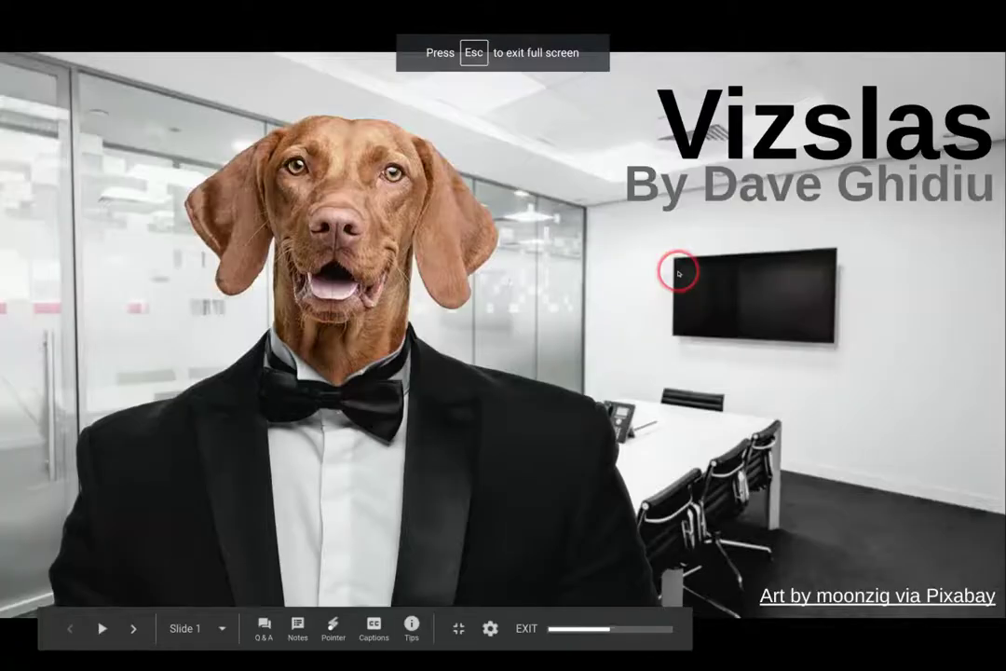
{"action": "left_click", "coordinate": [678, 272]}
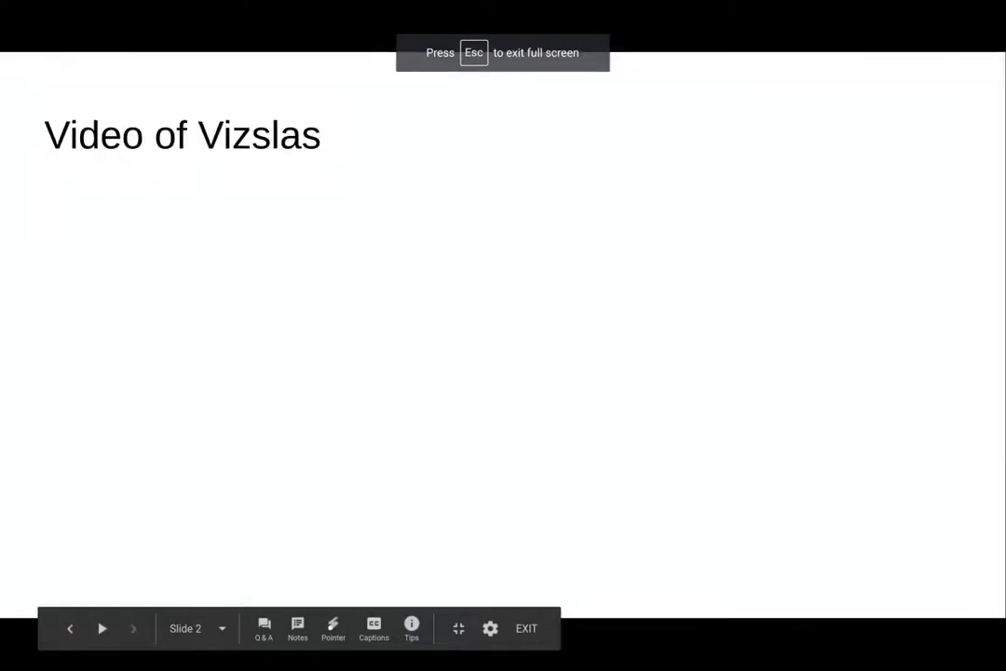
{"action": "key", "text": "Escape"}
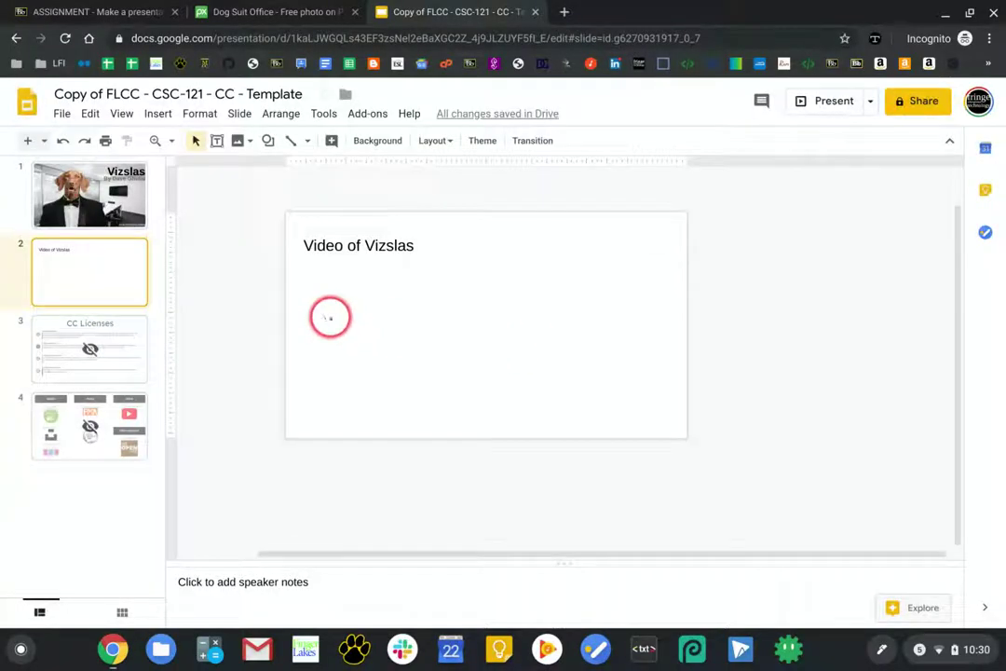
{"action": "left_click", "coordinate": [33, 356]}
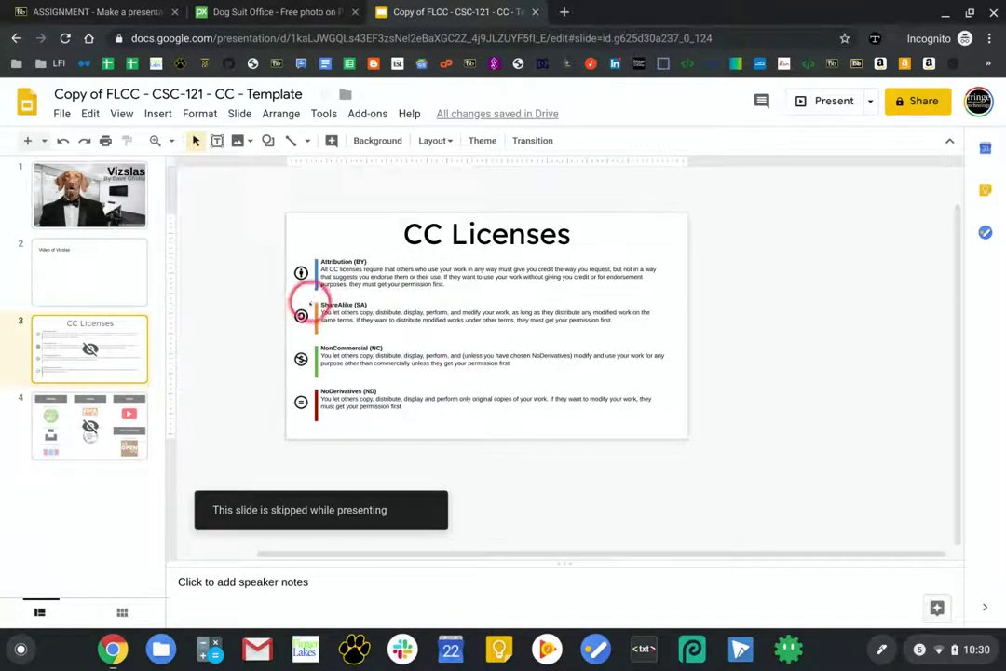
Step: Zoom in on the license list, undoing an accidental Attribution icon move
{"action": "left_click_drag", "start_coordinate": [301, 272], "coordinate": [254, 272]}
{"action": "key", "text": "ctrl+z"}
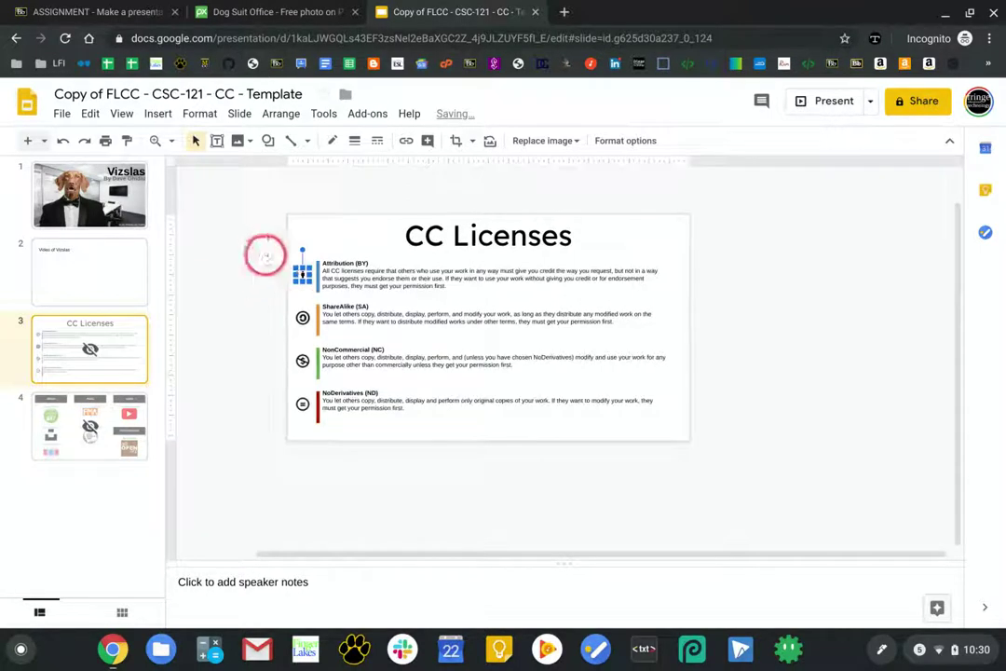
{"action": "left_click", "coordinate": [154, 140]}
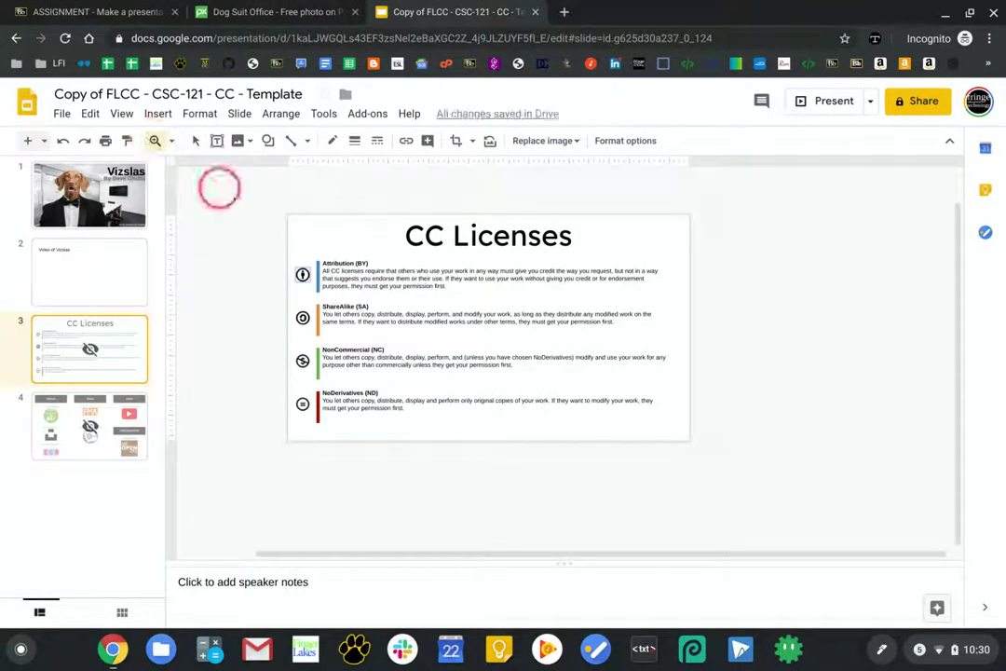
{"action": "left_click_drag", "start_coordinate": [275, 215], "coordinate": [559, 446]}
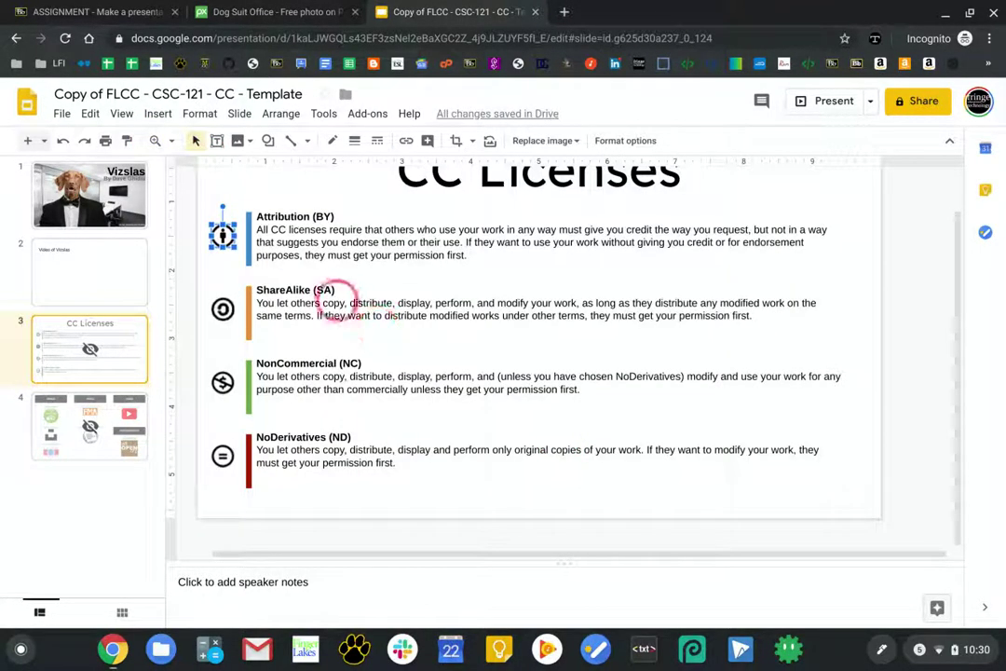
{"action": "key", "text": "Escape"}
{"action": "scroll", "coordinate": [280, 238], "scroll_direction": "left", "scroll_amount": 3}
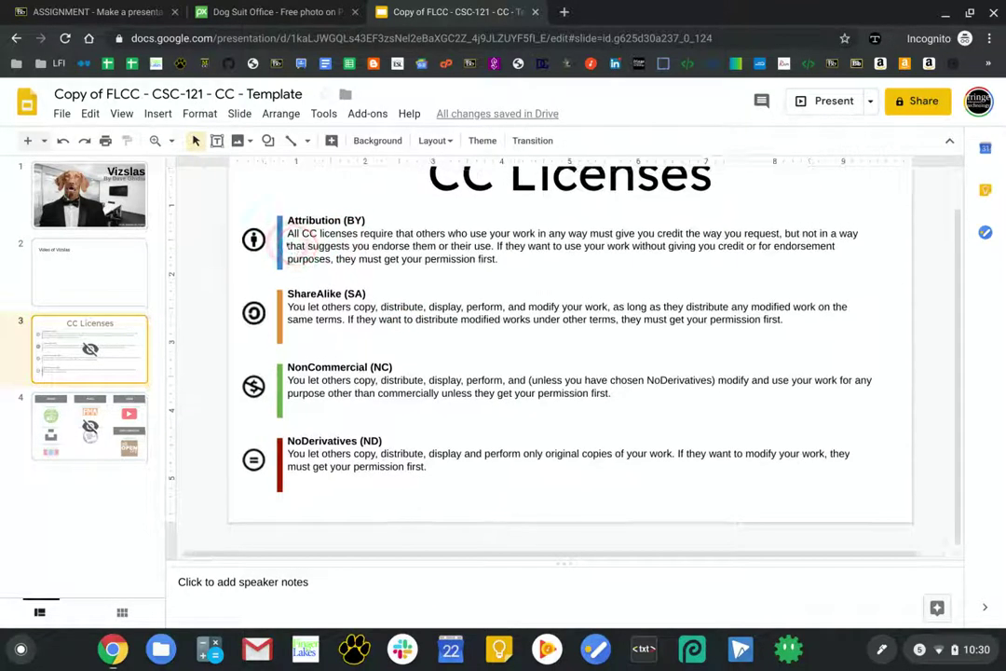
{"action": "left_click", "coordinate": [255, 313]}
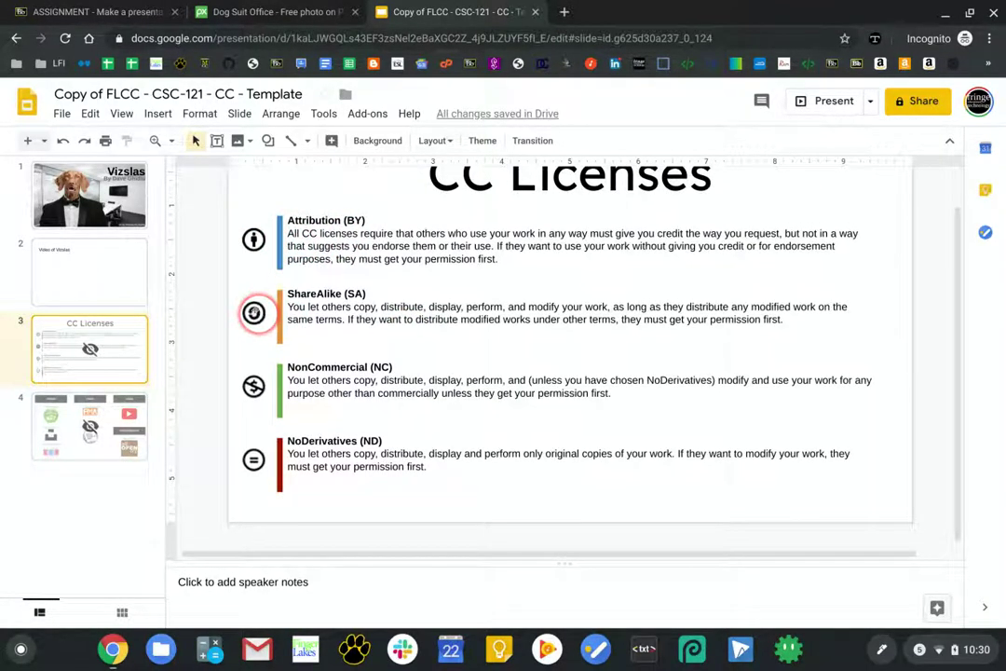
Step: Open the youtube.com link from the free media sites slide in a new tab
{"action": "left_click", "coordinate": [107, 261]}
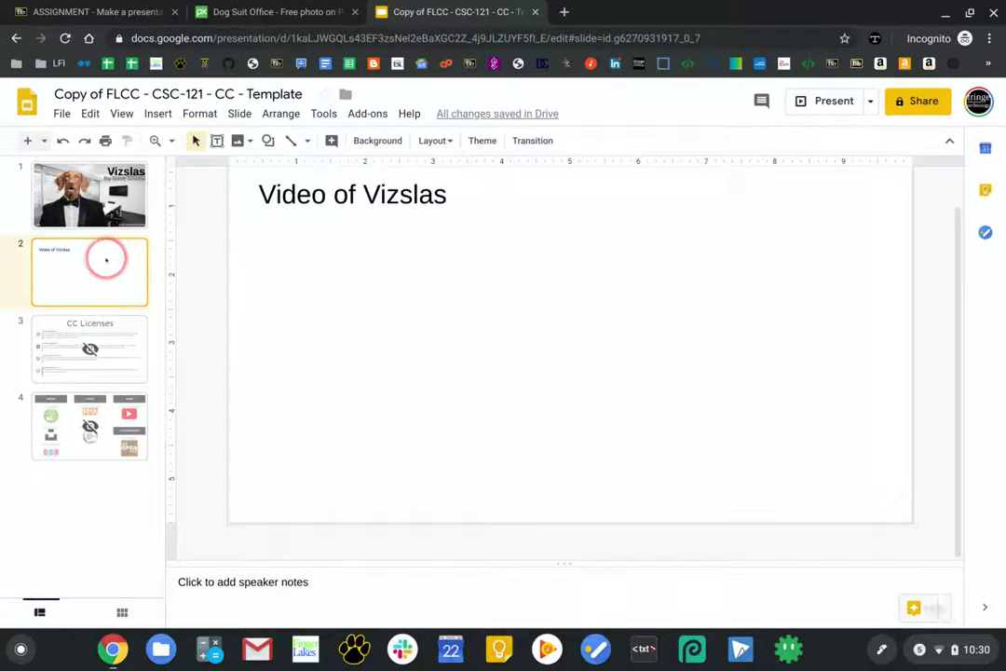
{"action": "left_click", "coordinate": [86, 410]}
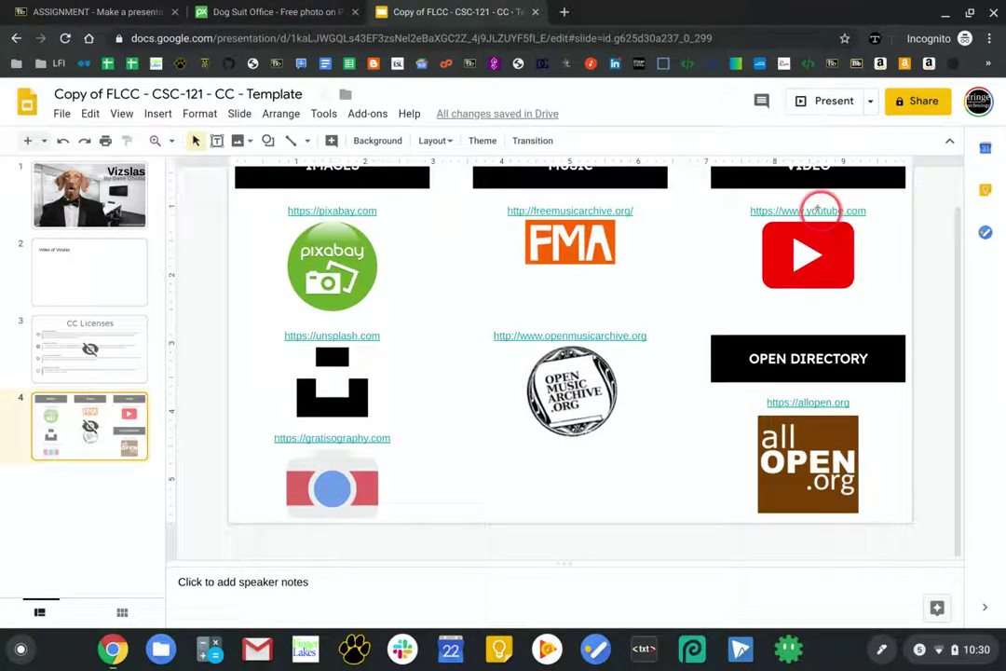
{"action": "left_click", "coordinate": [820, 207]}
{"action": "left_click", "coordinate": [790, 337]}
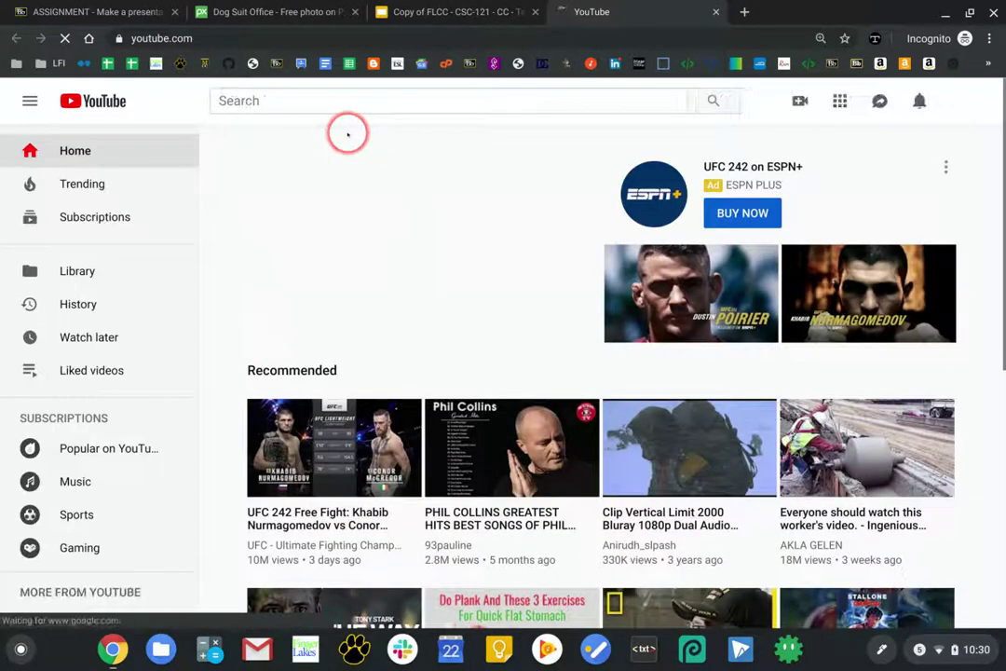
Step: Search YouTube for 'vizsla' filtered to Creative Commons videos
{"action": "left_click", "coordinate": [348, 100]}
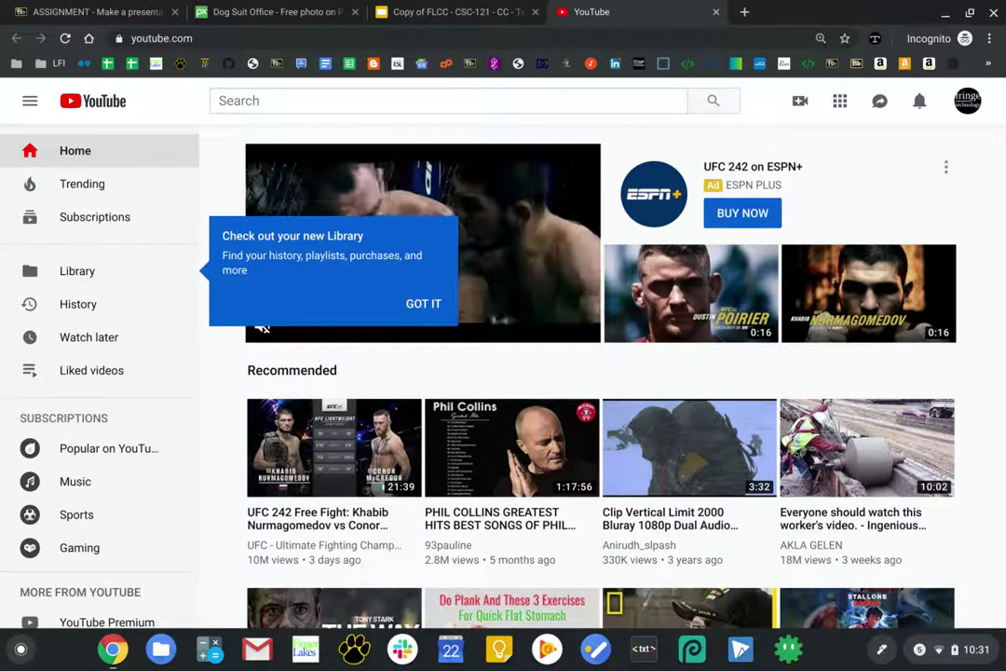
{"action": "left_click", "coordinate": [373, 100]}
{"action": "type", "text": "vizsla"}
{"action": "key", "text": "Return"}
{"action": "left_click", "coordinate": [276, 138]}
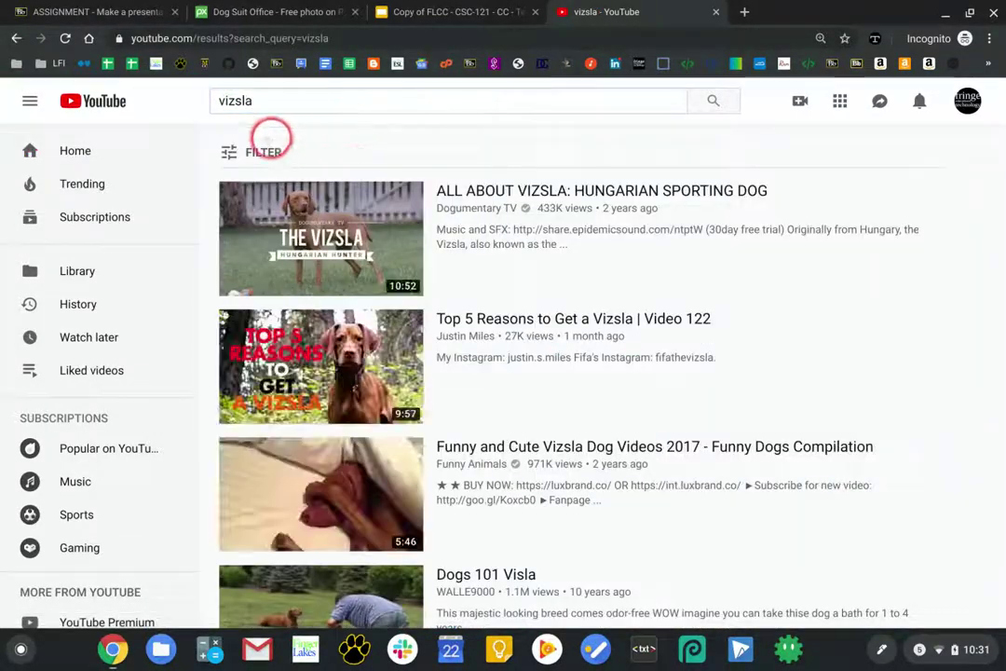
{"action": "left_click", "coordinate": [258, 151]}
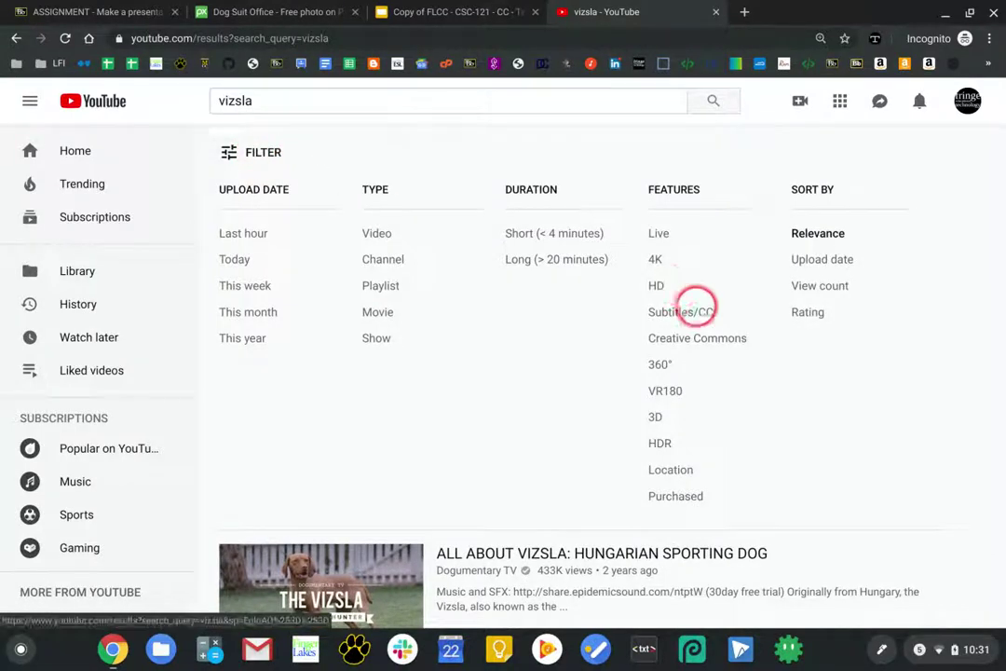
{"action": "left_click", "coordinate": [698, 337]}
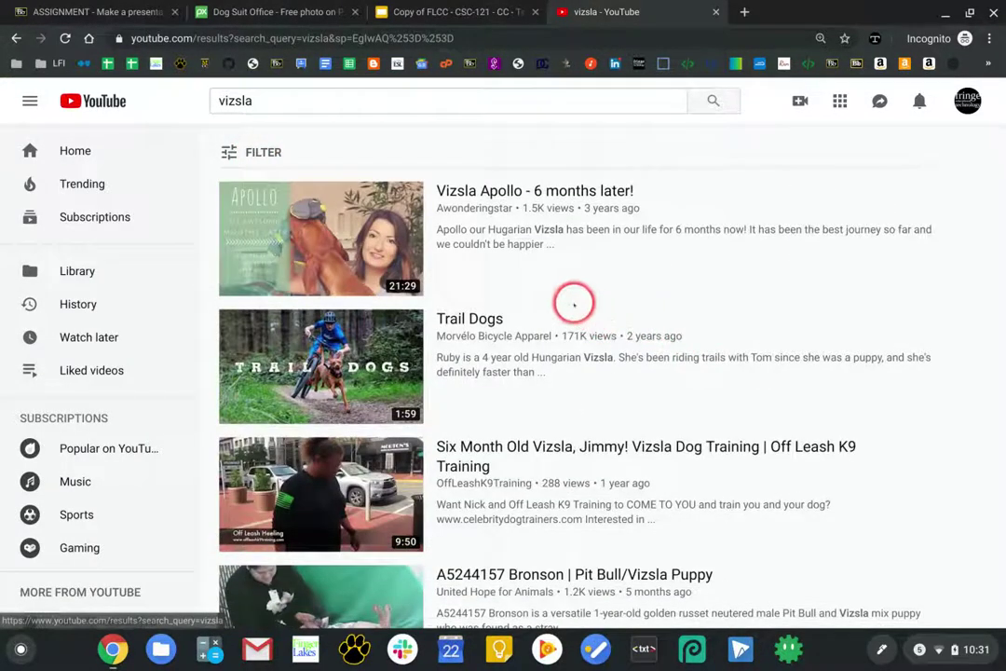
{"action": "scroll", "coordinate": [545, 263], "scroll_direction": "down", "scroll_amount": 1}
{"action": "scroll", "coordinate": [375, 280], "scroll_direction": "down", "scroll_amount": 1}
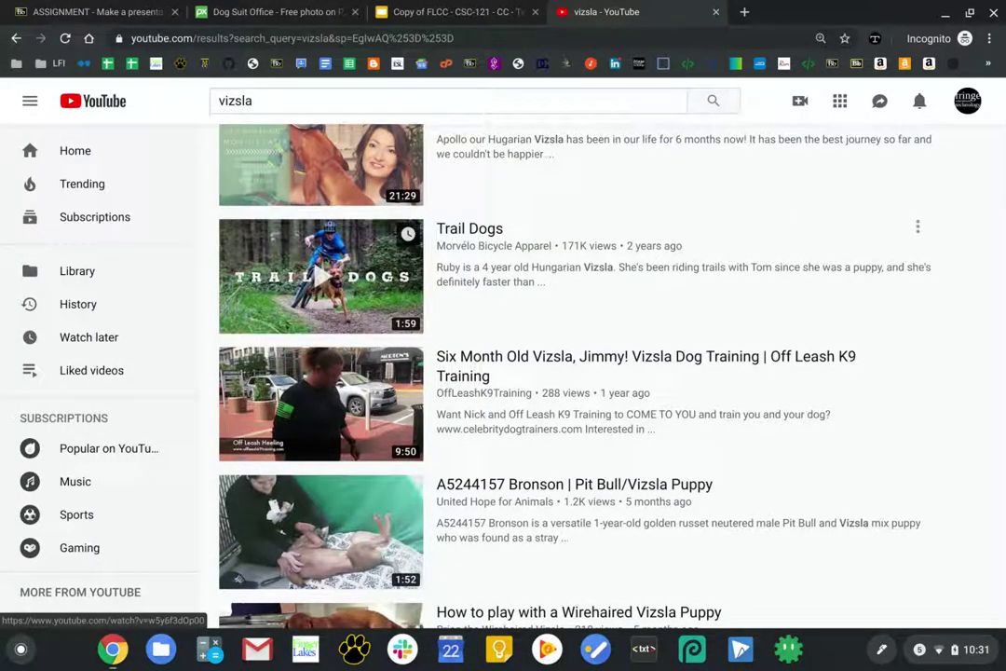
Step: Open and pause the Trail Dogs video, then copy its web address
{"action": "left_click", "coordinate": [375, 279]}
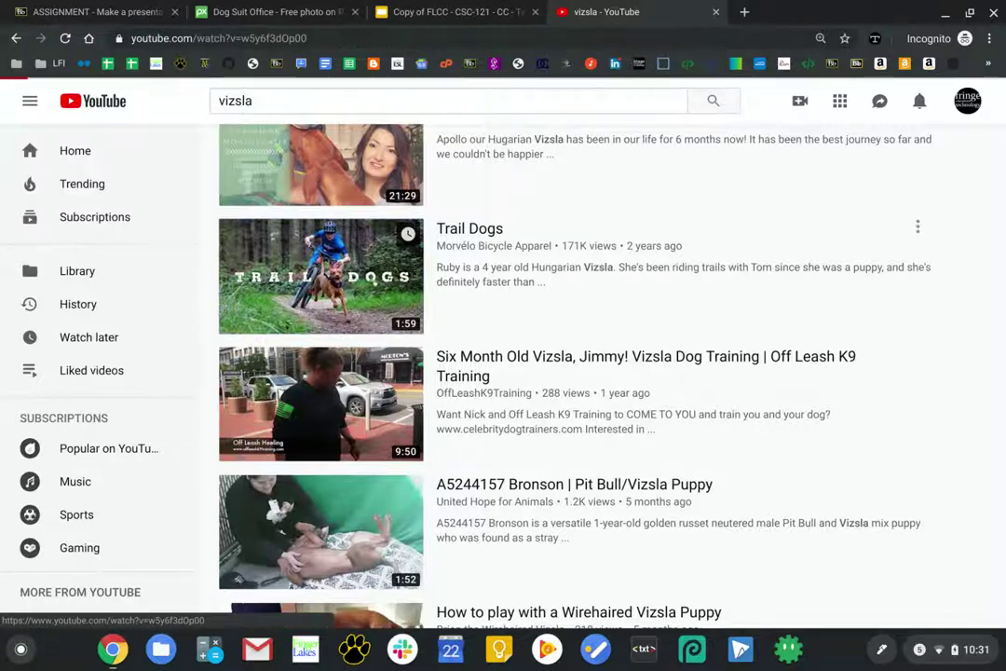
{"action": "left_click", "coordinate": [323, 304]}
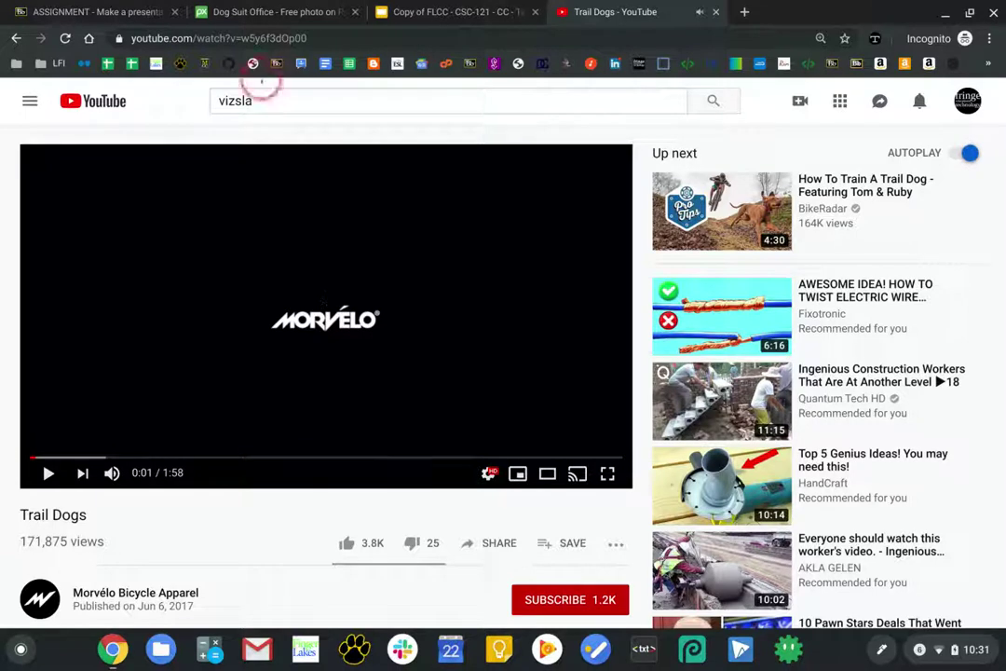
{"action": "left_click", "coordinate": [253, 40]}
{"action": "right_click", "coordinate": [253, 42]}
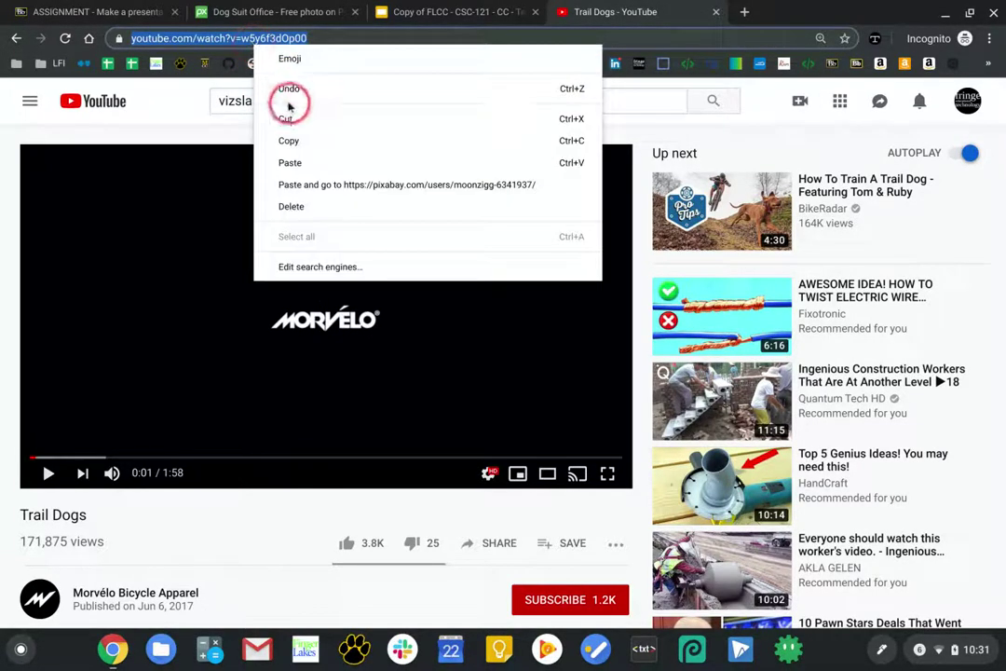
{"action": "left_click", "coordinate": [298, 144]}
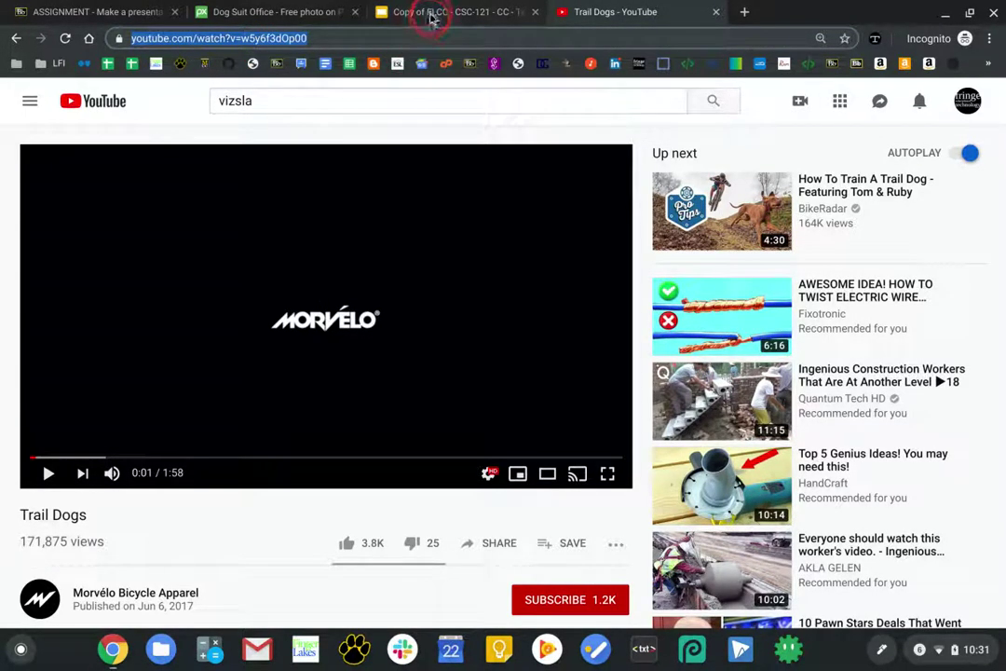
{"action": "left_click", "coordinate": [435, 13]}
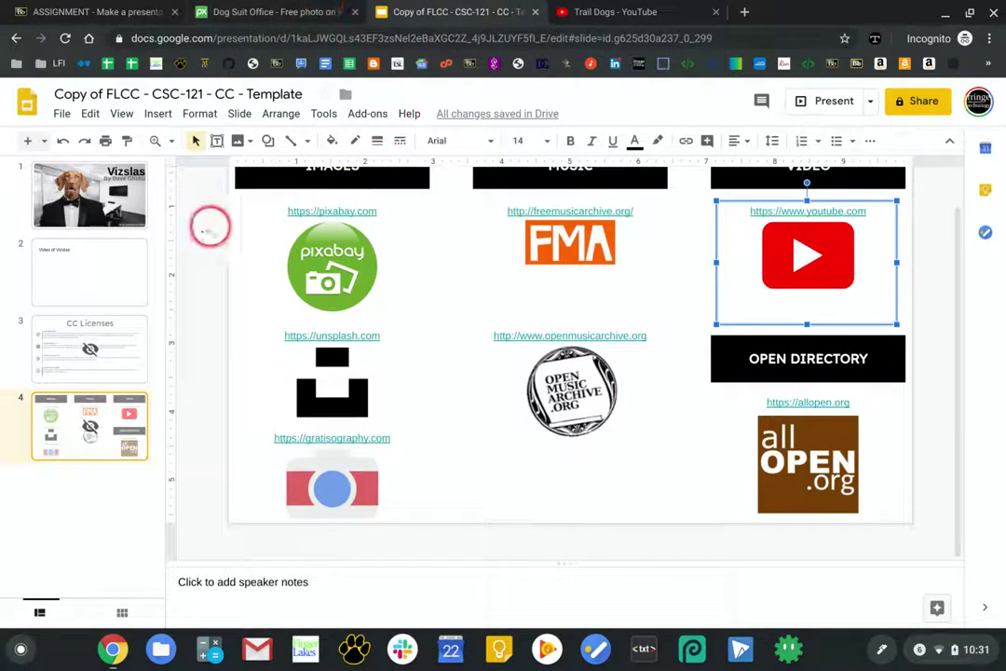
Step: Replace slide 2's 'Video of Vizslas' title with 'Meet Ruby the Trail Dog'
{"action": "left_click", "coordinate": [121, 265]}
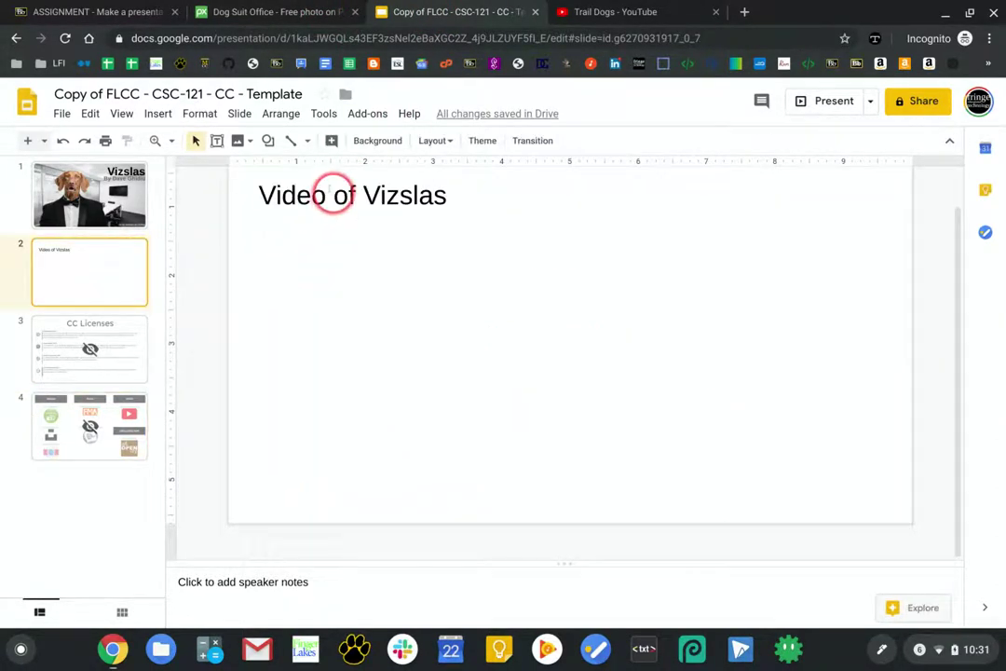
{"action": "triple_click", "coordinate": [334, 195]}
{"action": "type", "text": "Meet Ruby"}
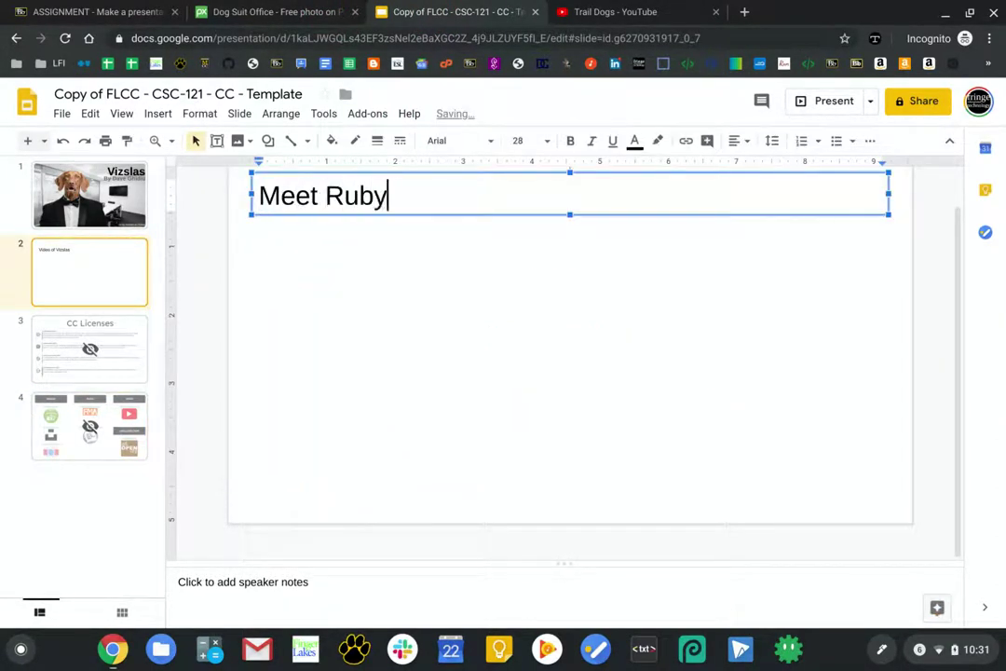
{"action": "type", "text": " the Trail Dog"}
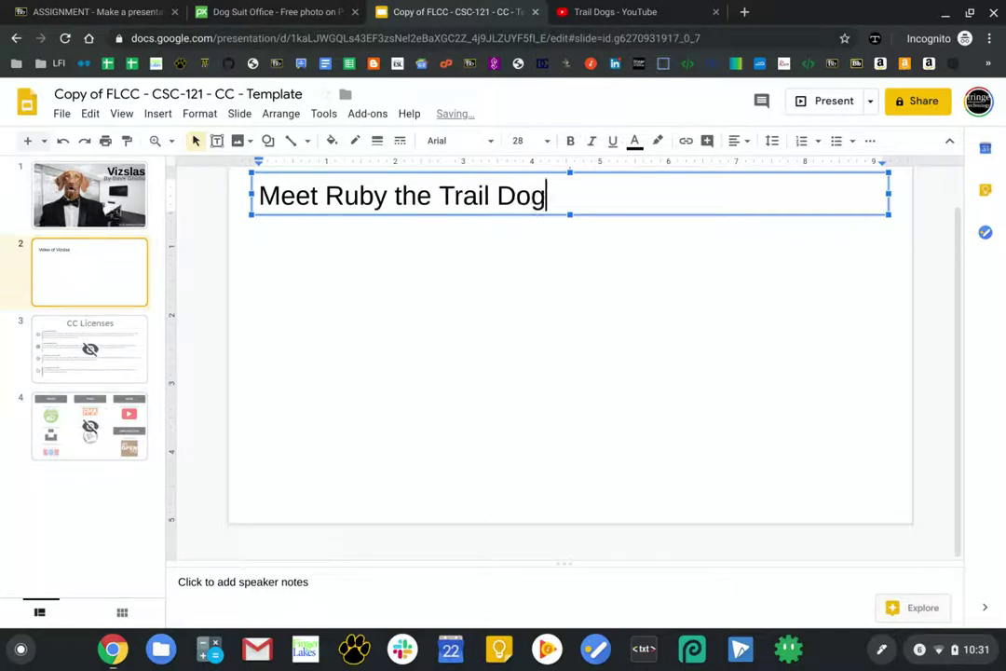
{"action": "left_click", "coordinate": [328, 359]}
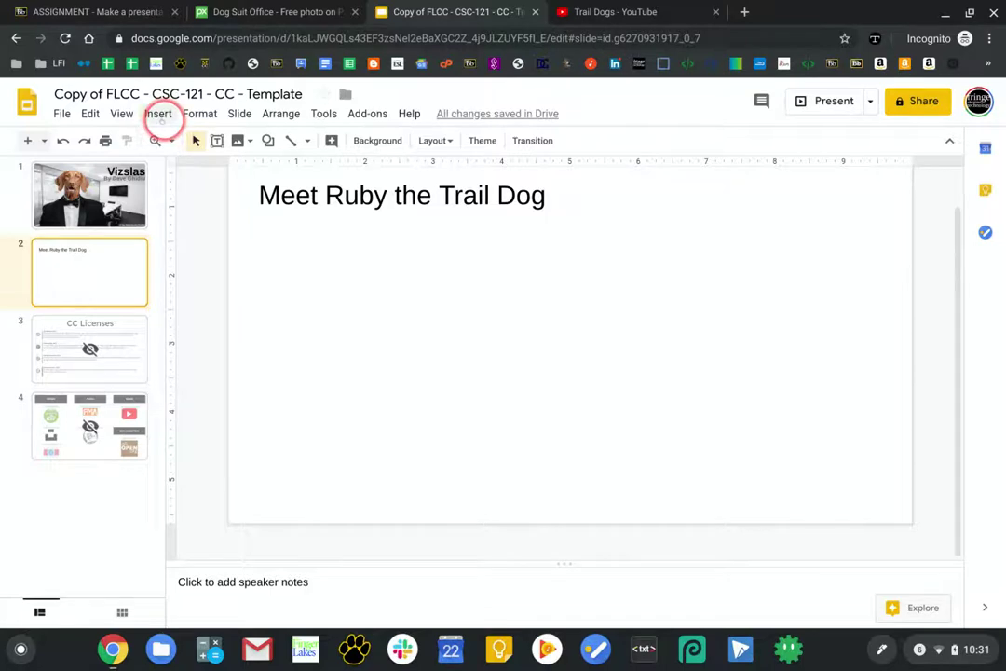
Step: Embed the 'Trail Dogs' YouTube video on slide 2 by searching its pasted URL
{"action": "left_click", "coordinate": [158, 114]}
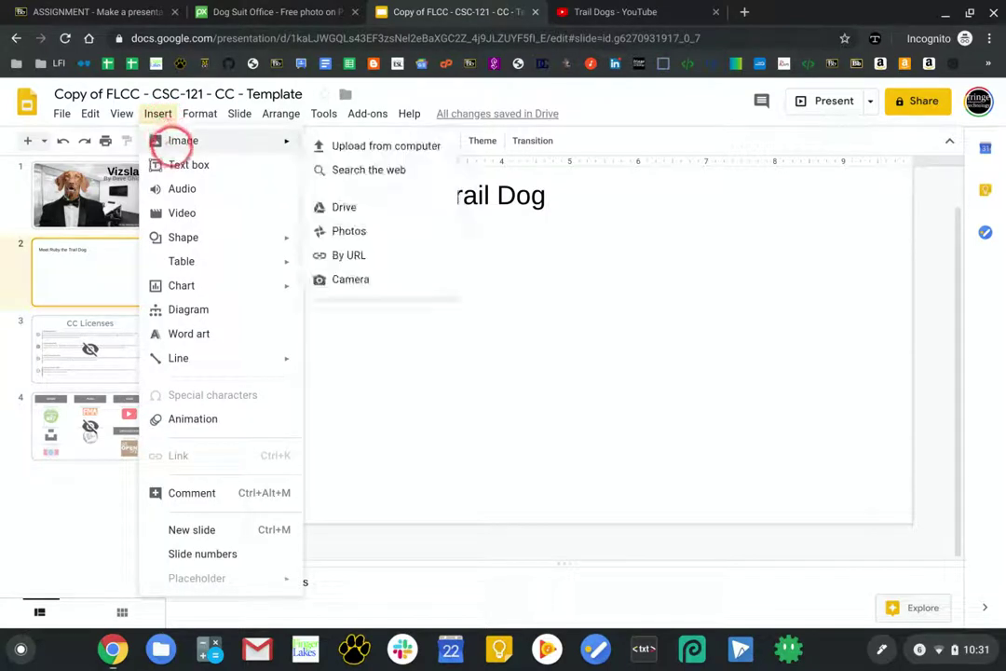
{"action": "left_click", "coordinate": [183, 214]}
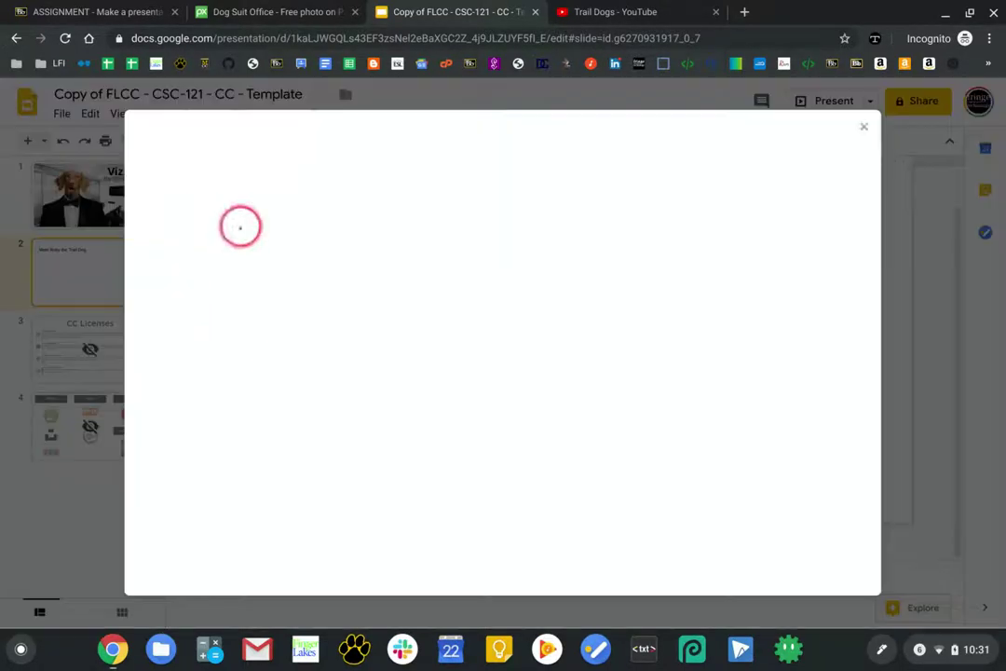
{"action": "right_click", "coordinate": [358, 230]}
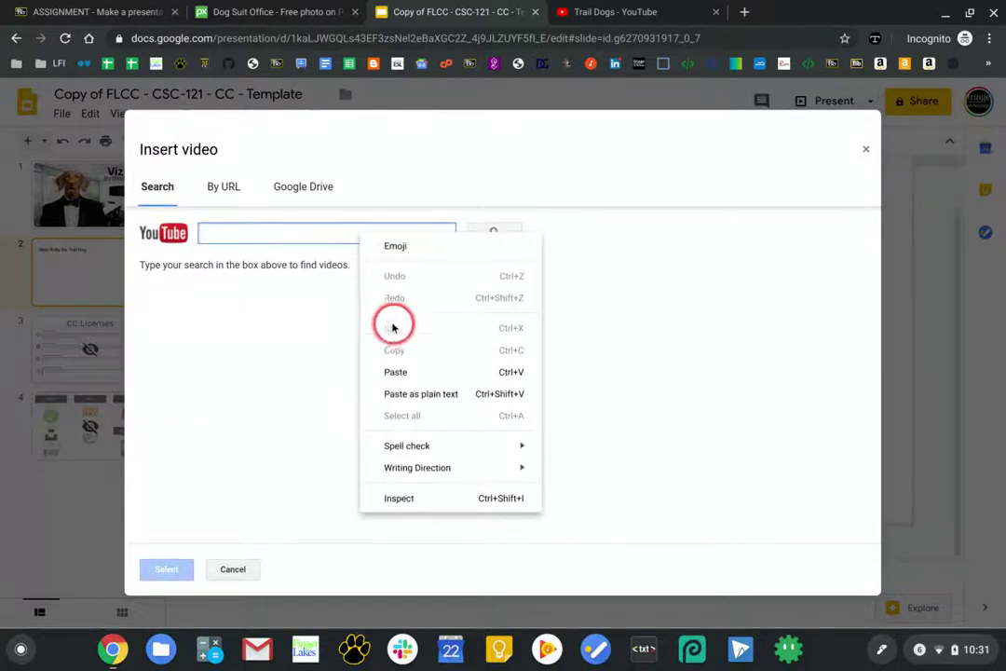
{"action": "left_click", "coordinate": [403, 372]}
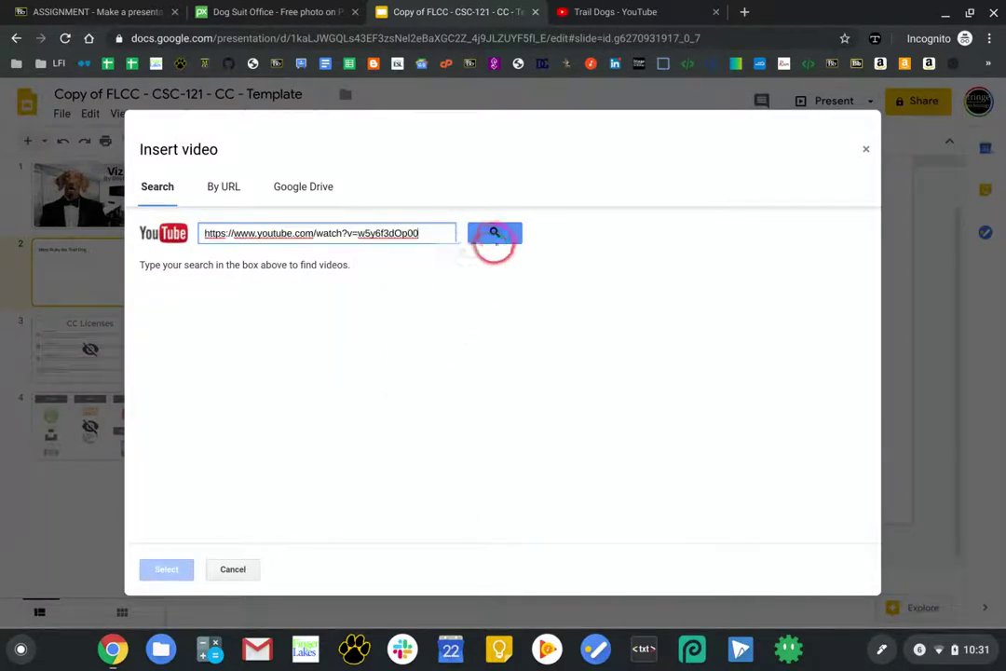
{"action": "left_click", "coordinate": [495, 233]}
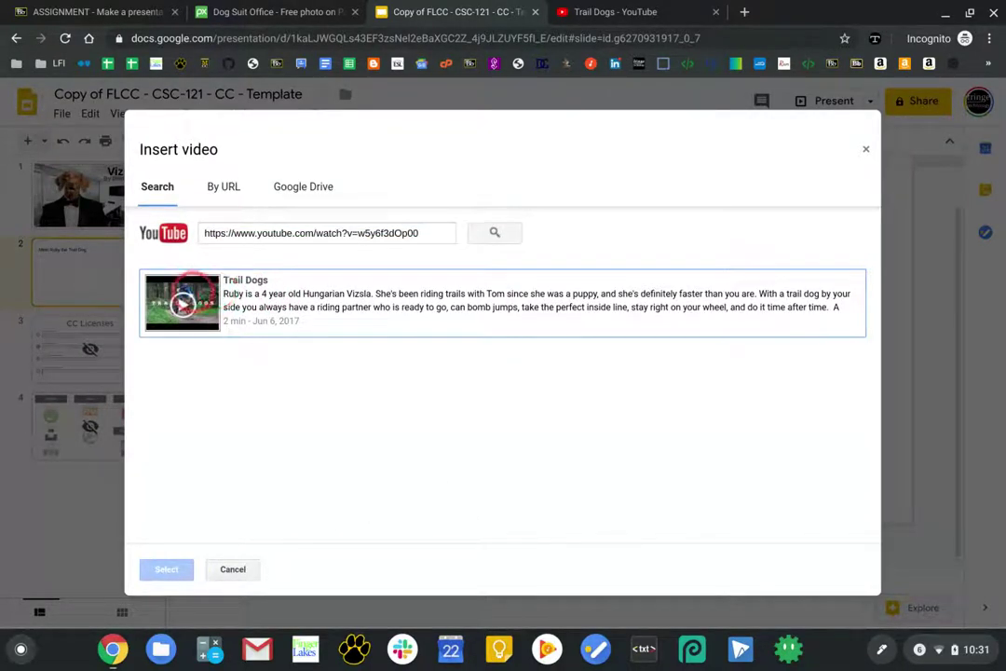
{"action": "left_click", "coordinate": [250, 291]}
{"action": "left_click", "coordinate": [168, 569]}
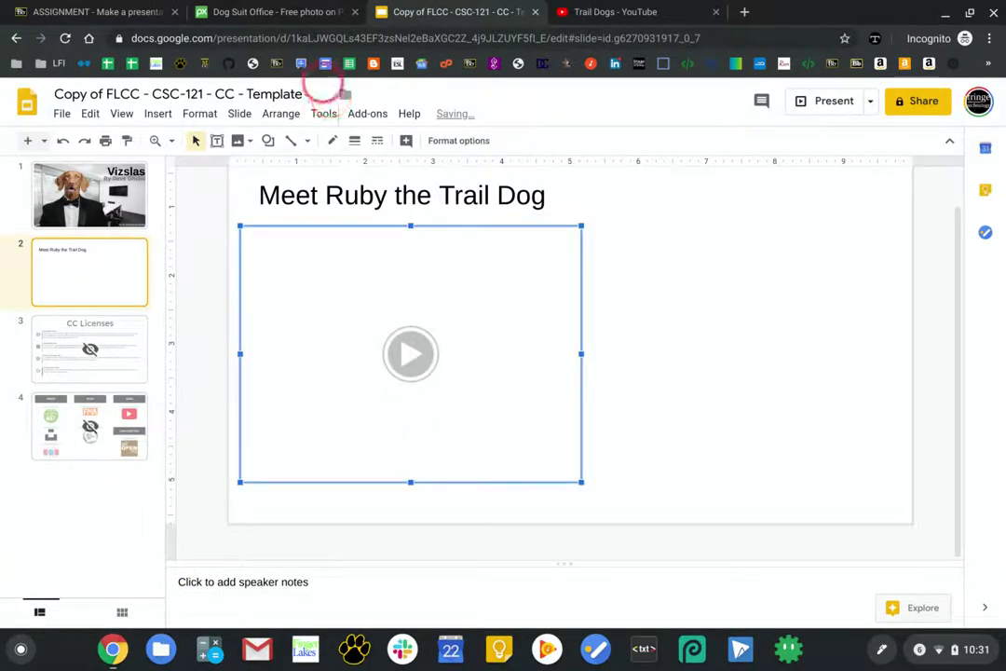
Step: Return to the Pixabay vizsla search results and browse through them
{"action": "left_click", "coordinate": [287, 17]}
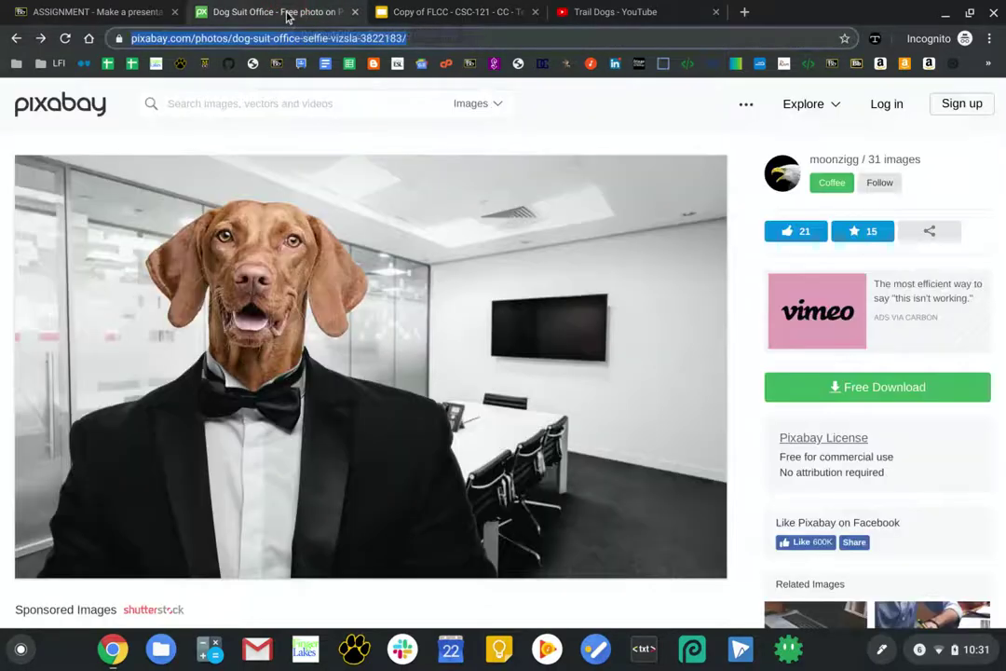
{"action": "key", "text": "alt+Left"}
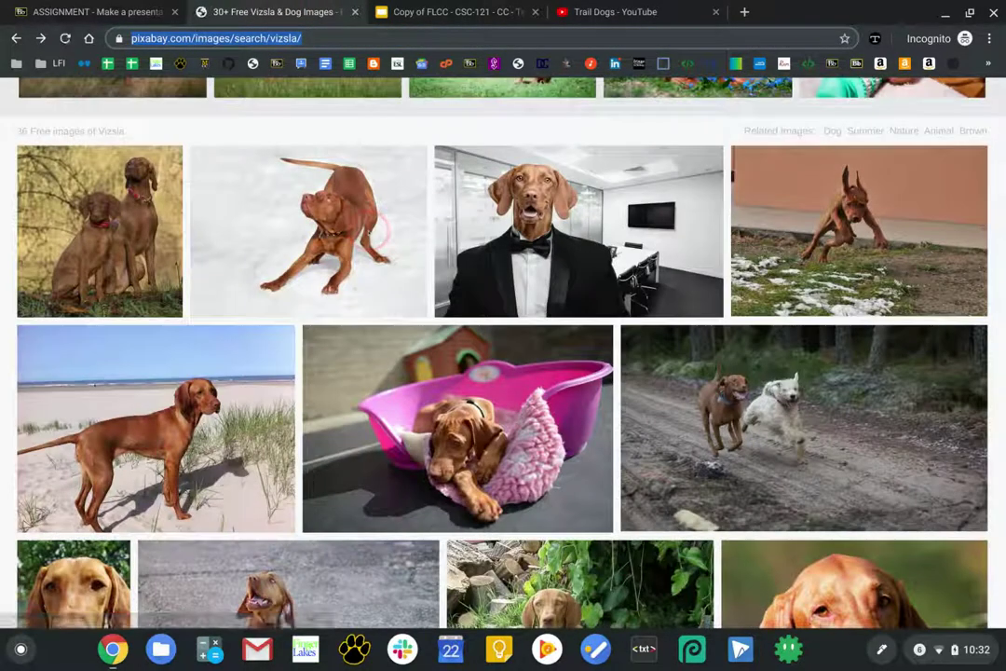
{"action": "scroll", "coordinate": [503, 354], "scroll_direction": "up", "scroll_amount": 3}
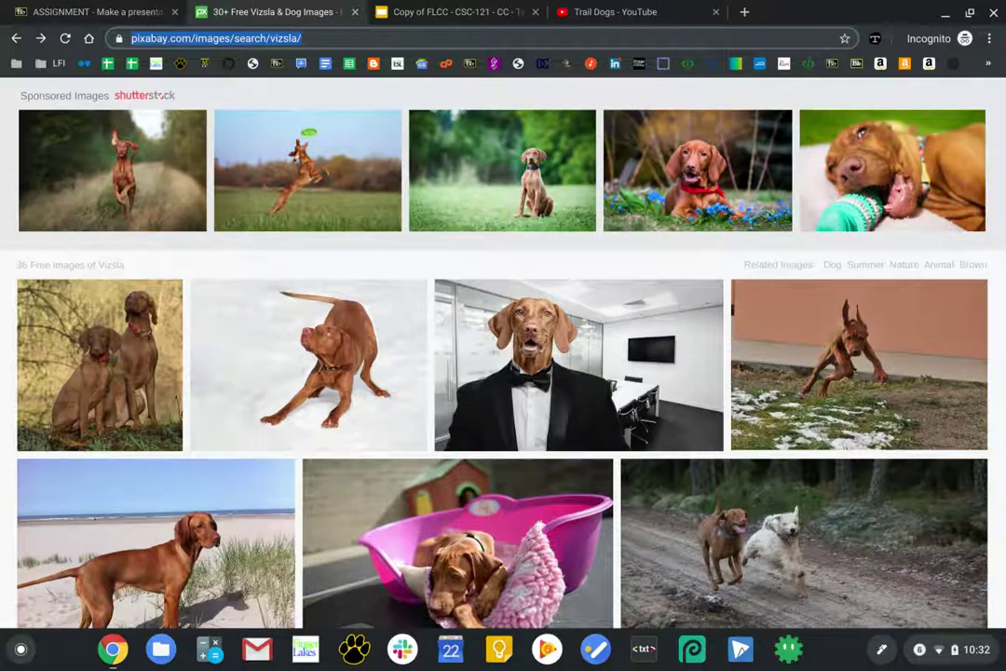
{"action": "scroll", "coordinate": [503, 354], "scroll_direction": "up", "scroll_amount": 1}
{"action": "left_click", "coordinate": [477, 160]}
{"action": "scroll", "coordinate": [503, 354], "scroll_direction": "down", "scroll_amount": 3}
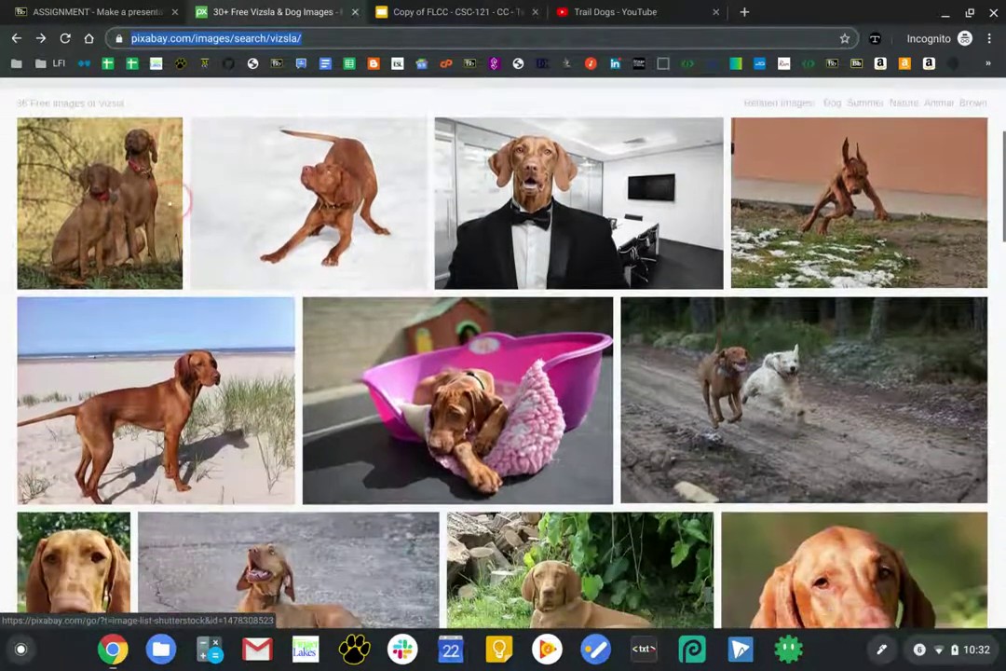
{"action": "scroll", "coordinate": [741, 244], "scroll_direction": "down", "scroll_amount": 2}
{"action": "scroll", "coordinate": [741, 244], "scroll_direction": "down", "scroll_amount": 3}
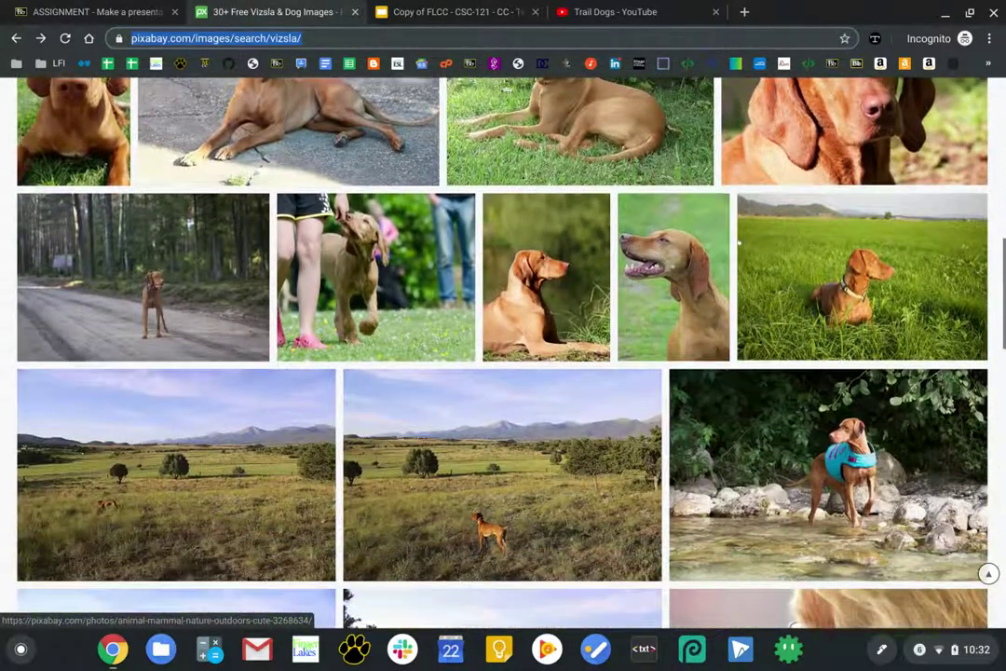
{"action": "scroll", "coordinate": [741, 244], "scroll_direction": "down", "scroll_amount": 2}
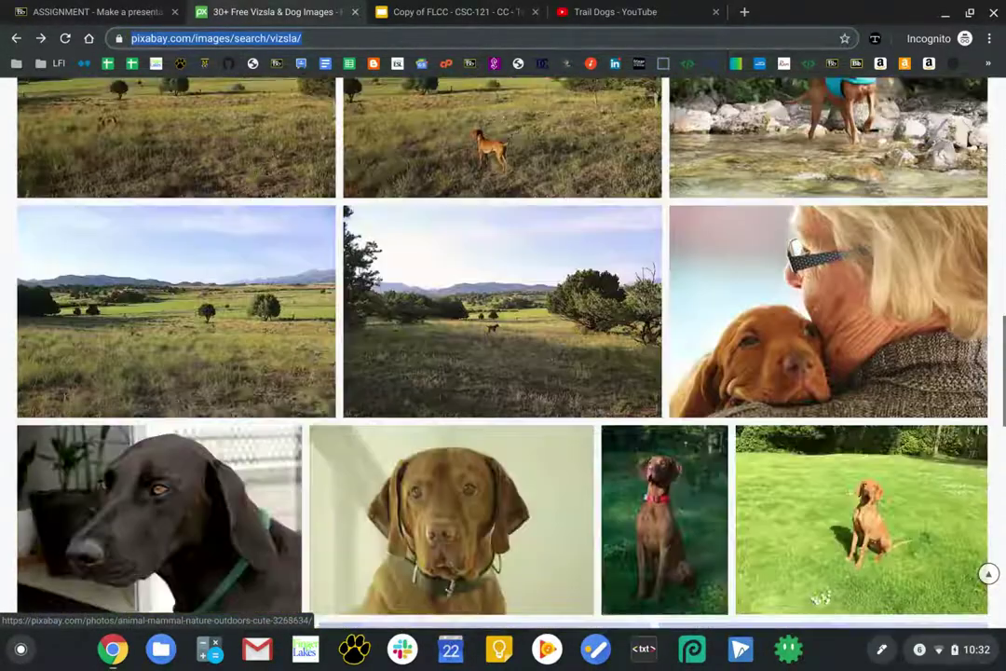
{"action": "scroll", "coordinate": [741, 244], "scroll_direction": "down", "scroll_amount": 4}
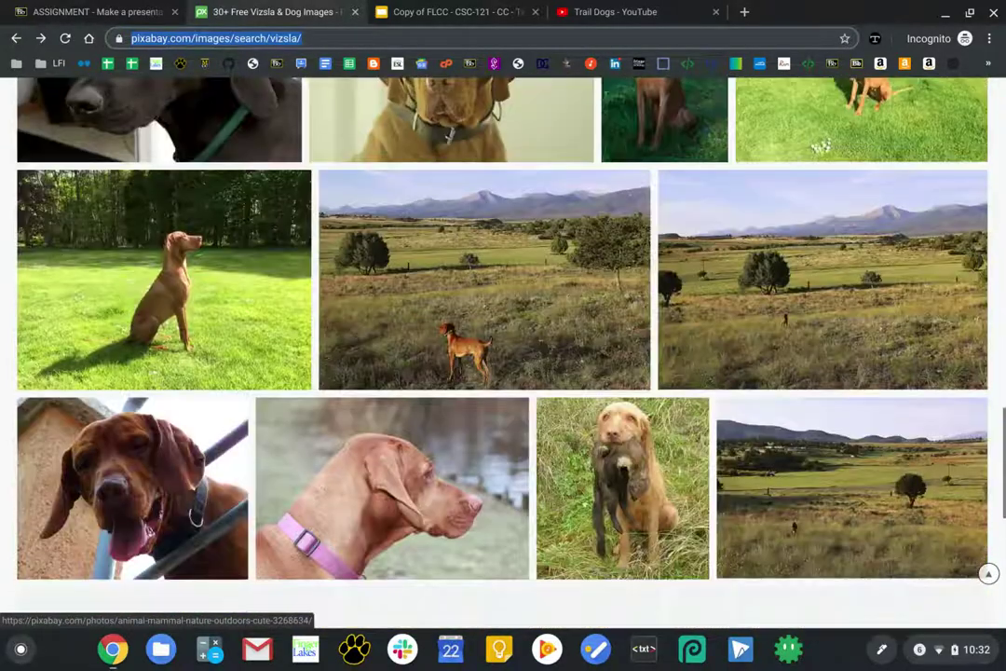
{"action": "scroll", "coordinate": [740, 244], "scroll_direction": "down", "scroll_amount": 1}
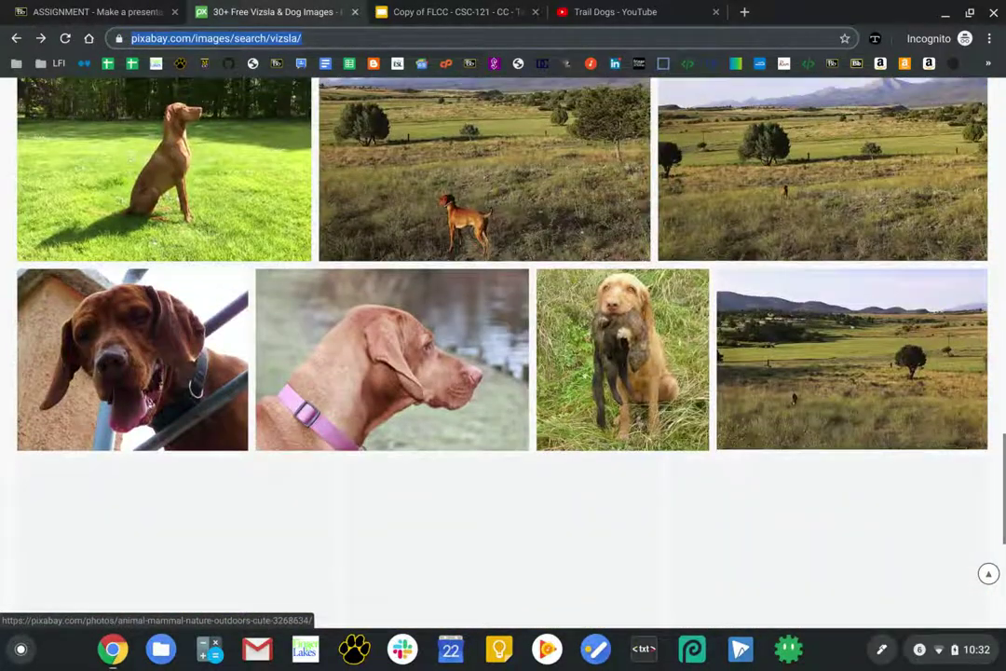
{"action": "scroll", "coordinate": [741, 244], "scroll_direction": "down", "scroll_amount": 4}
{"action": "scroll", "coordinate": [741, 244], "scroll_direction": "up", "scroll_amount": 4}
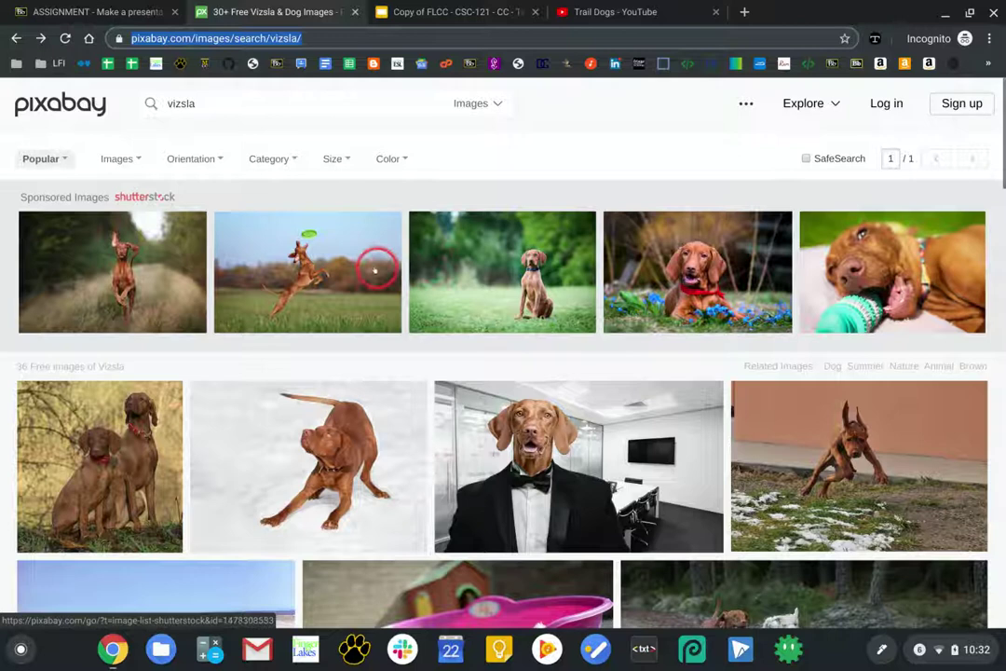
Step: Open the 'Dog Hungarian Vizsla Brown Snow' photo page and copy the image
{"action": "left_click", "coordinate": [566, 290]}
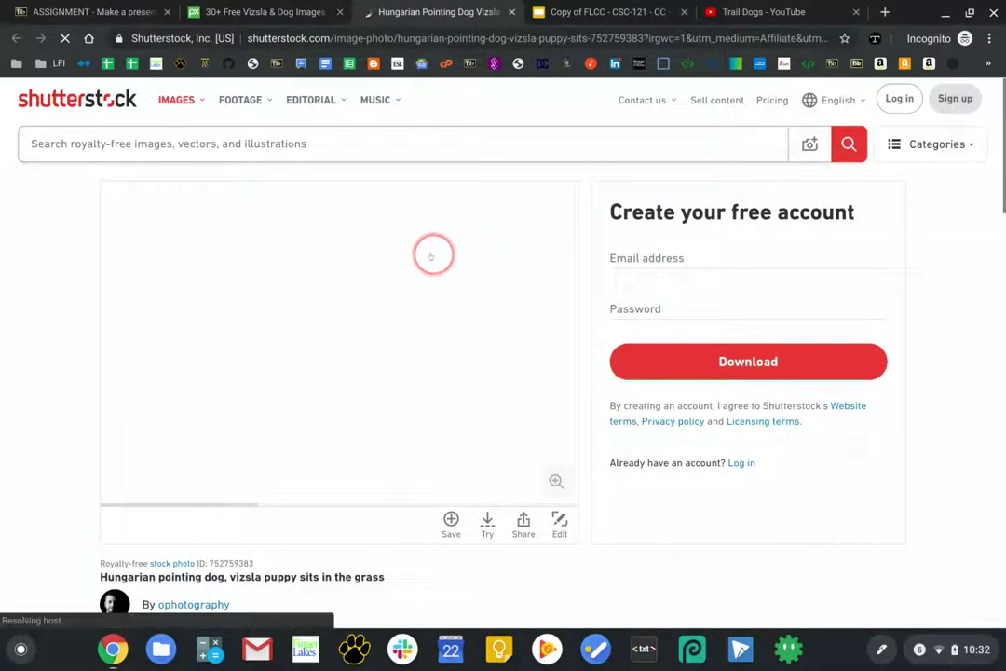
{"action": "left_click", "coordinate": [510, 11]}
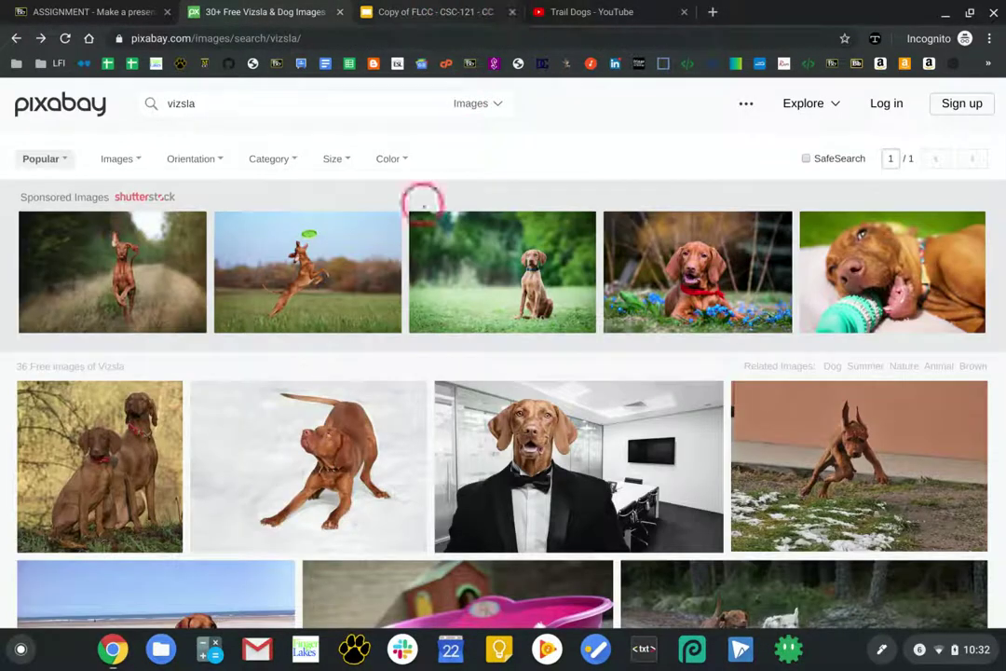
{"action": "scroll", "coordinate": [415, 390], "scroll_direction": "down", "scroll_amount": 1}
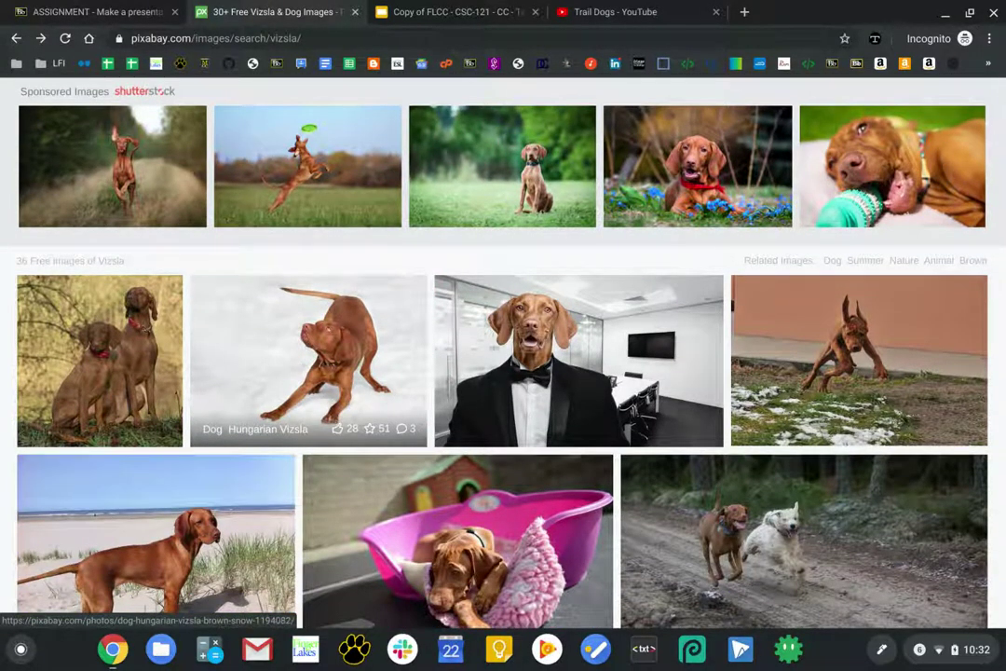
{"action": "left_click", "coordinate": [280, 354]}
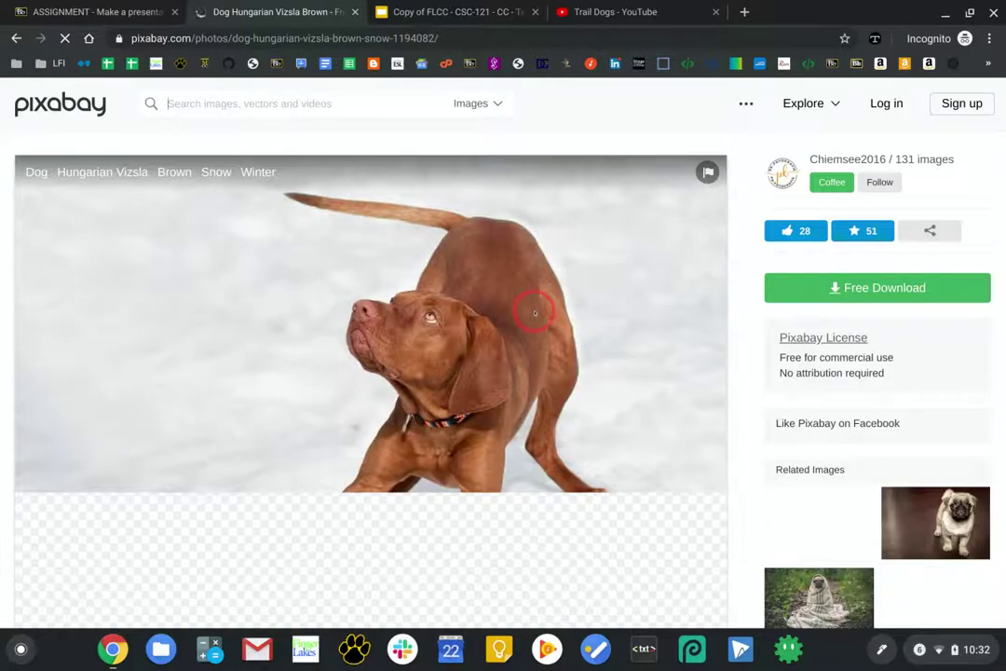
{"action": "right_click", "coordinate": [462, 350]}
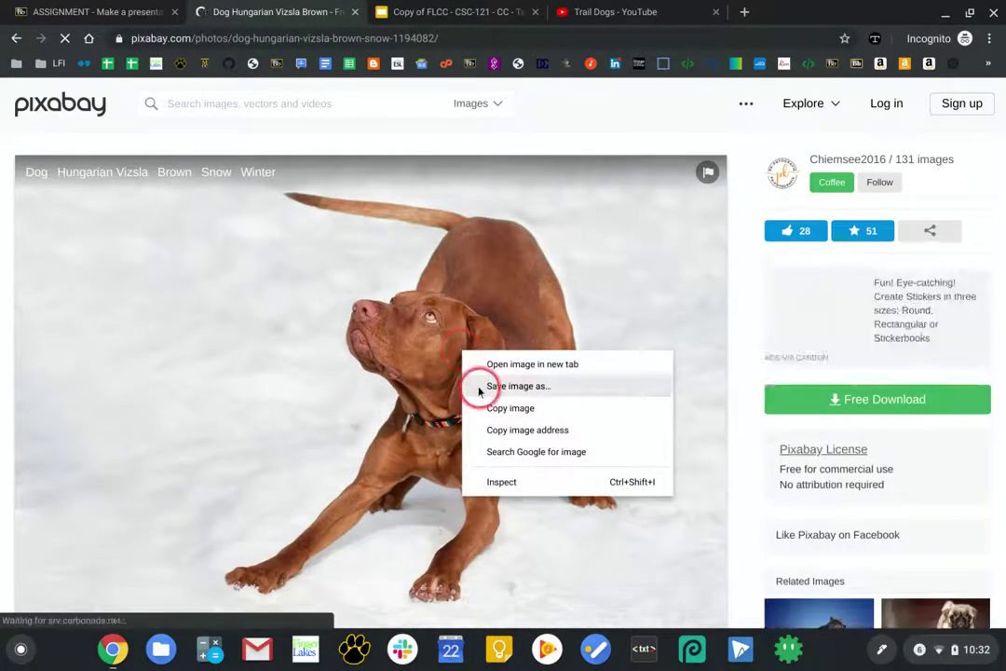
{"action": "left_click", "coordinate": [486, 407]}
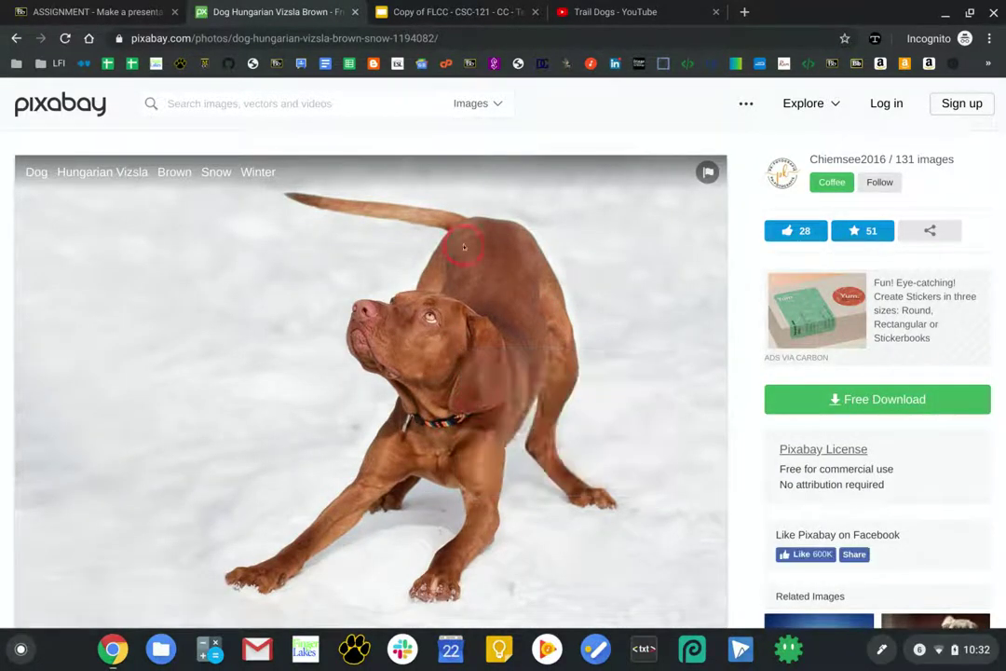
{"action": "left_click", "coordinate": [428, 13]}
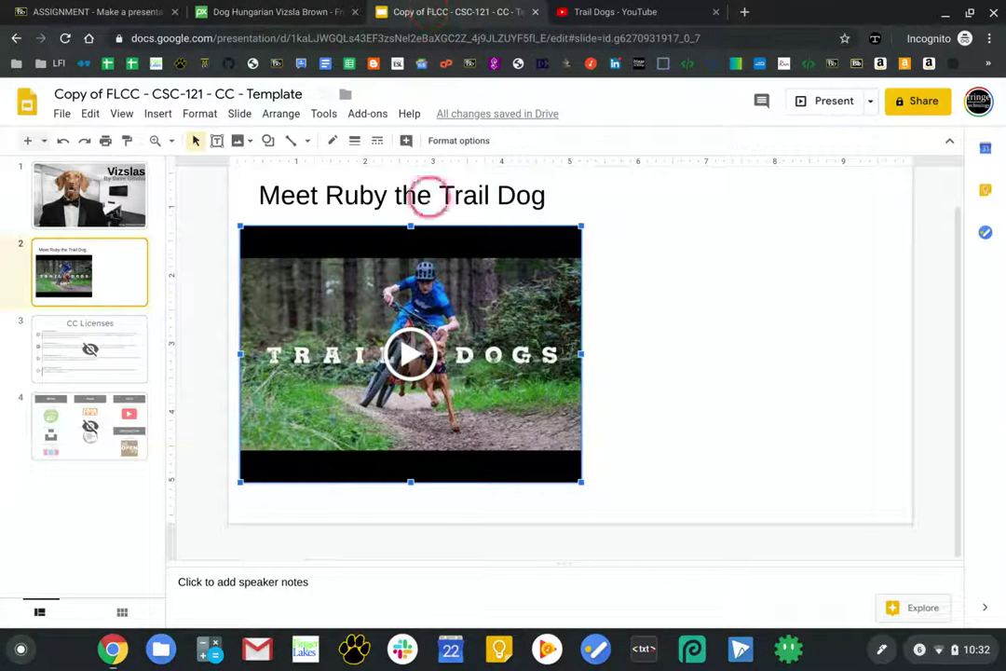
Step: Paste the snow Vizsla photo onto slide 2 and drag it over the video
{"action": "right_click", "coordinate": [661, 302]}
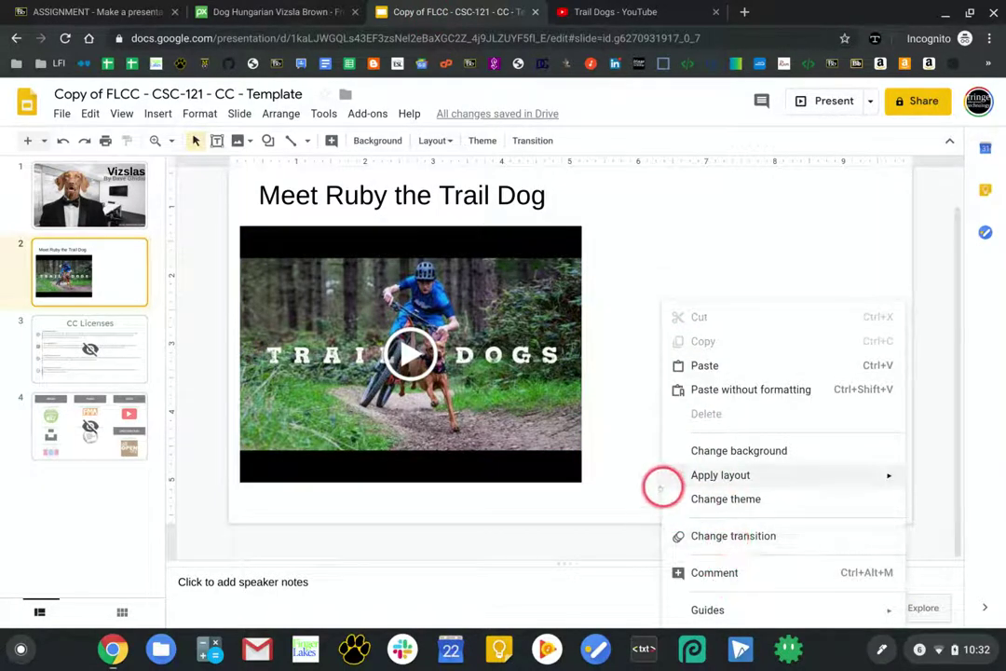
{"action": "left_click", "coordinate": [721, 365]}
{"action": "left_click", "coordinate": [720, 372]}
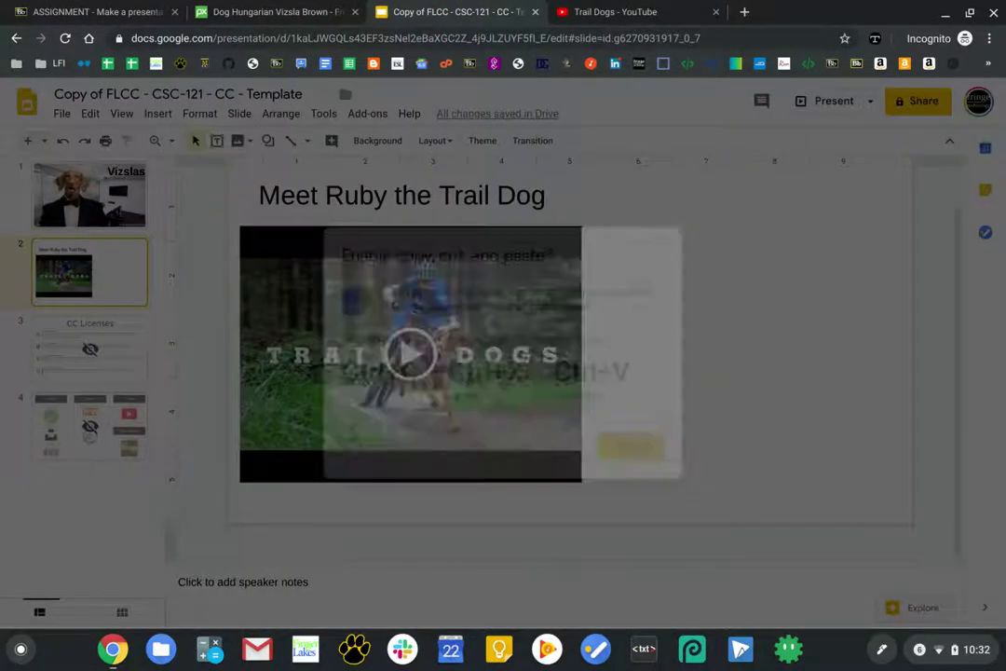
{"action": "key", "text": "ctrl+v"}
{"action": "left_click_drag", "start_coordinate": [705, 331], "coordinate": [341, 247]}
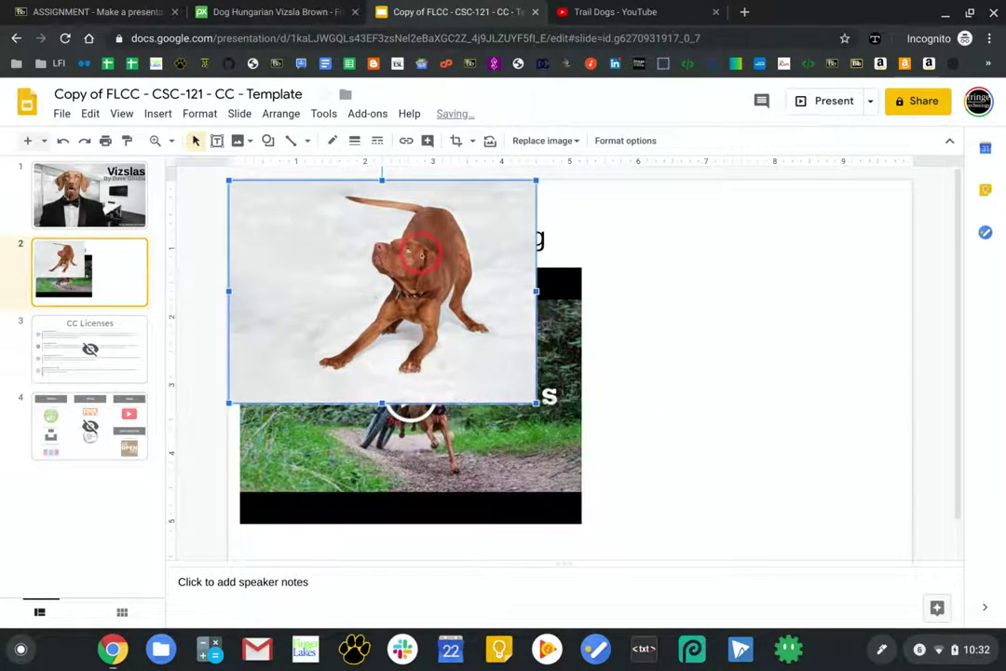
Step: Send the dog photo to the back, behind the title and video
{"action": "right_click", "coordinate": [412, 244]}
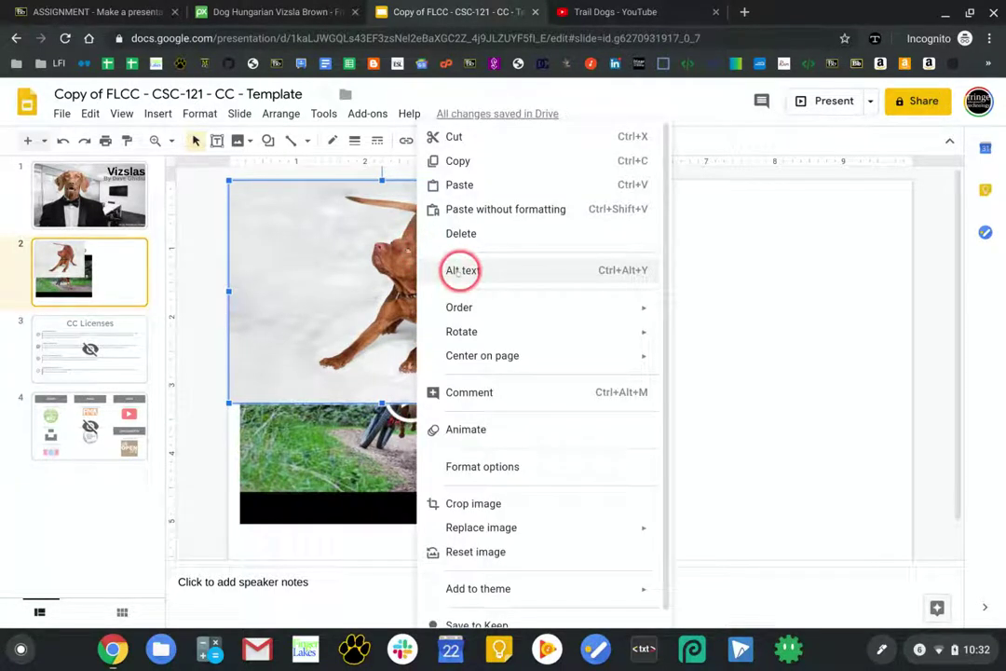
{"action": "mouse_move", "coordinate": [561, 307]}
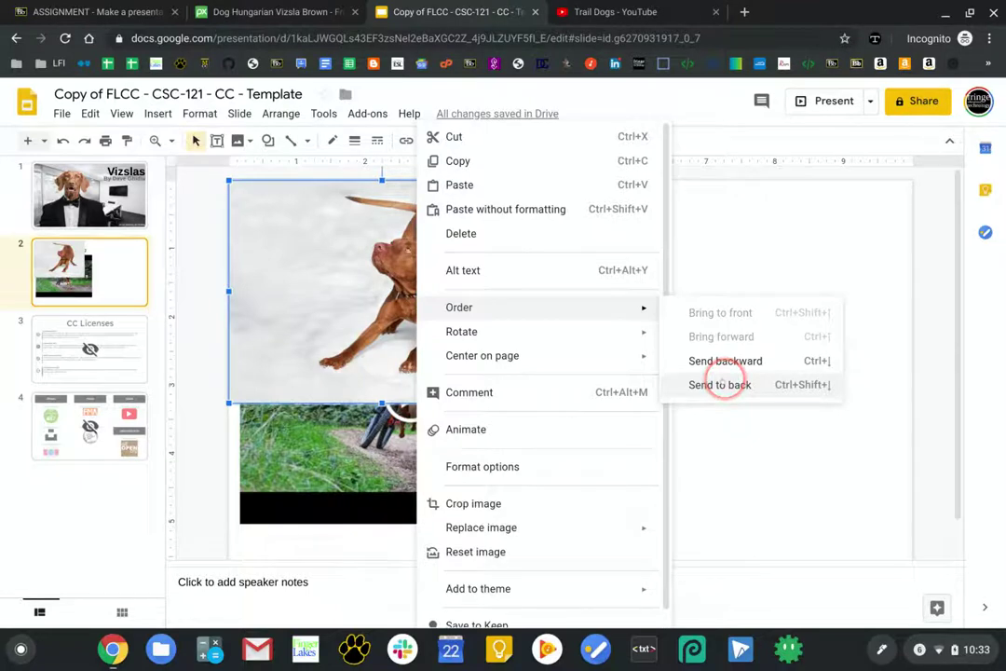
{"action": "left_click", "coordinate": [720, 383]}
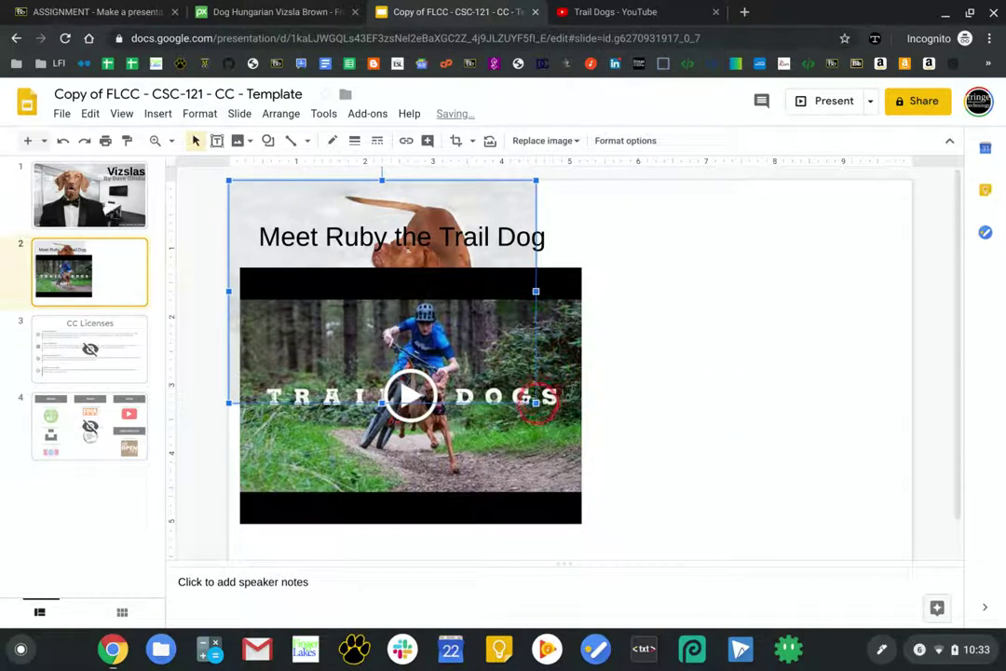
{"action": "scroll", "coordinate": [536, 400], "scroll_direction": "down", "scroll_amount": 1}
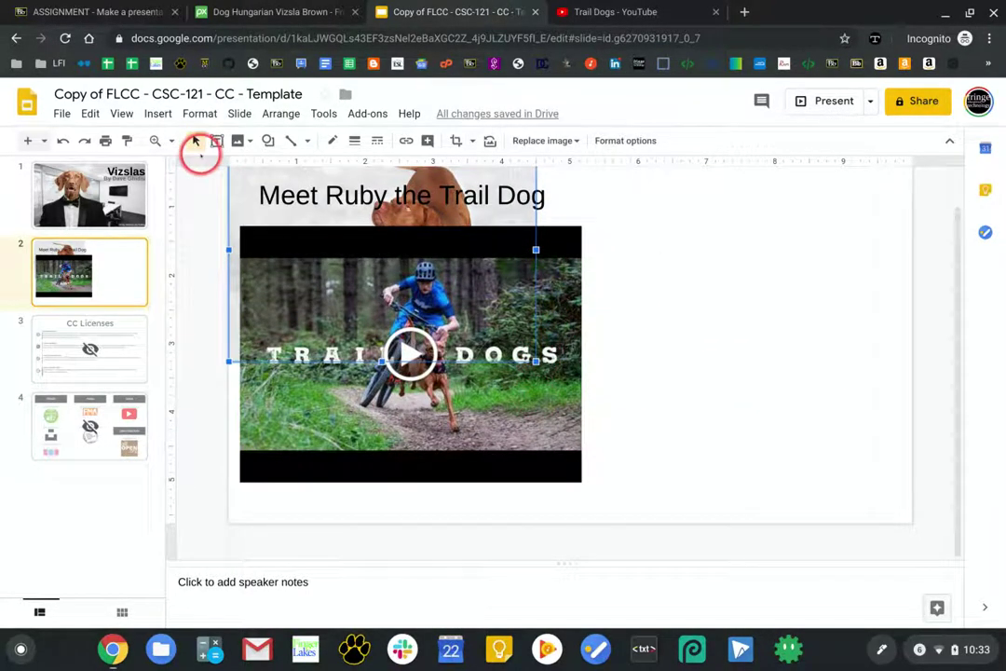
{"action": "left_click", "coordinate": [155, 140]}
Step: Zoom out and enlarge the dog photo past the slide's bottom-right corner
{"action": "left_click", "coordinate": [432, 251], "text": "shift"}
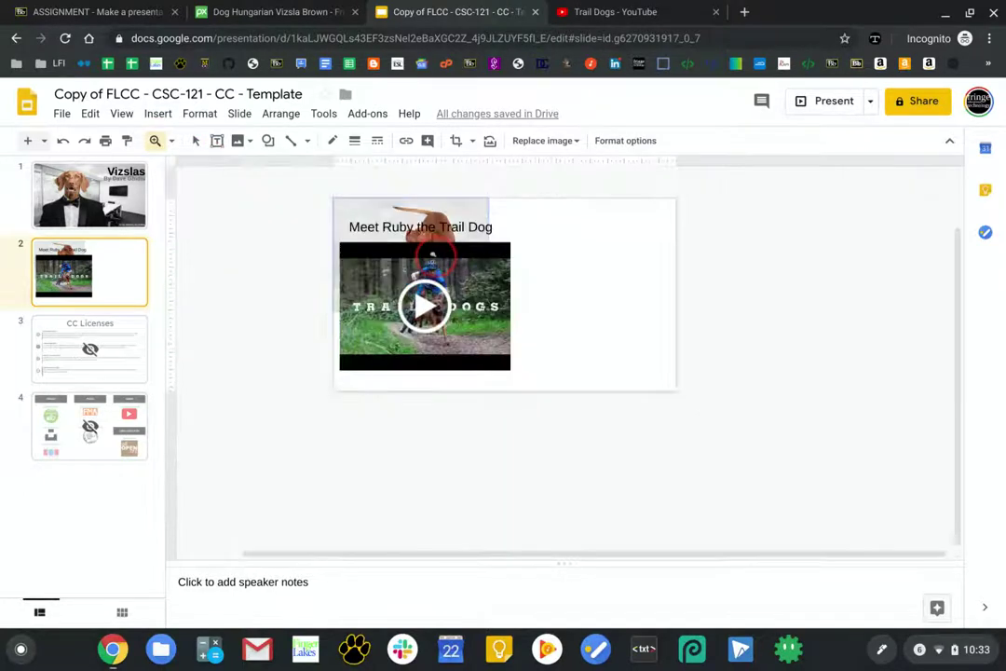
{"action": "key", "text": "Escape"}
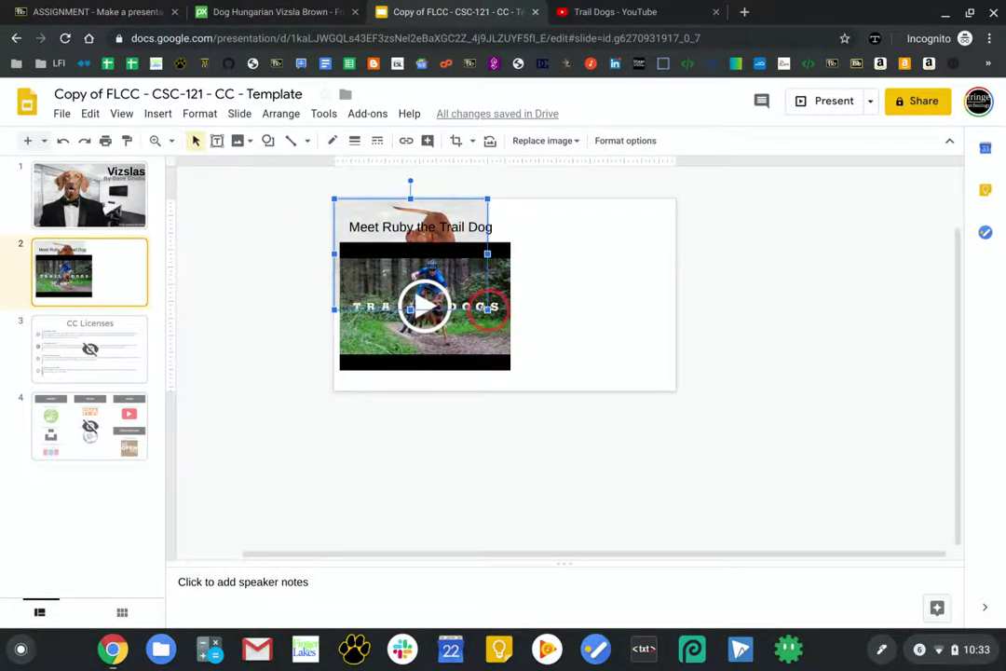
{"action": "left_click_drag", "start_coordinate": [487, 308], "coordinate": [676, 430]}
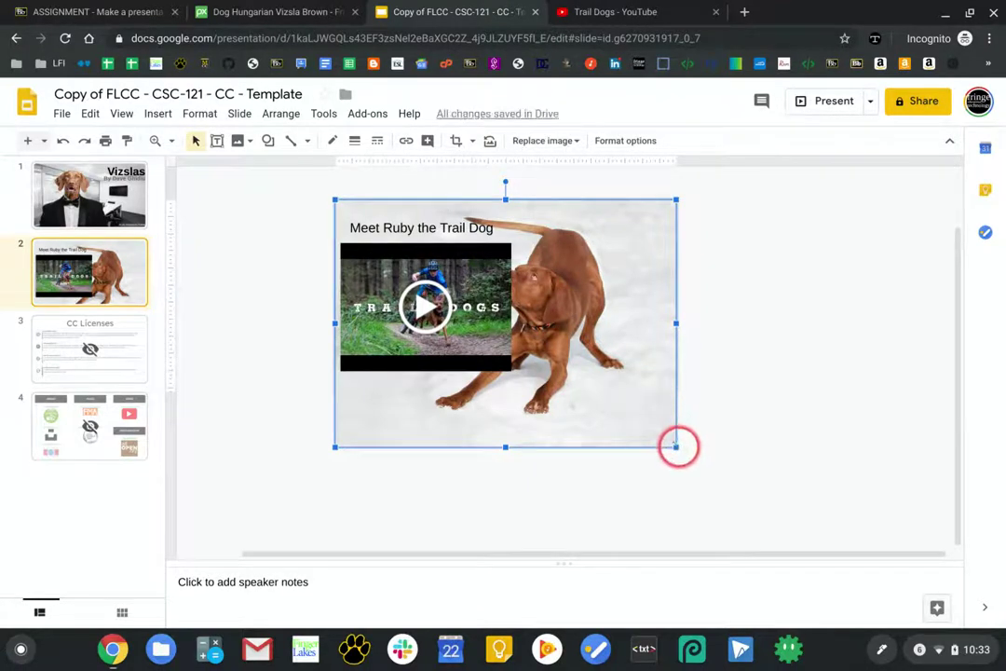
{"action": "left_click_drag", "start_coordinate": [676, 446], "coordinate": [730, 484]}
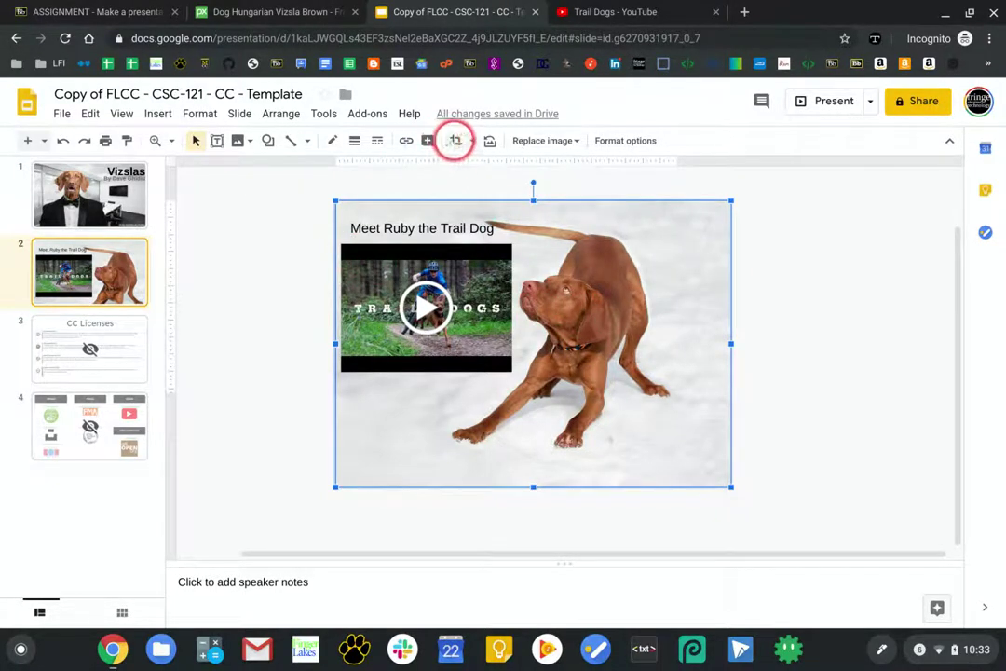
Step: Crop the photo's bottom and right edges to the slide boundaries, then zoom back in
{"action": "left_click", "coordinate": [456, 137]}
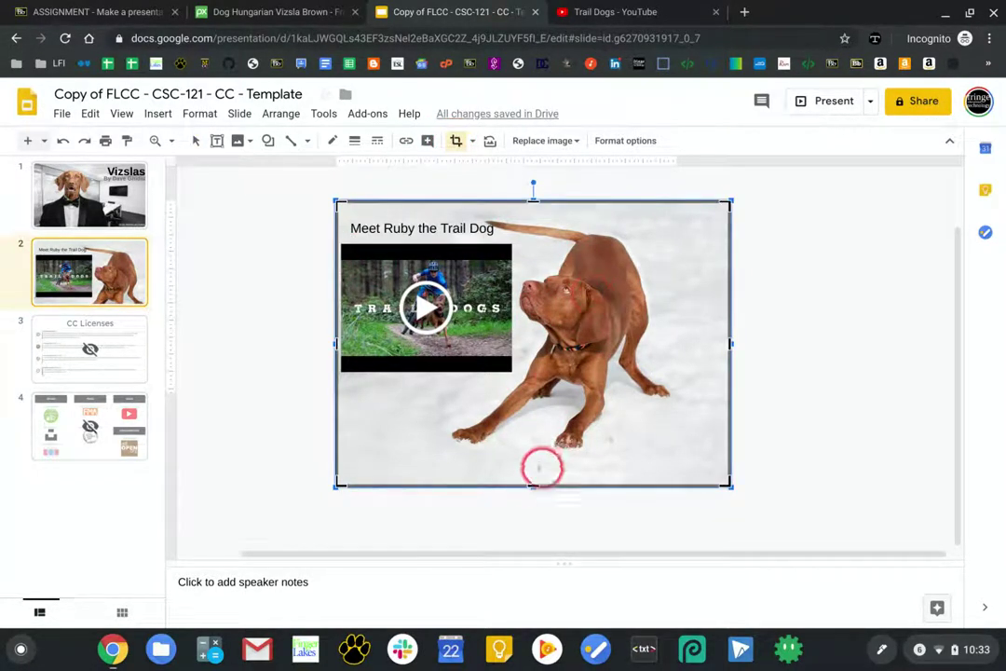
{"action": "left_click_drag", "start_coordinate": [532, 484], "coordinate": [532, 391]}
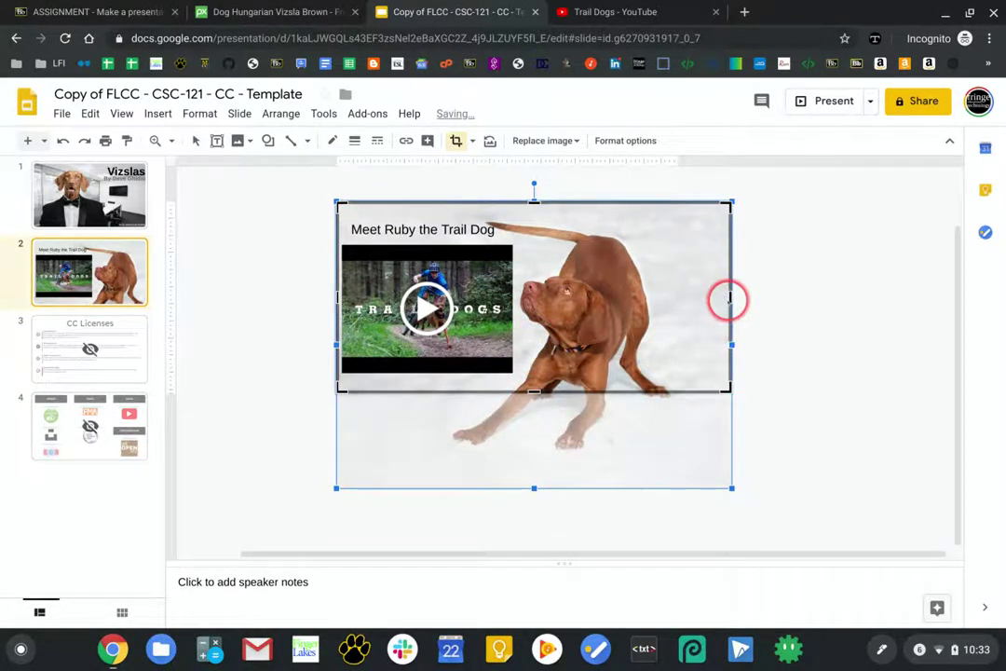
{"action": "left_click_drag", "start_coordinate": [728, 299], "coordinate": [674, 293]}
{"action": "left_click", "coordinate": [801, 328]}
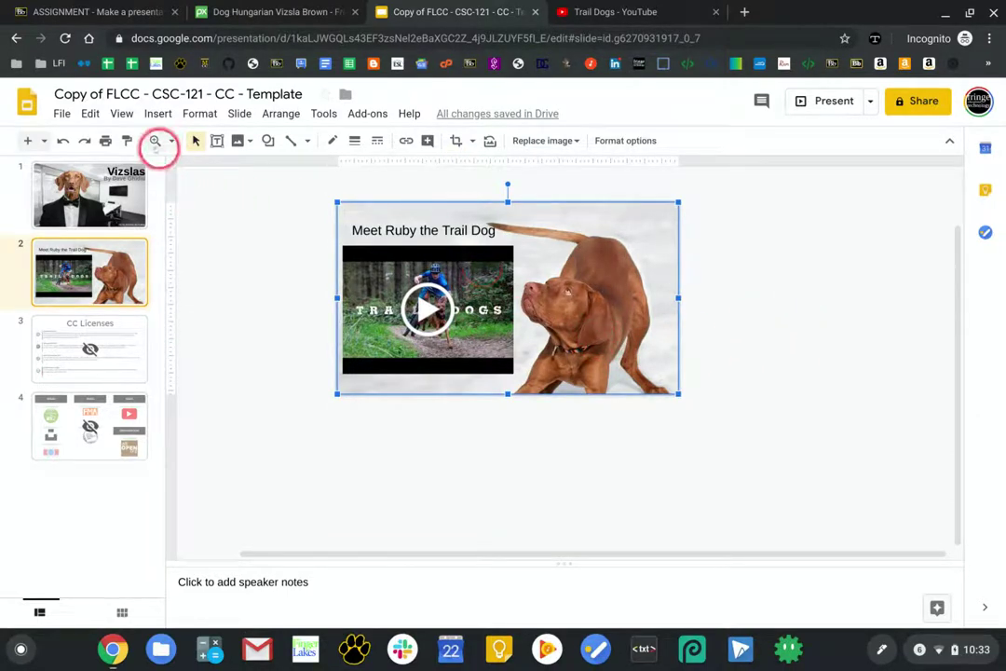
{"action": "left_click", "coordinate": [155, 140]}
{"action": "left_click_drag", "start_coordinate": [307, 189], "coordinate": [740, 454]}
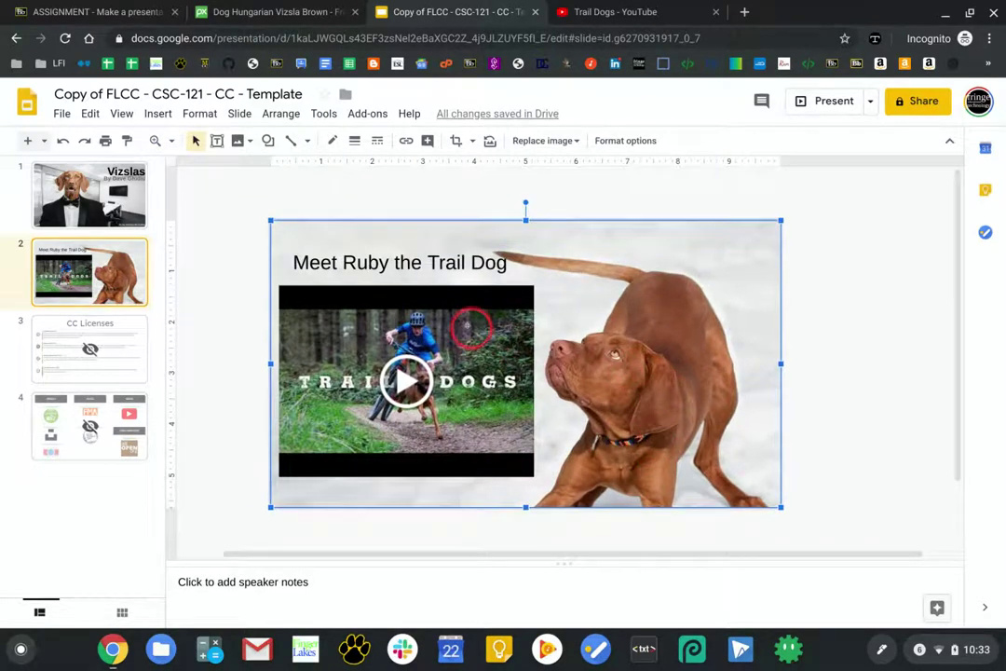
{"action": "left_click", "coordinate": [471, 326]}
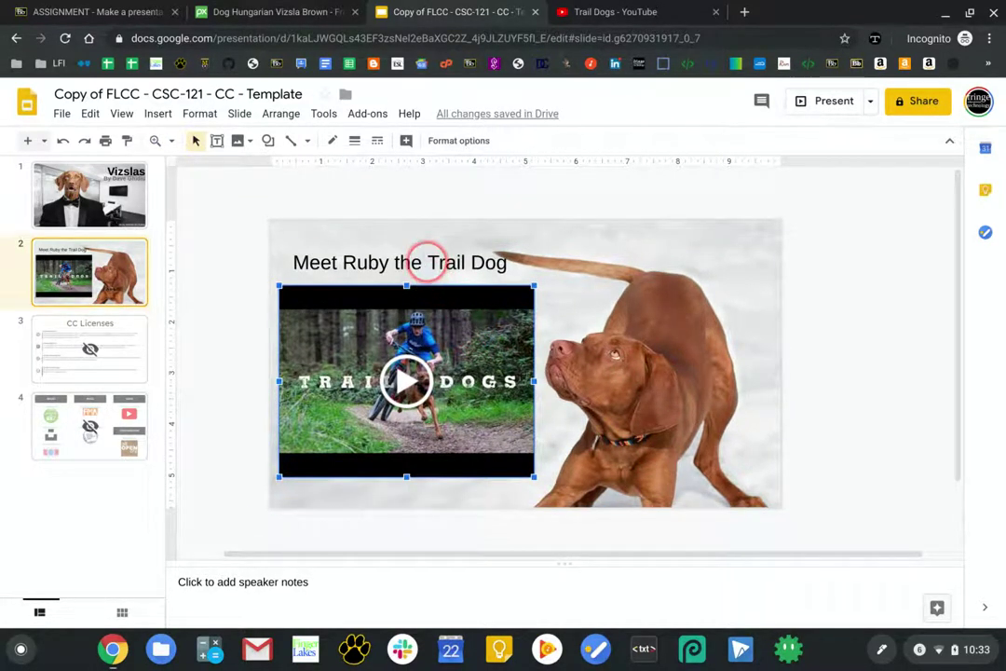
Step: Bold the 'Meet Ruby the Trail Dog' title and nudge its box up and left
{"action": "triple_click", "coordinate": [427, 261]}
{"action": "key", "text": "ctrl+b"}
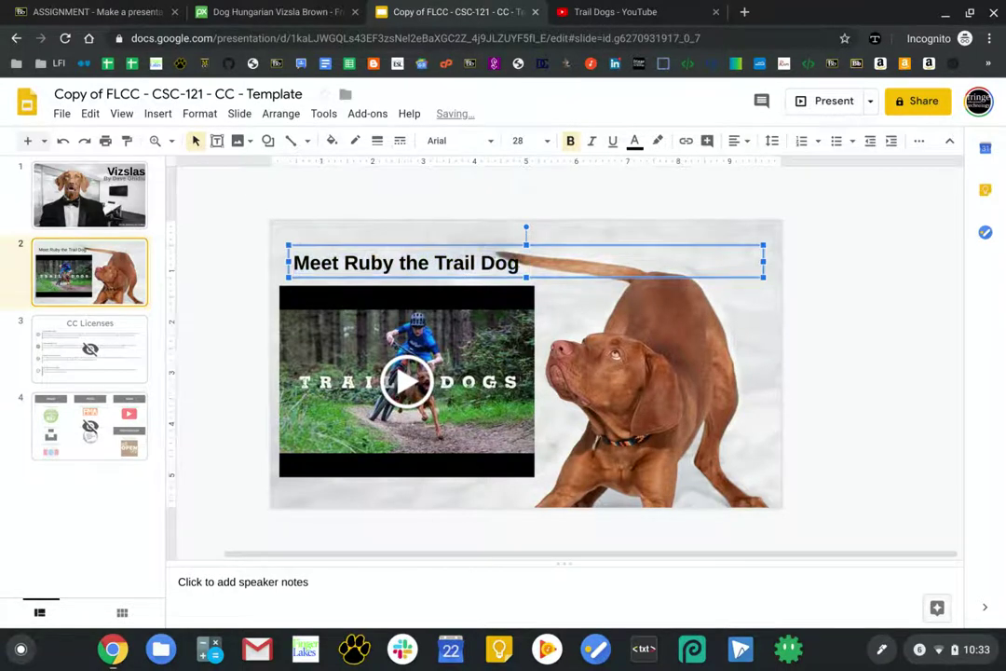
{"action": "key", "text": "Up"}
{"action": "key", "text": "Up"}
{"action": "key", "text": "Left"}
{"action": "key", "text": "Left"}
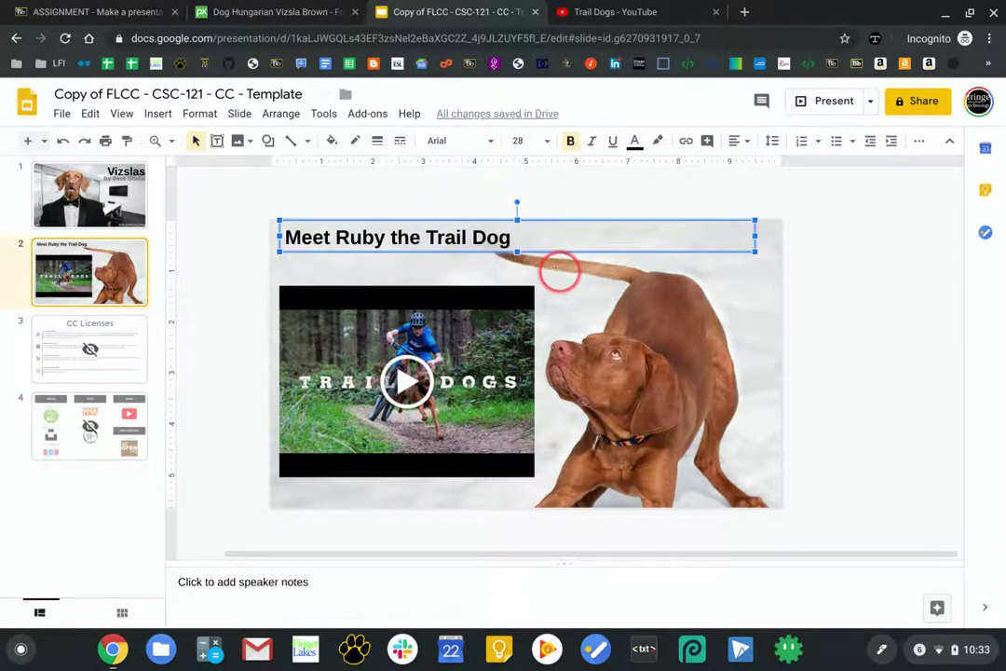
{"action": "left_click", "coordinate": [559, 272]}
{"action": "left_click", "coordinate": [487, 235]}
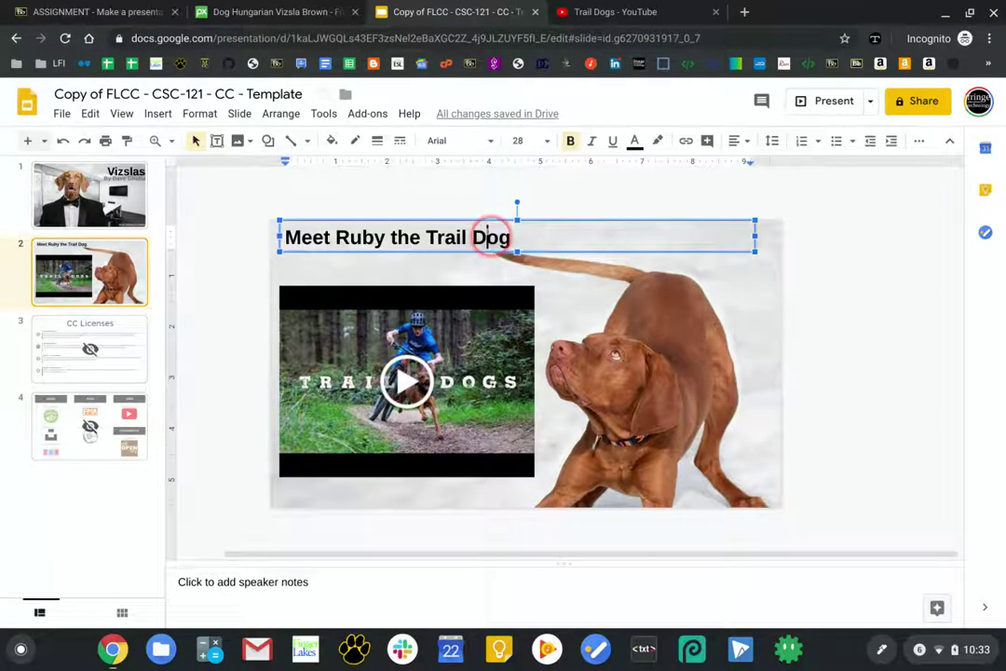
{"action": "key", "text": "Escape"}
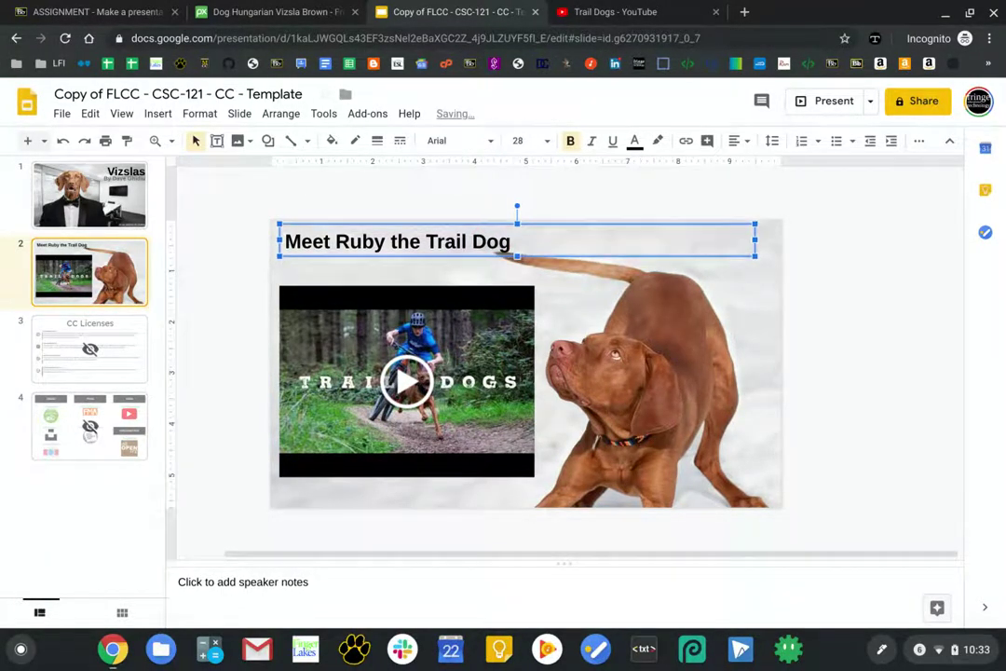